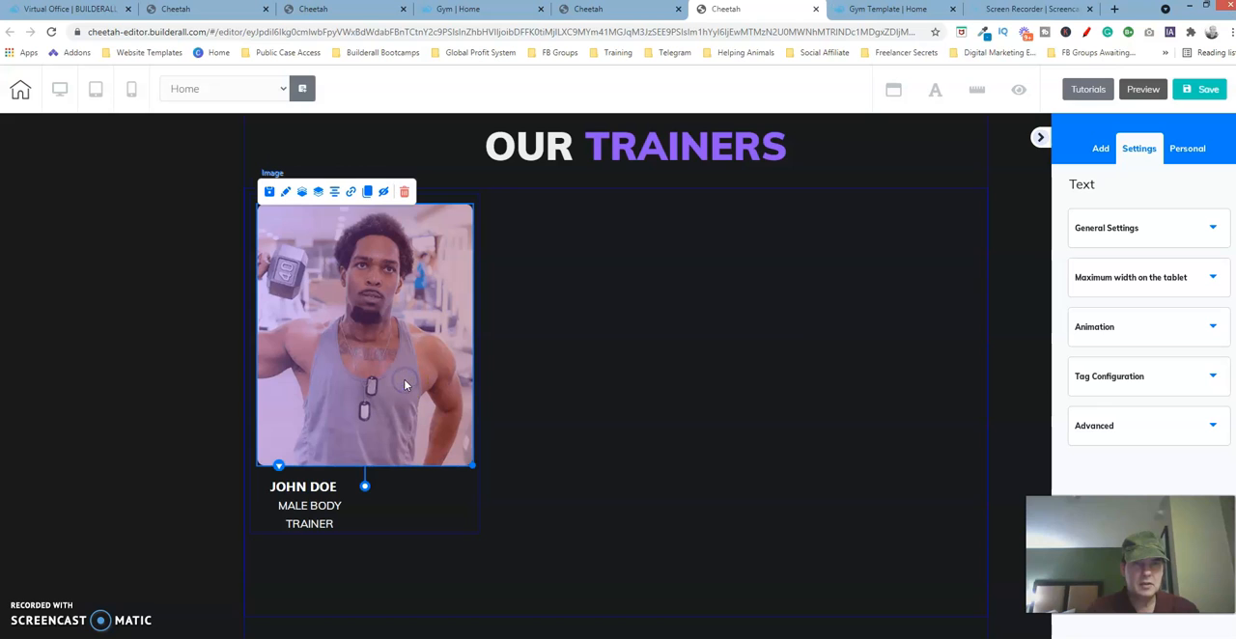
- Center the trainer photo and the name text horizontally within the trainer card
click(334, 193)
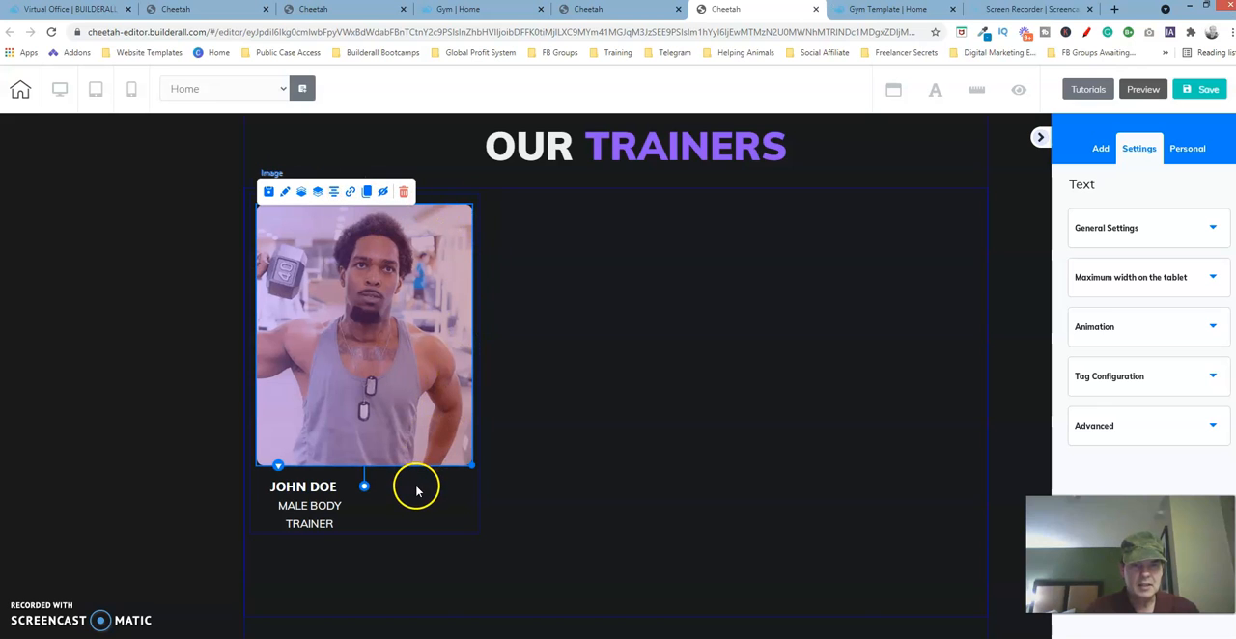
click(316, 494)
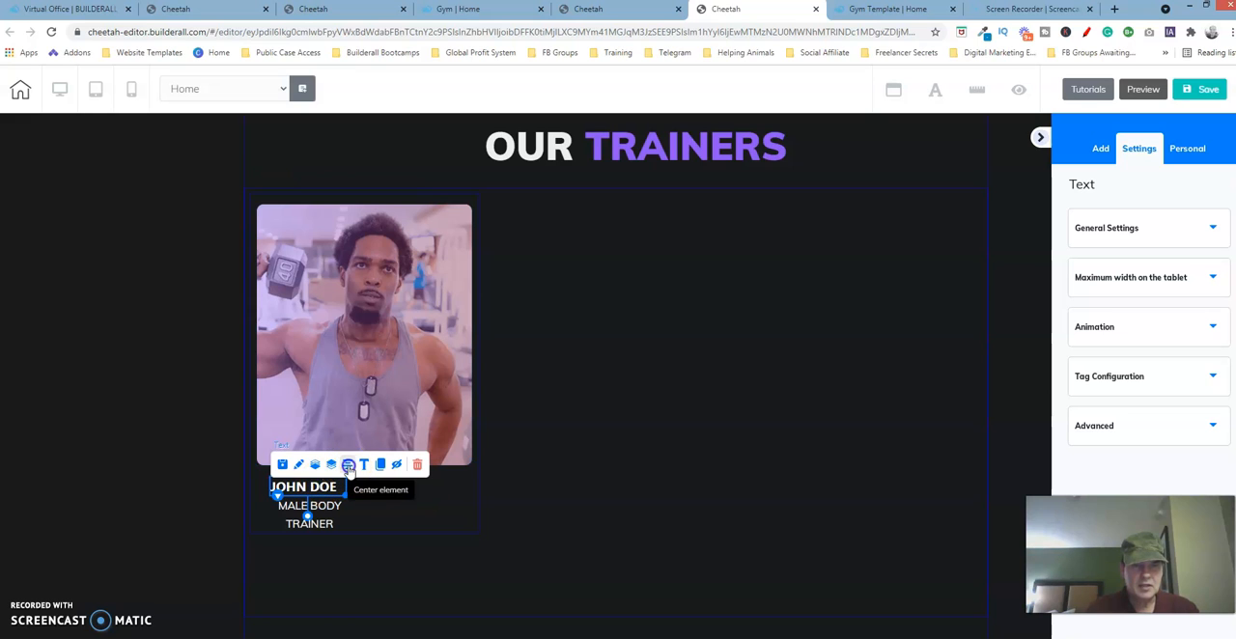
click(349, 465)
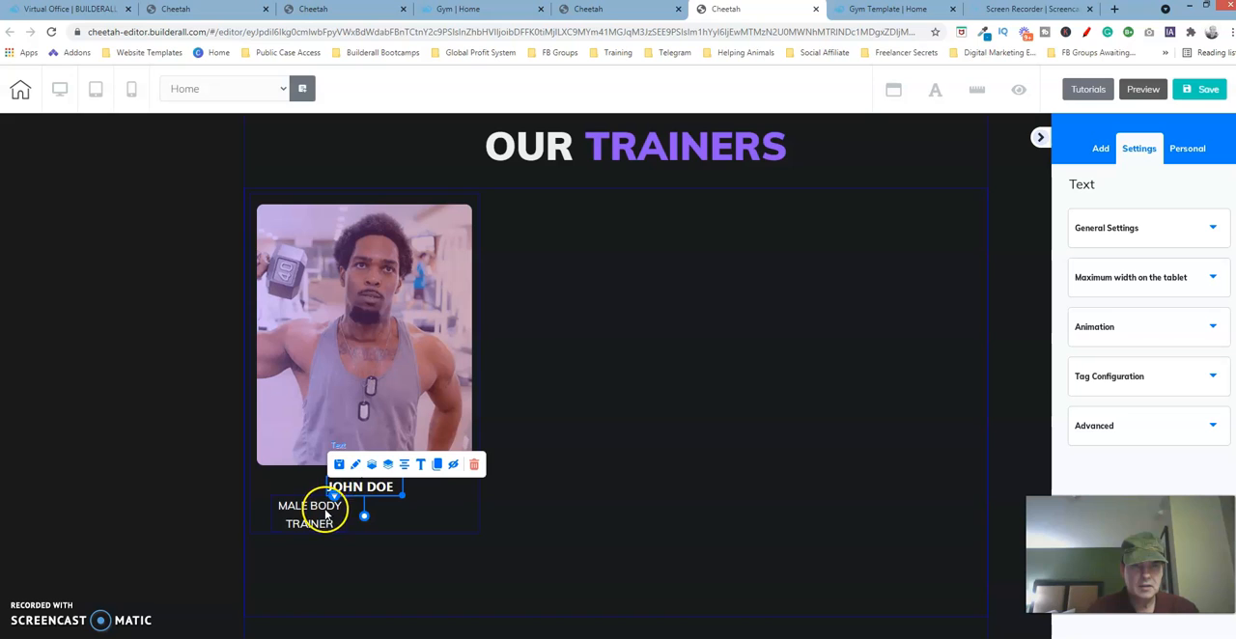
- Widen the "MALE BODY TRAINER" text to fit on one line and center it within the card
click(326, 517)
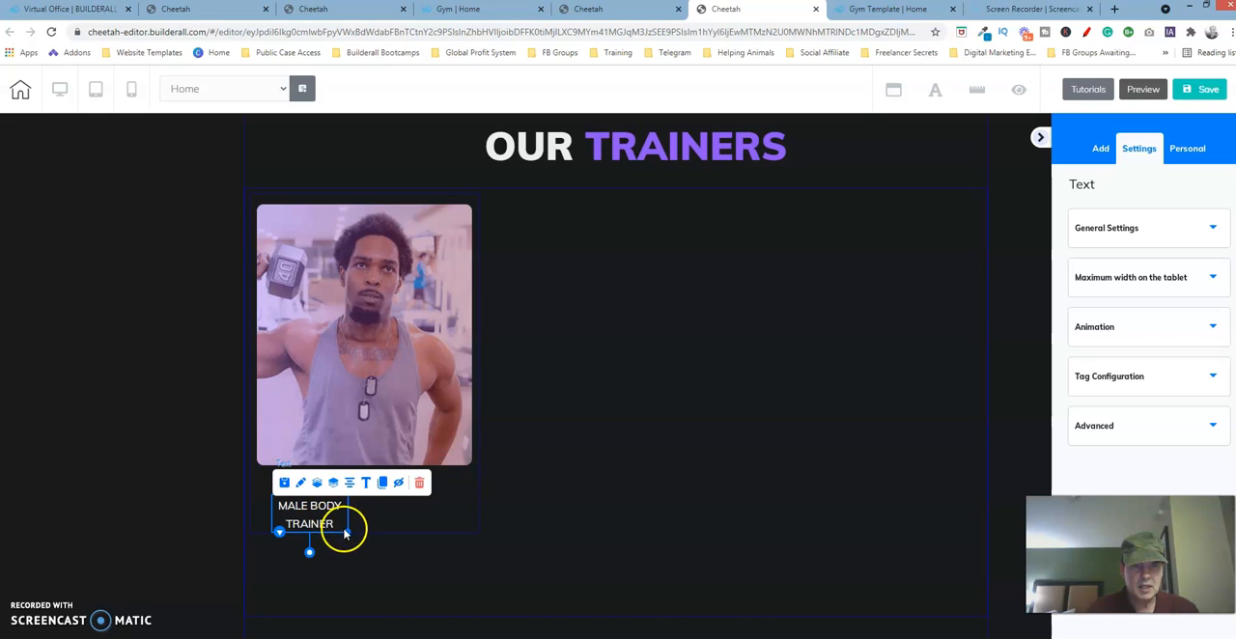
drag(347, 531, 395, 527)
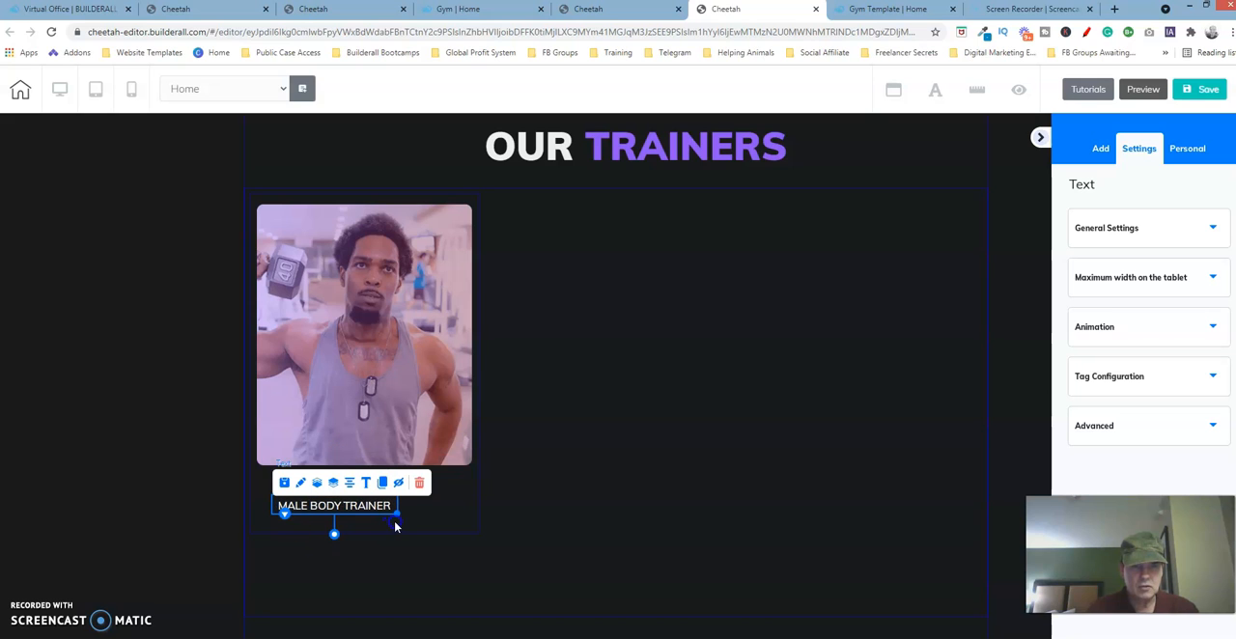
click(394, 527)
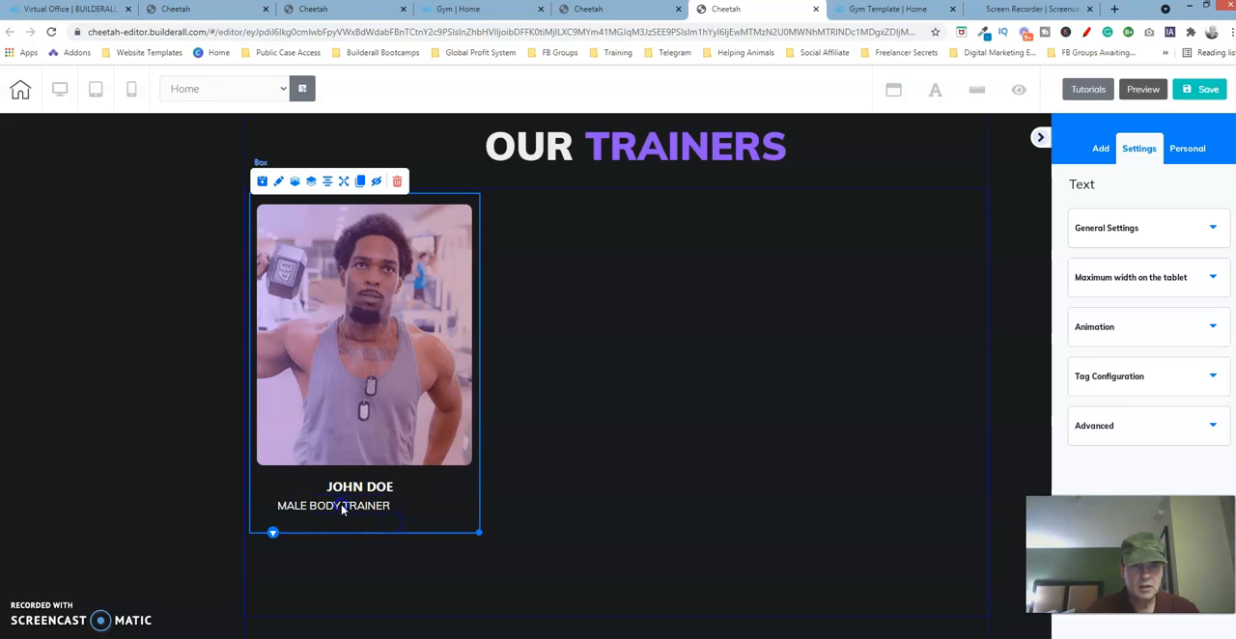
click(340, 504)
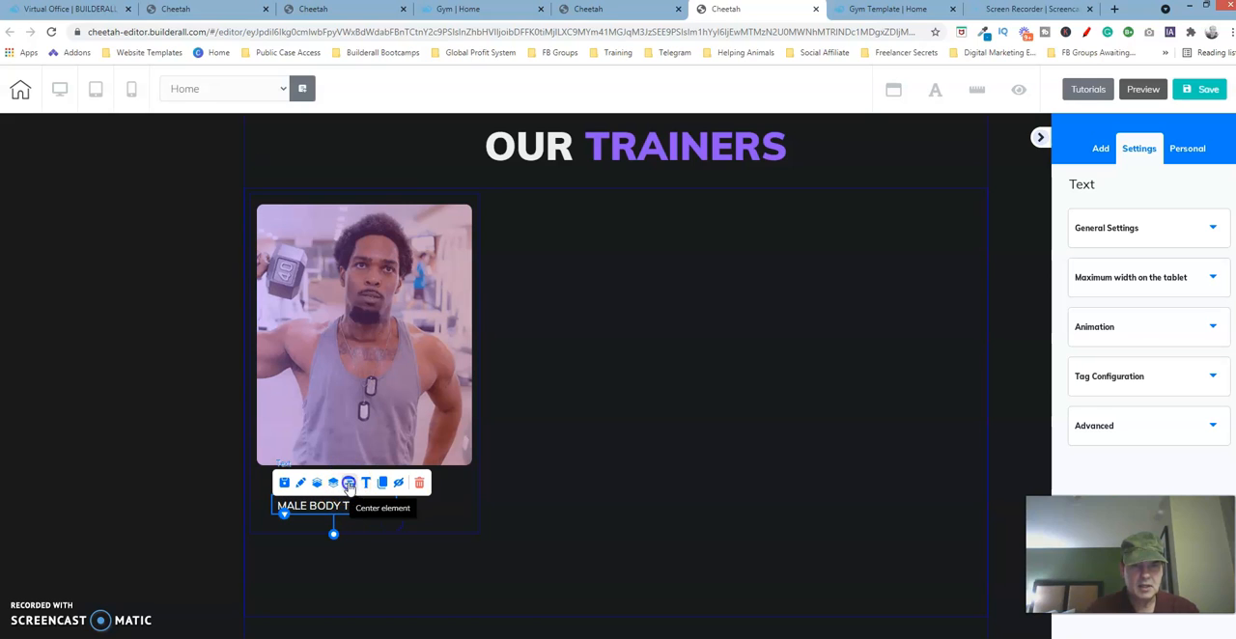
click(350, 486)
click(457, 513)
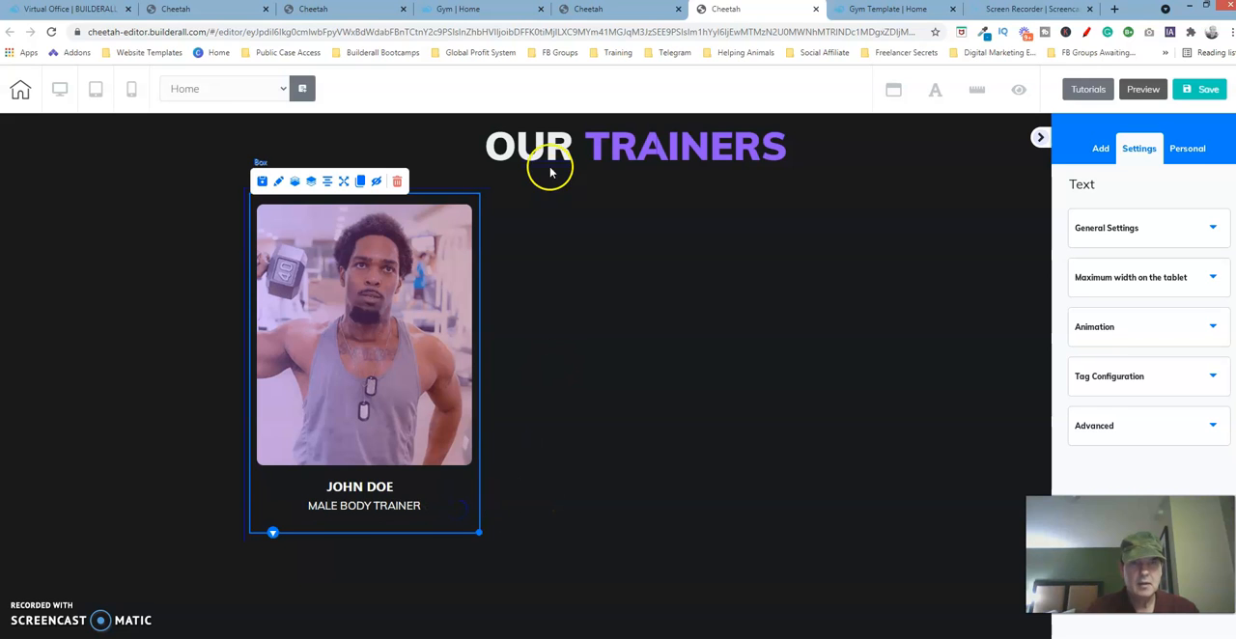
- Compare the rebuilt trainer card with the finished Our Trainers section in the original template's editor
click(369, 14)
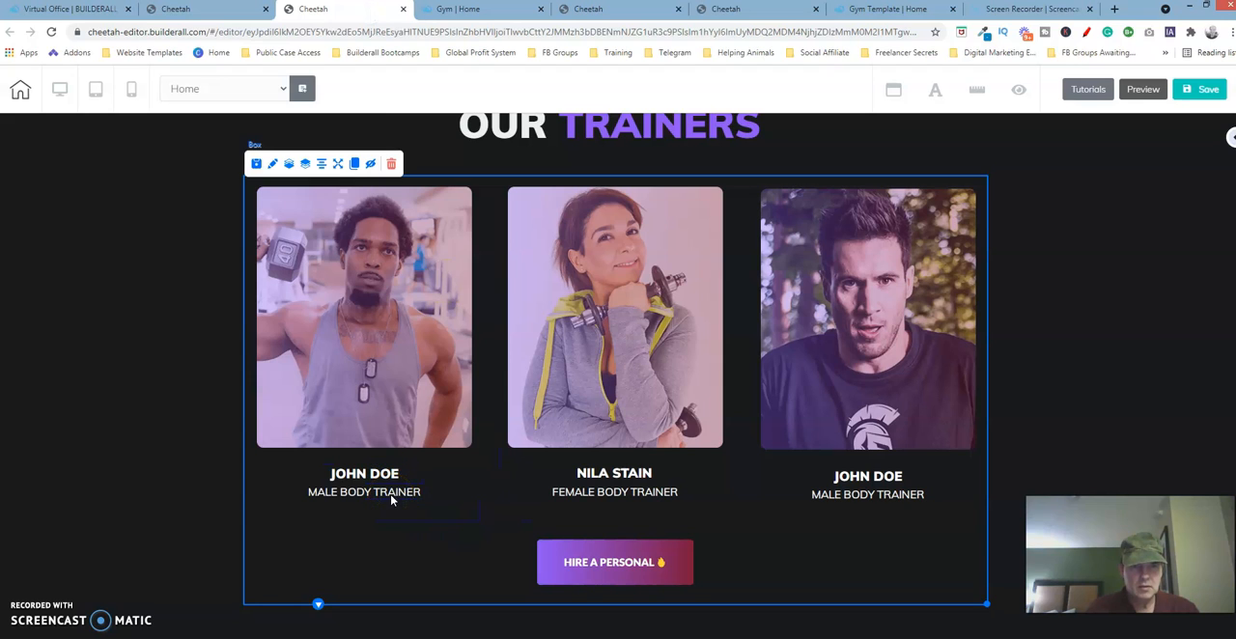
click(734, 14)
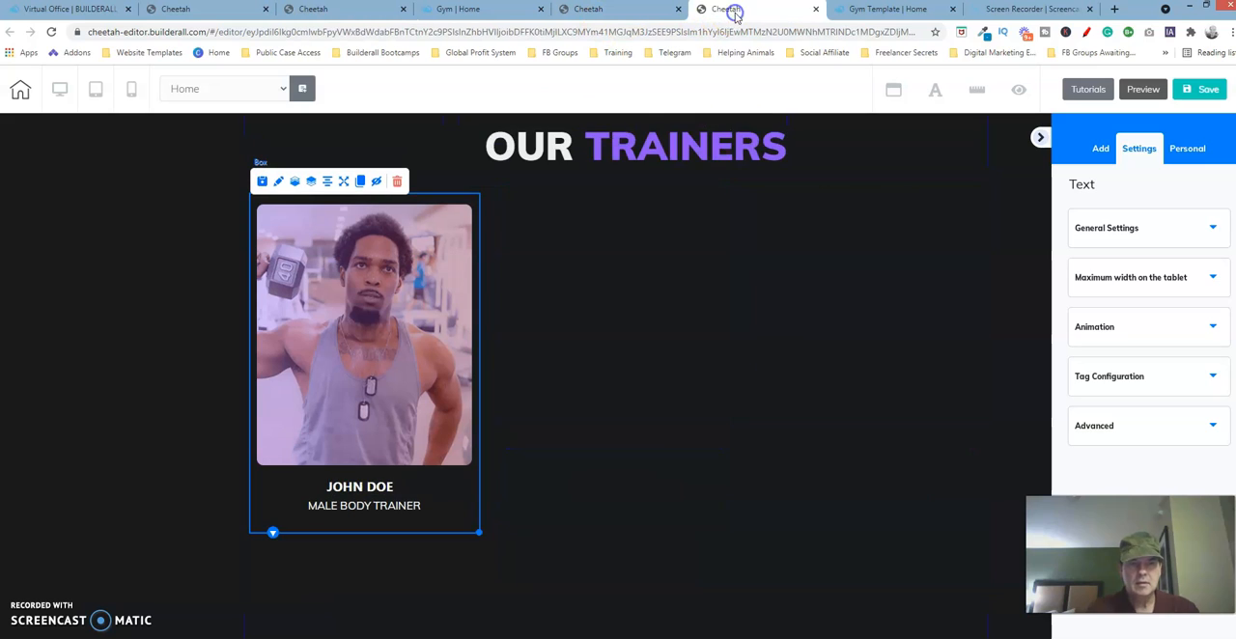
click(391, 485)
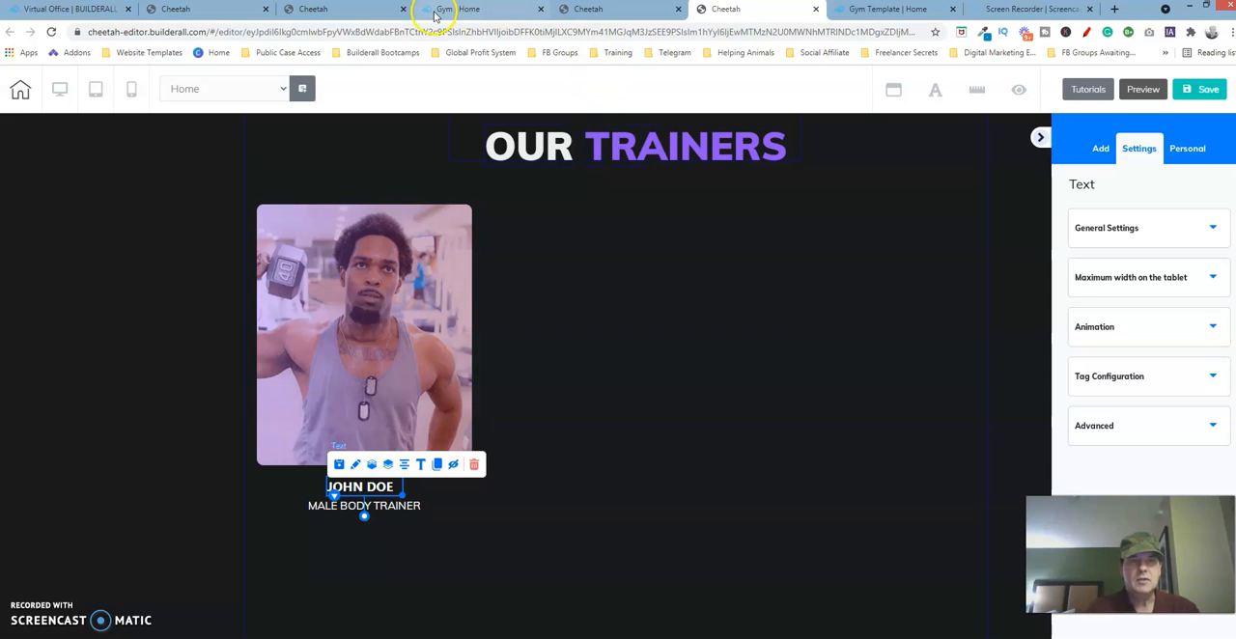
click(367, 8)
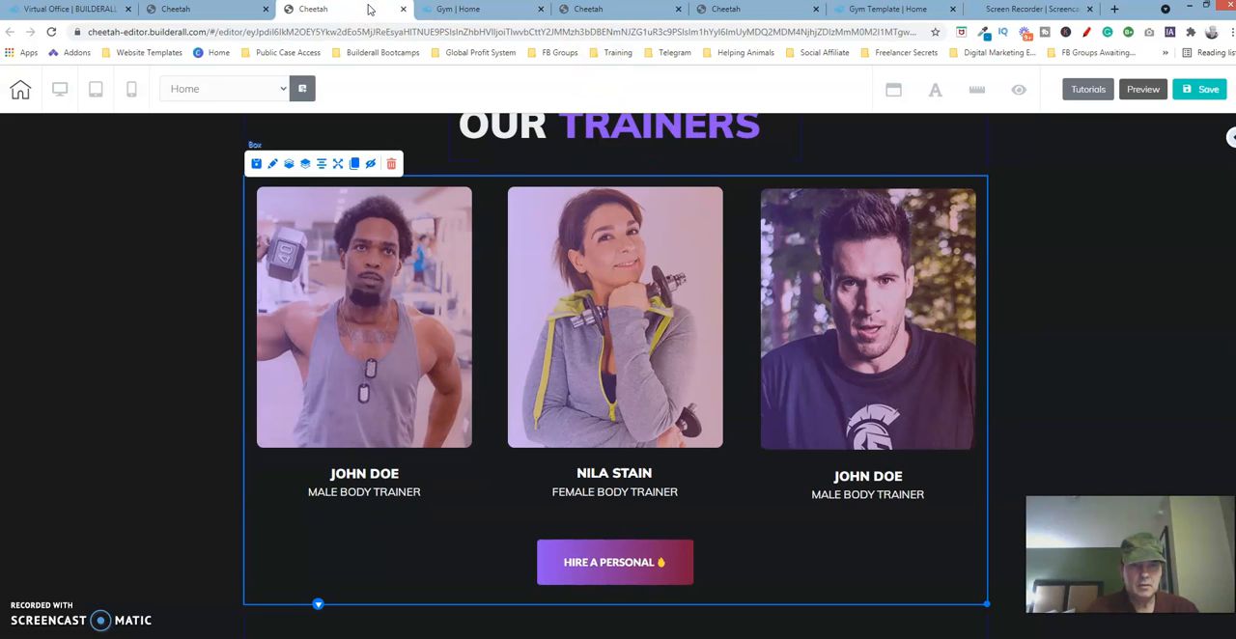
click(732, 10)
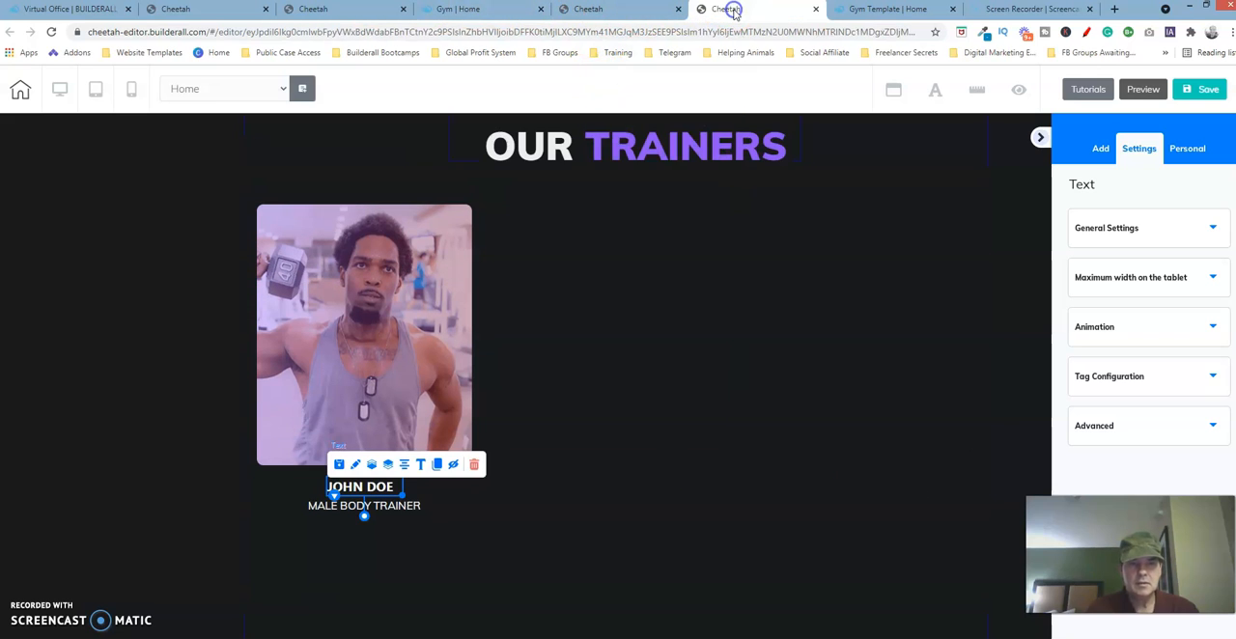
- Clone the trainer card twice and place the copies beside the original to form a row of three
click(459, 526)
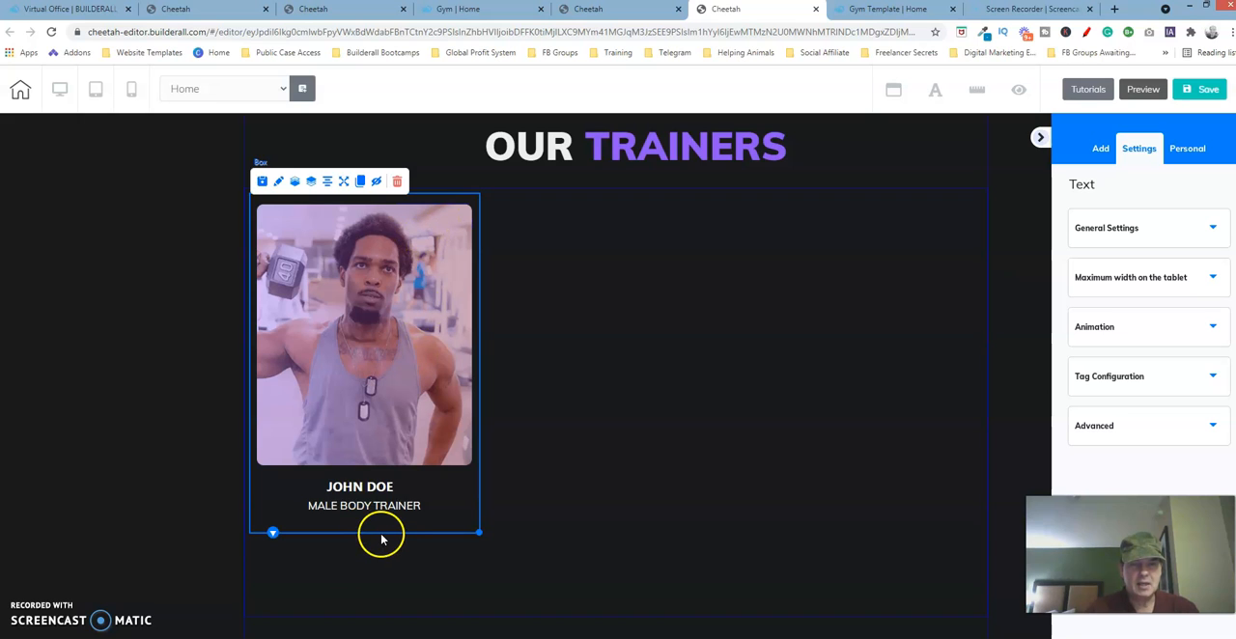
click(363, 183)
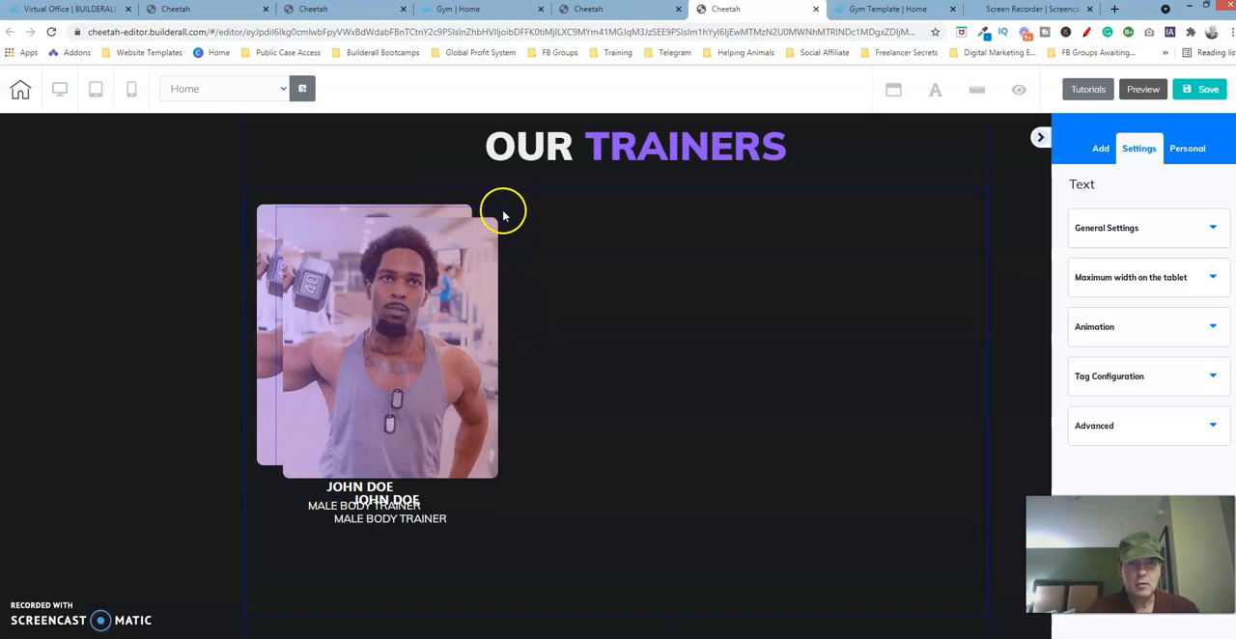
drag(502, 215, 714, 204)
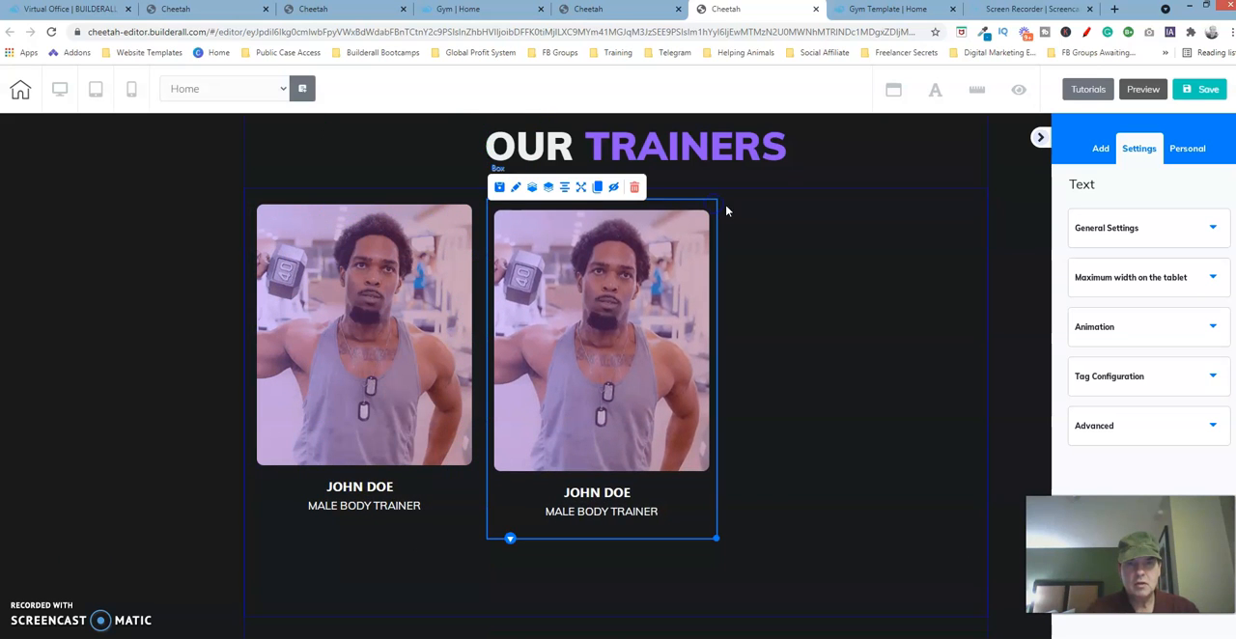
click(599, 187)
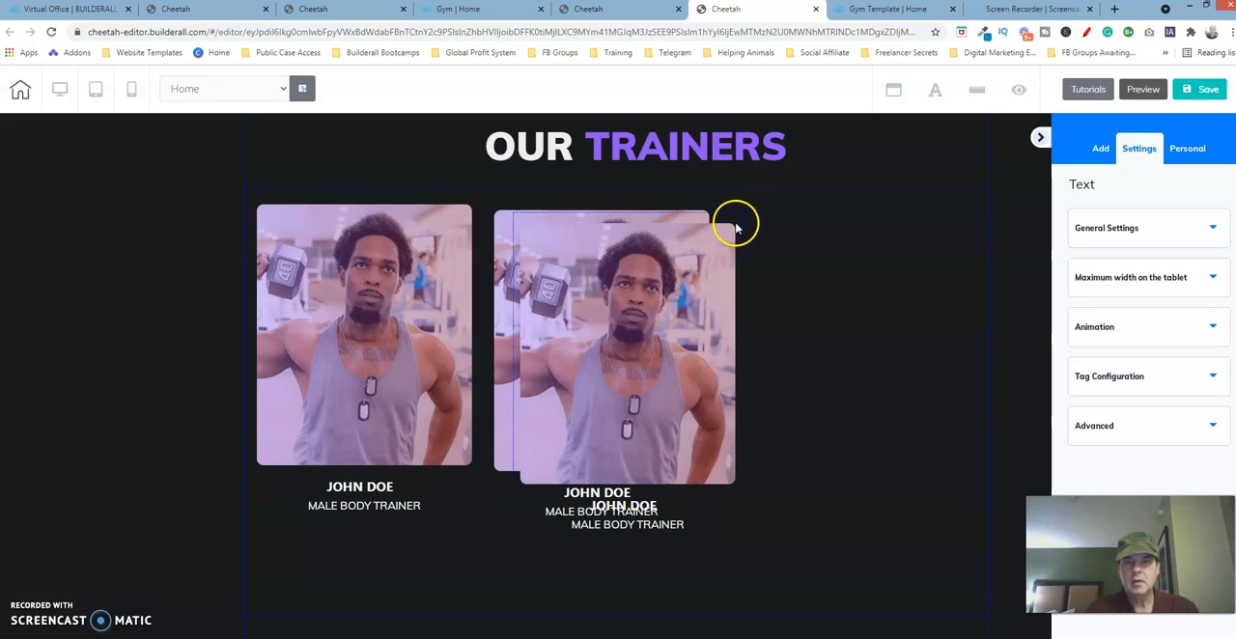
mouse_move(735, 226)
mouse_down()
mouse_move(896, 187)
mouse_move(946, 216)
mouse_move(959, 201)
mouse_up()
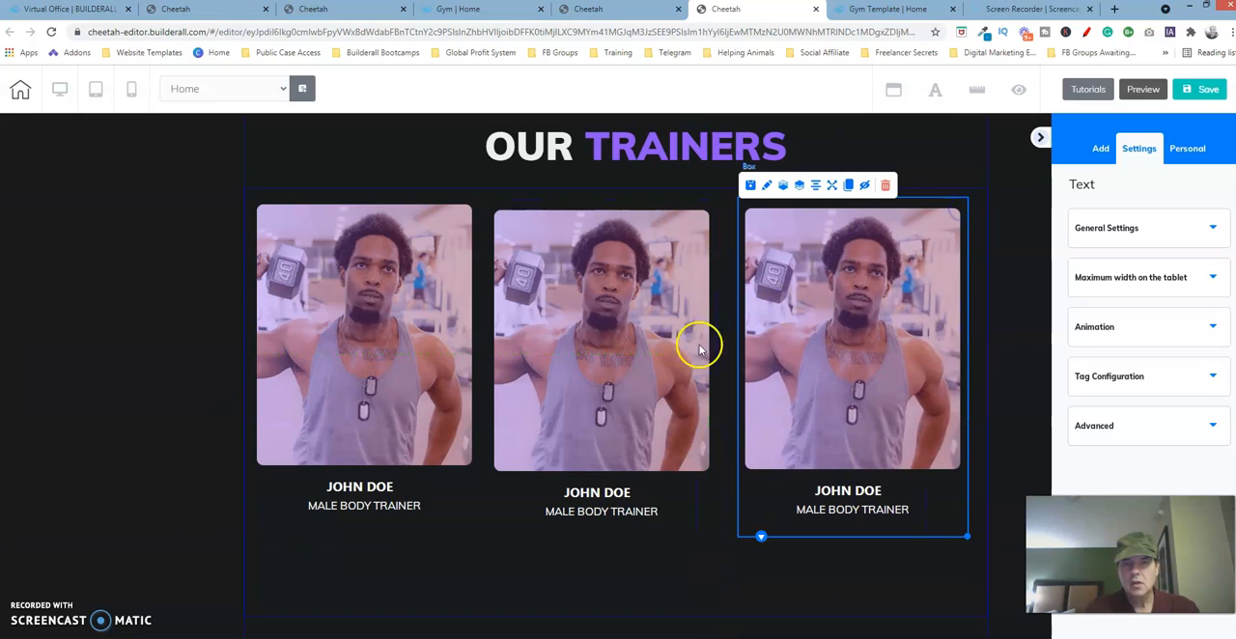
- Copy the middle trainer's name from the original template's text editor and close it without saving changes
click(610, 498)
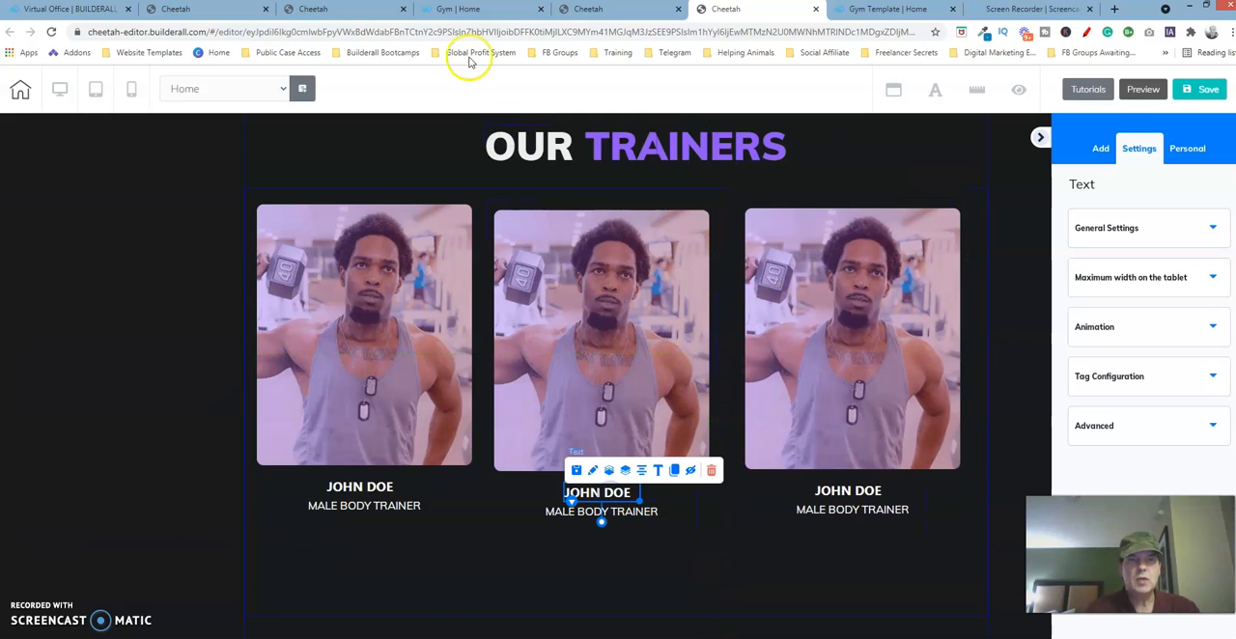
click(328, 9)
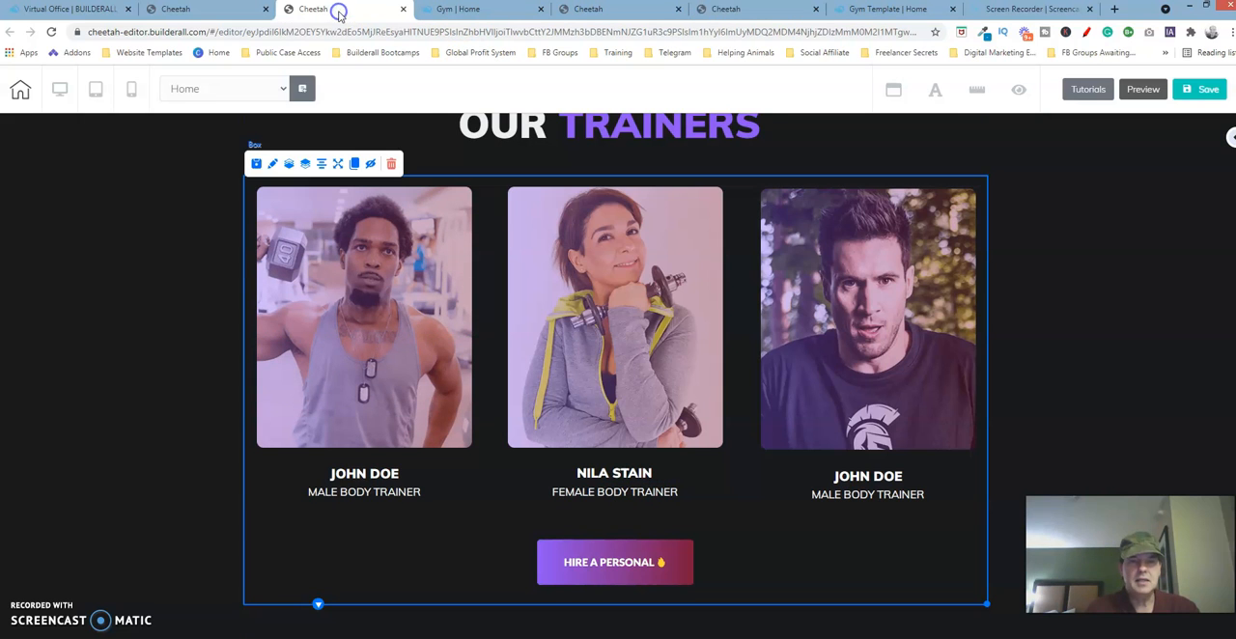
click(614, 477)
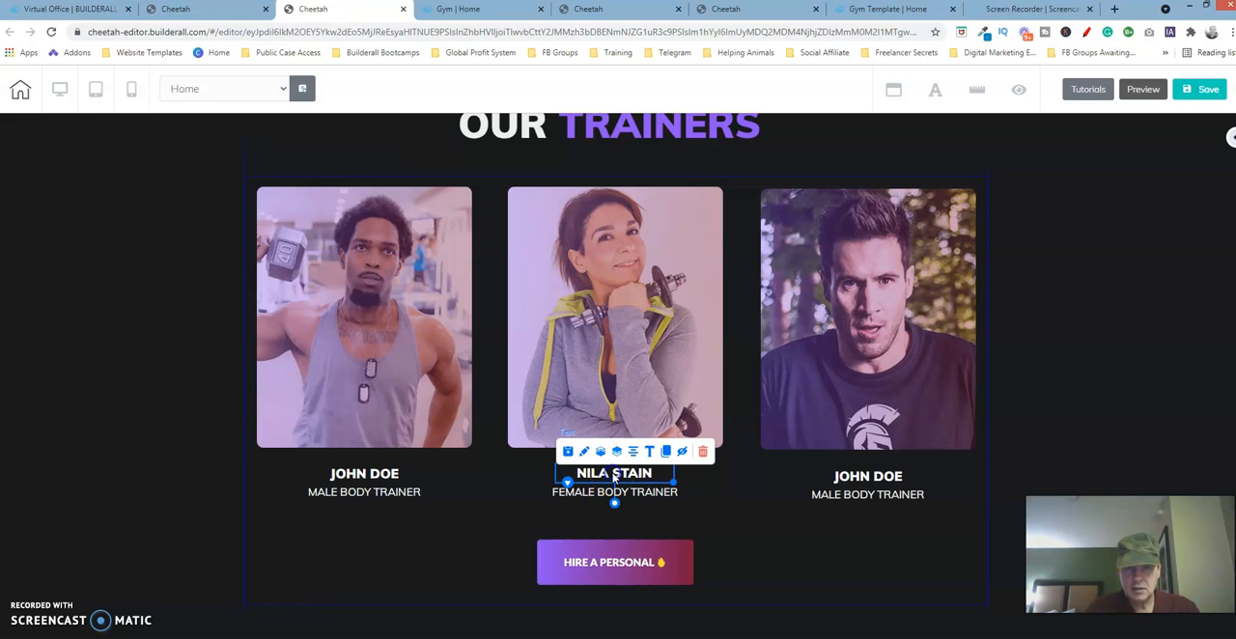
click(649, 451)
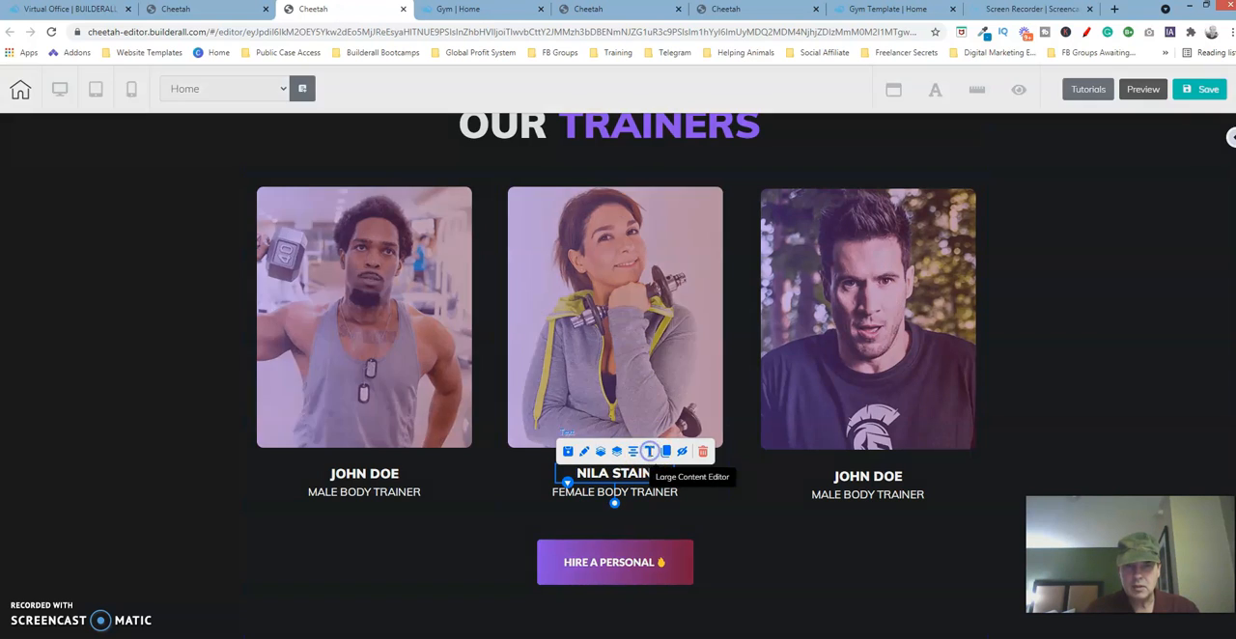
drag(750, 198, 570, 200)
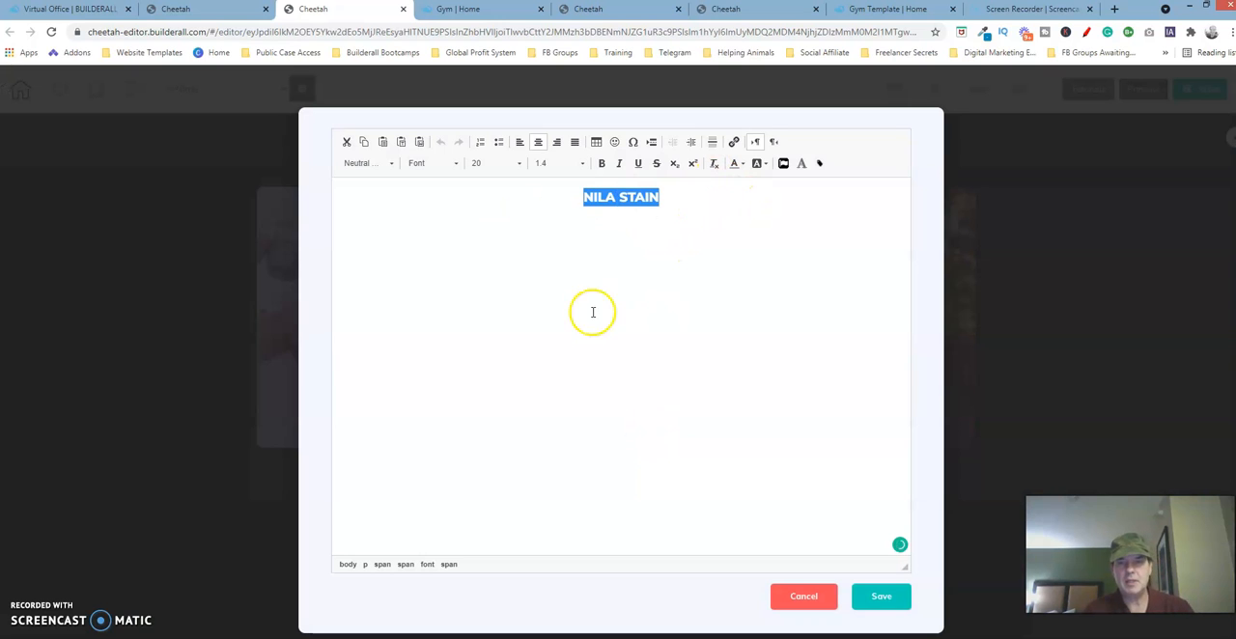
click(801, 597)
click(713, 407)
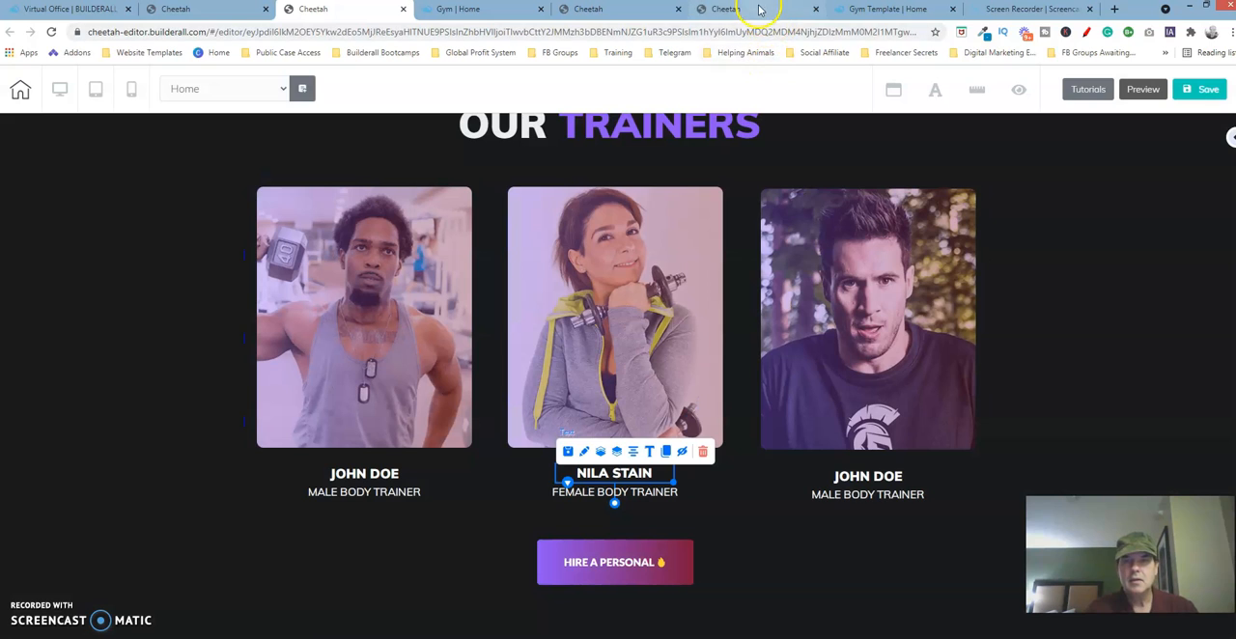
- Replace the name in the new page's middle card with the copied name, center-align it and save the text
click(760, 9)
click(657, 472)
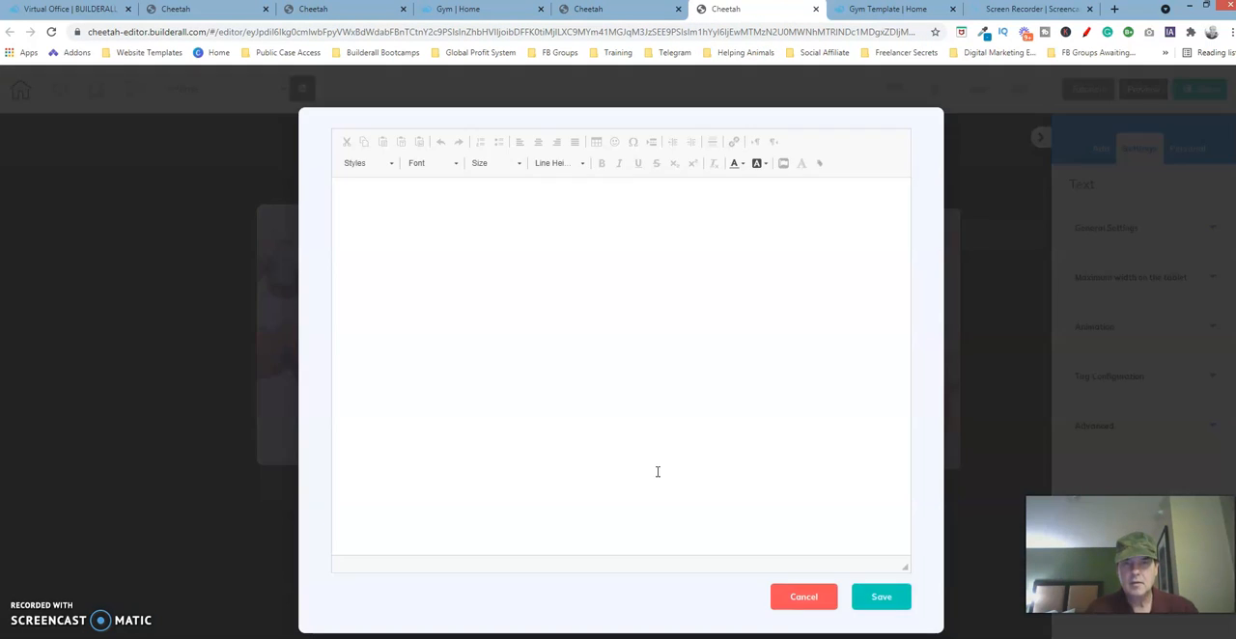
drag(410, 197, 374, 200)
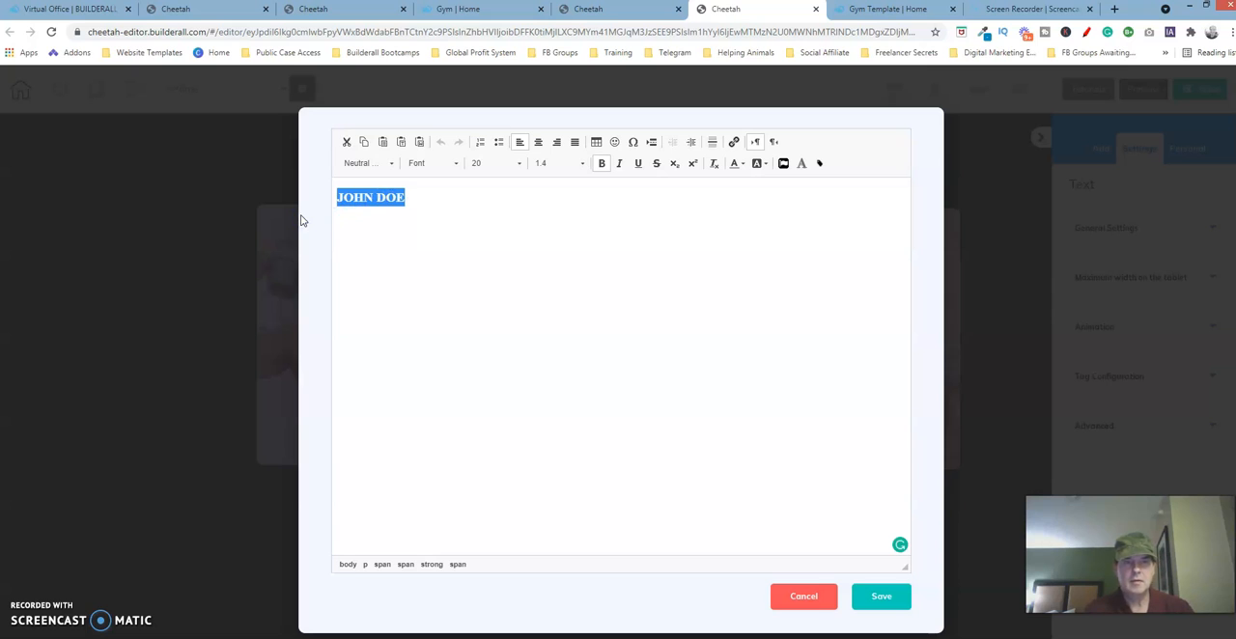
key(Delete)
drag(377, 199, 284, 206)
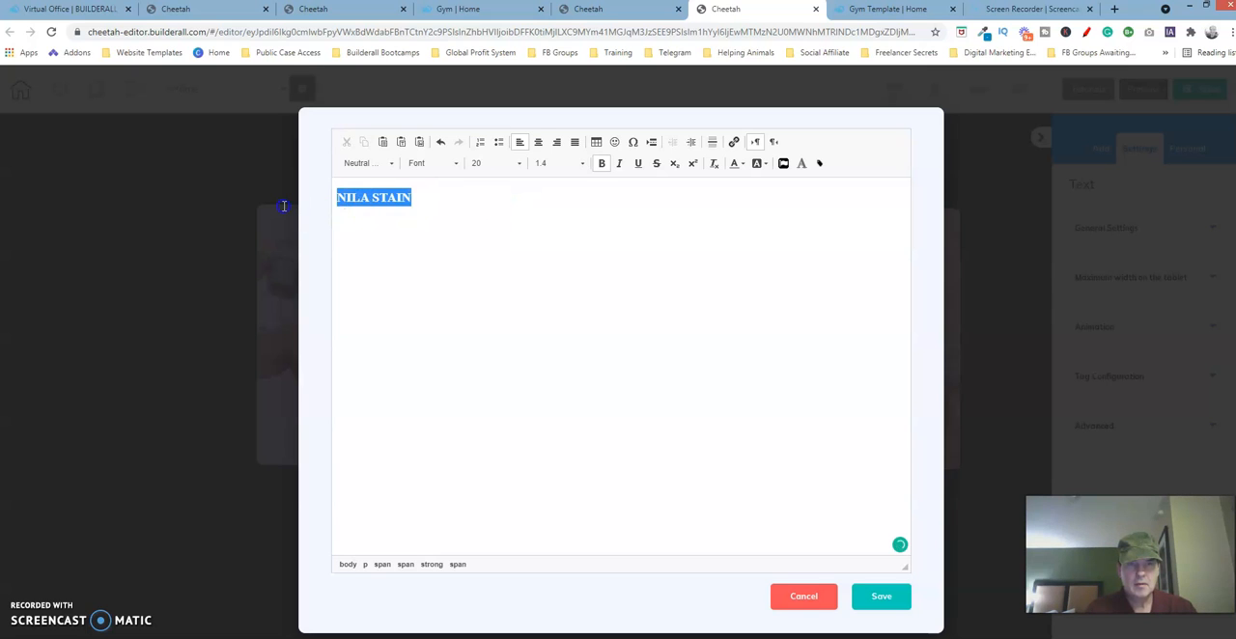
click(537, 142)
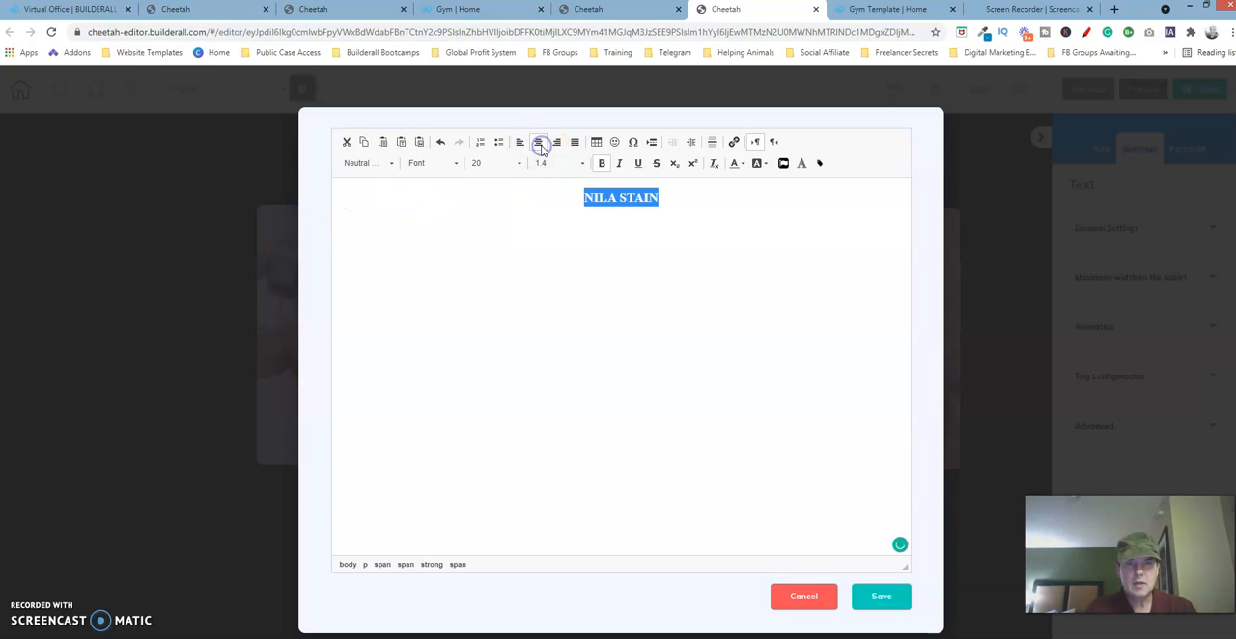
click(880, 596)
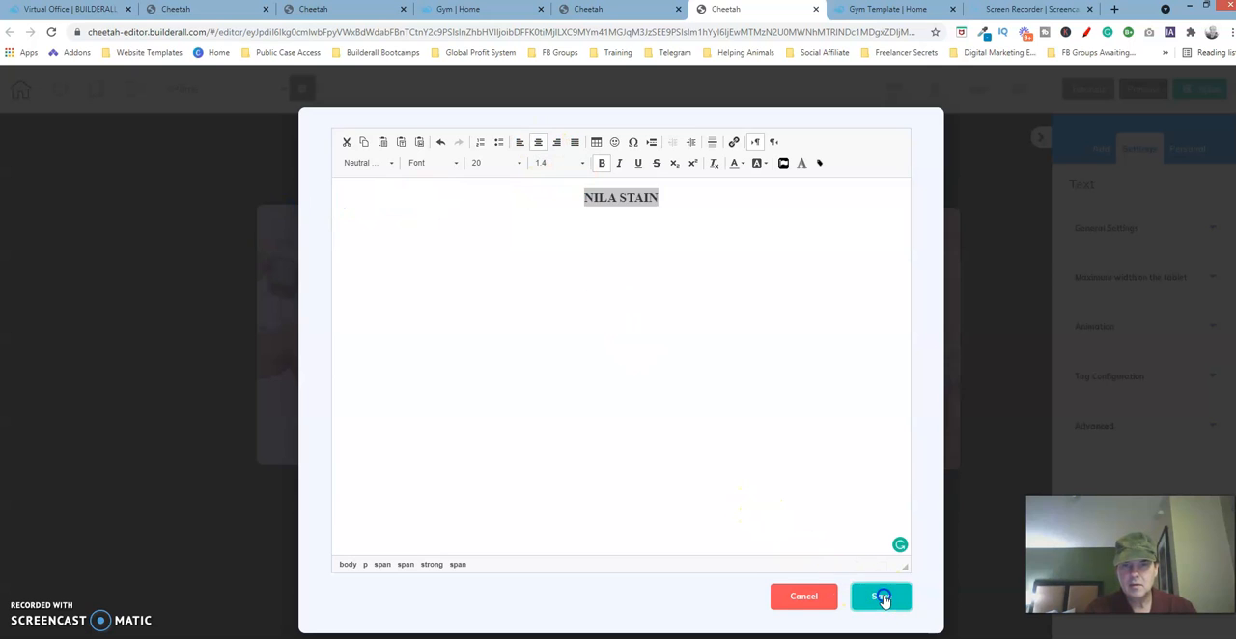
click(689, 518)
click(642, 508)
click(582, 360)
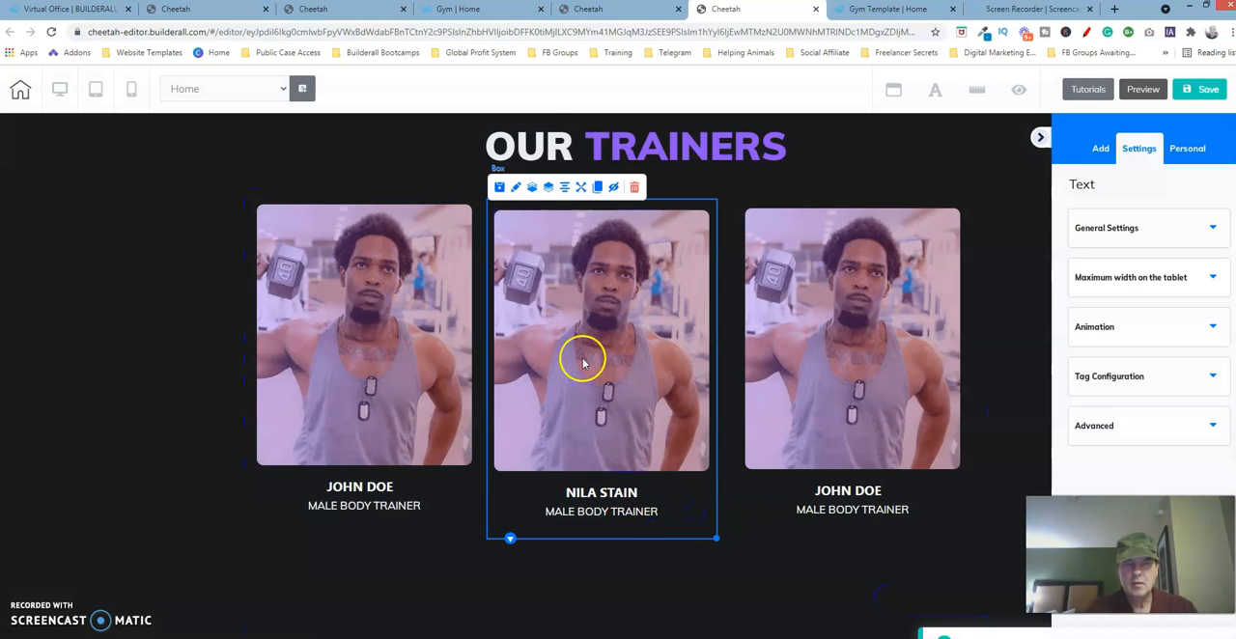
- Copy "FEMALE BODY TRAINER" from the original template's middle card and close its text editor without saving
click(379, 18)
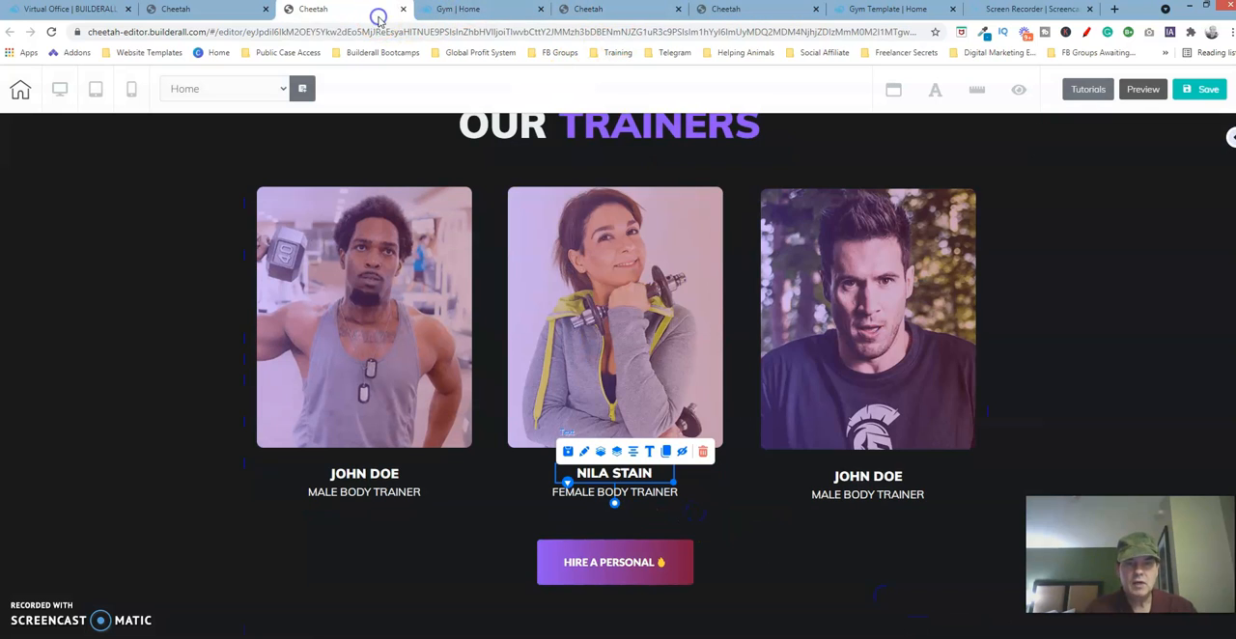
click(659, 494)
click(614, 473)
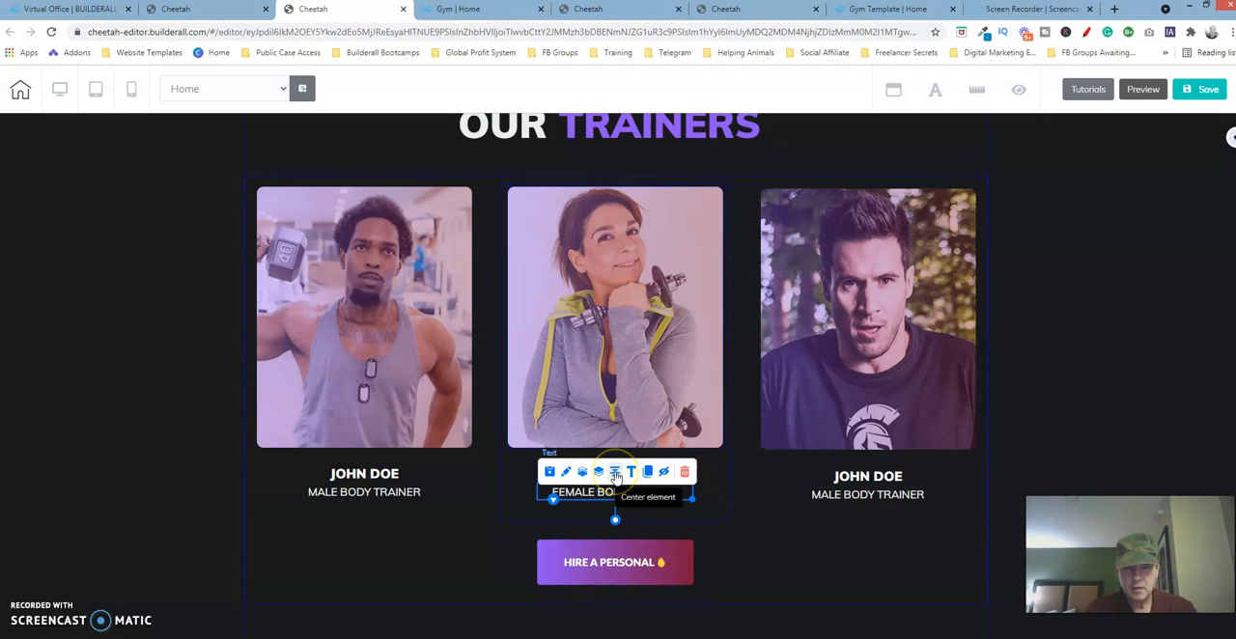
click(632, 472)
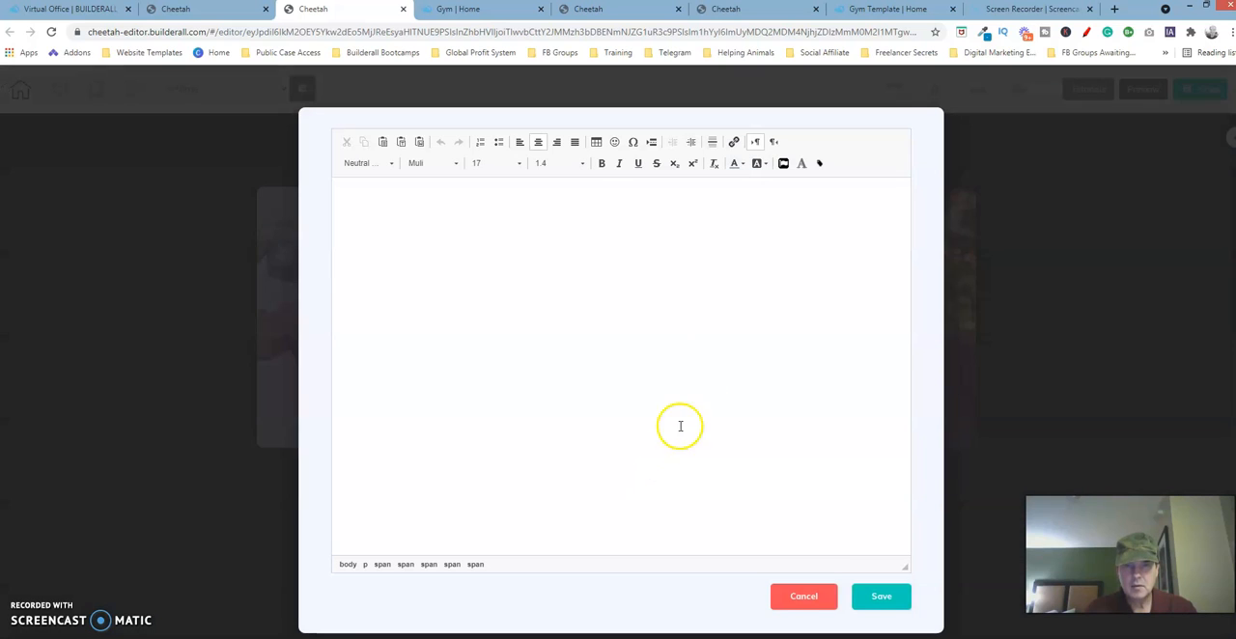
drag(687, 196, 444, 213)
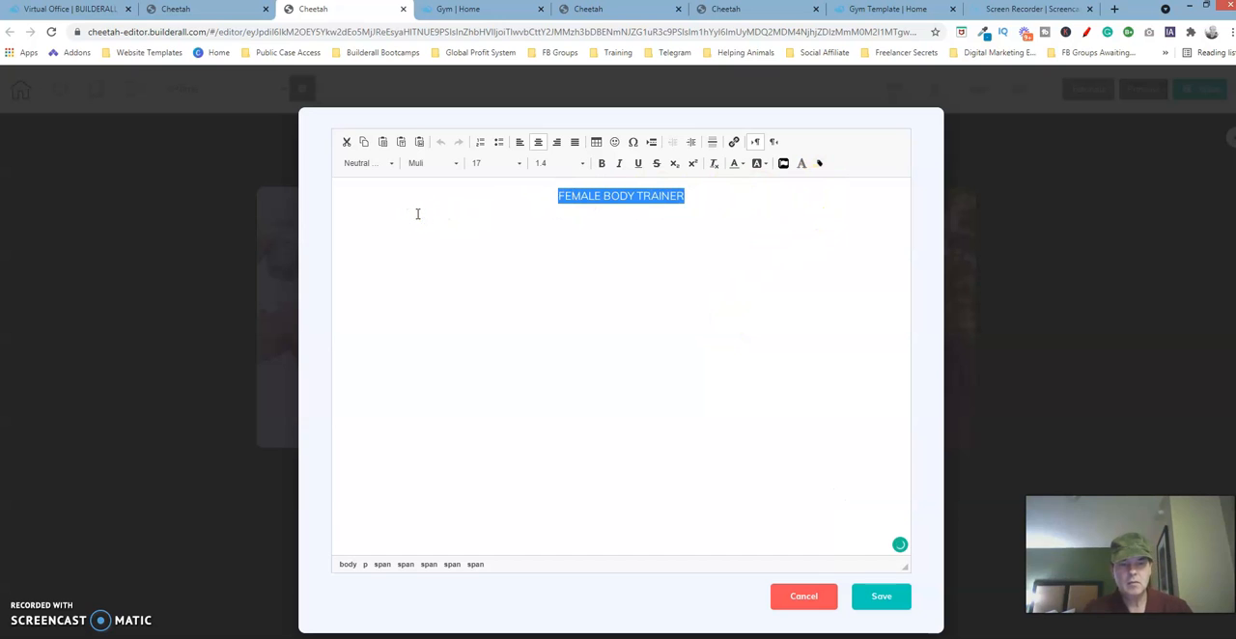
click(814, 600)
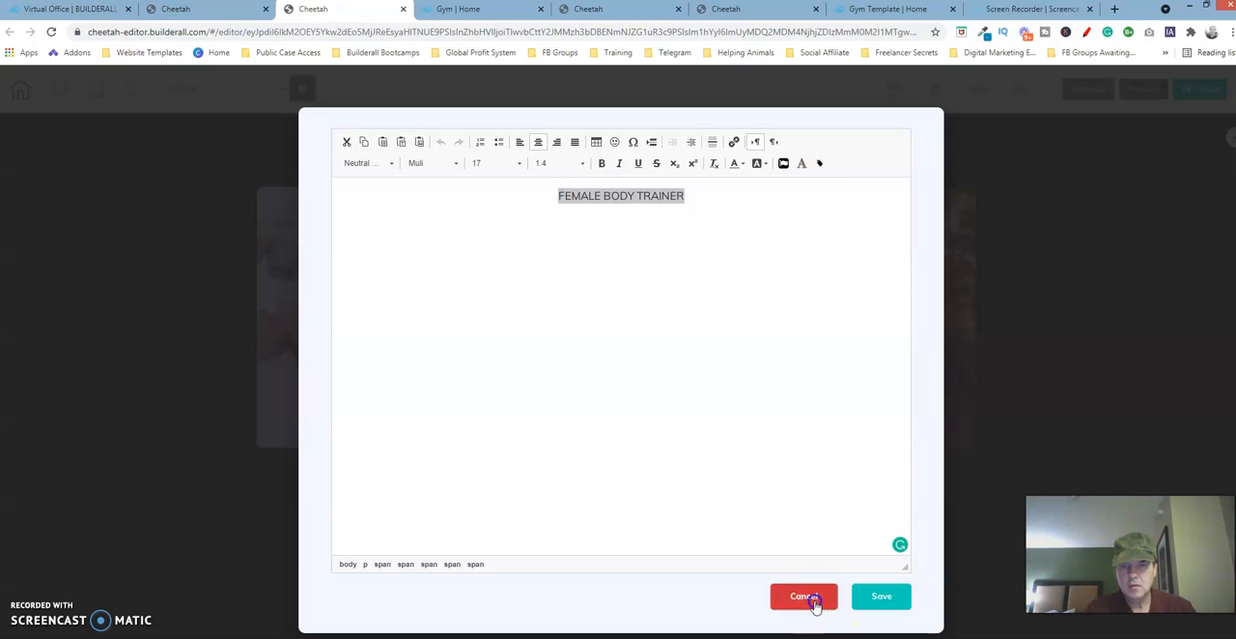
- Replace the role text in the new page's middle card with the copied "FEMALE BODY TRAINER" and save the text
click(728, 415)
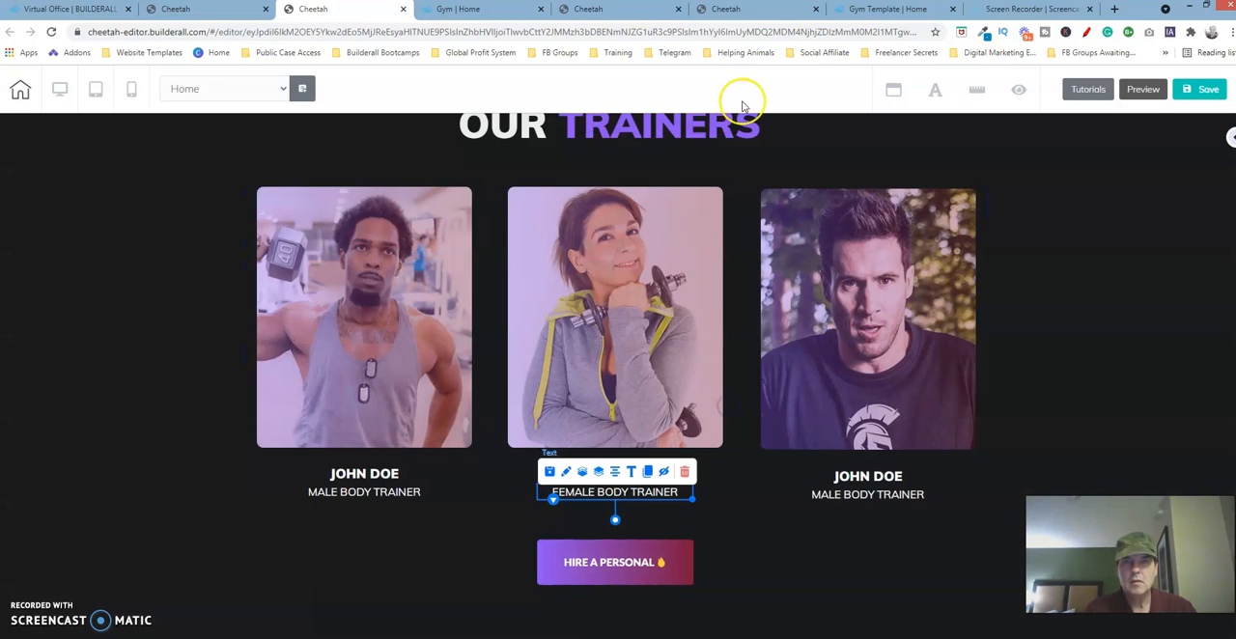
click(751, 10)
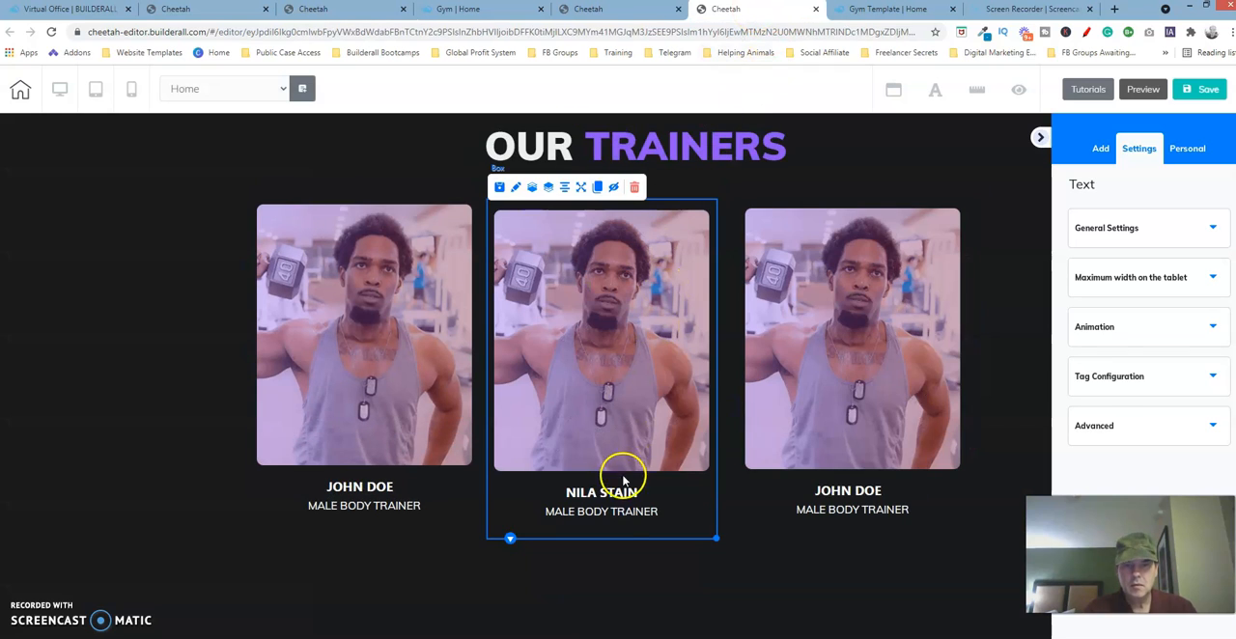
click(621, 514)
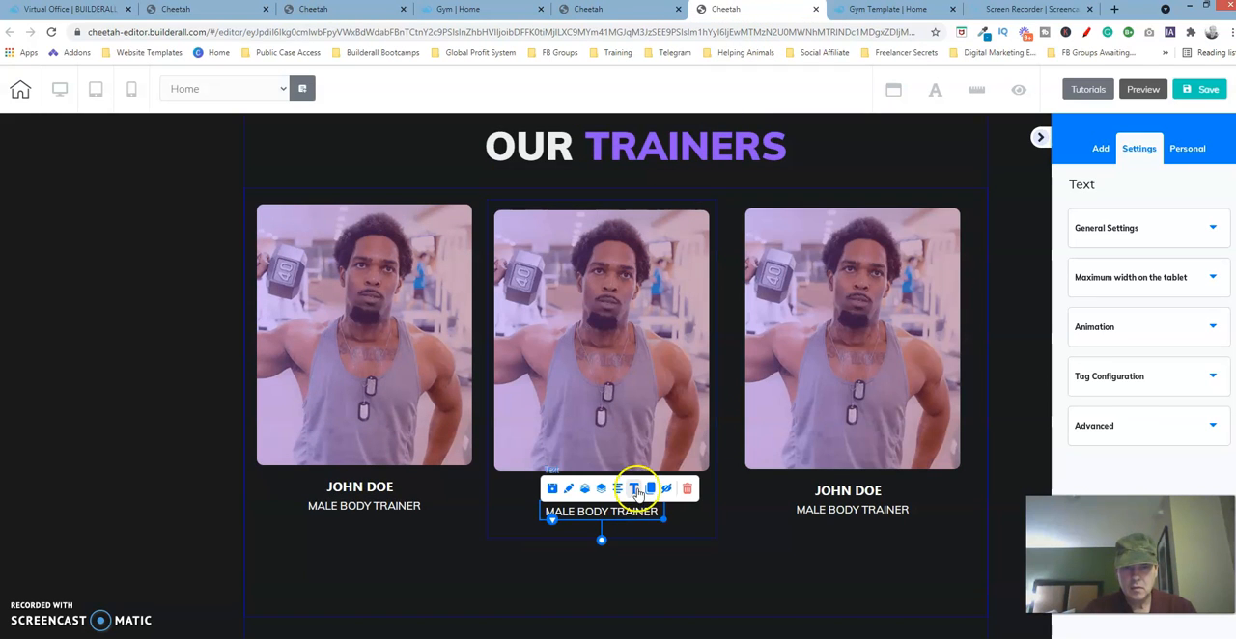
click(634, 490)
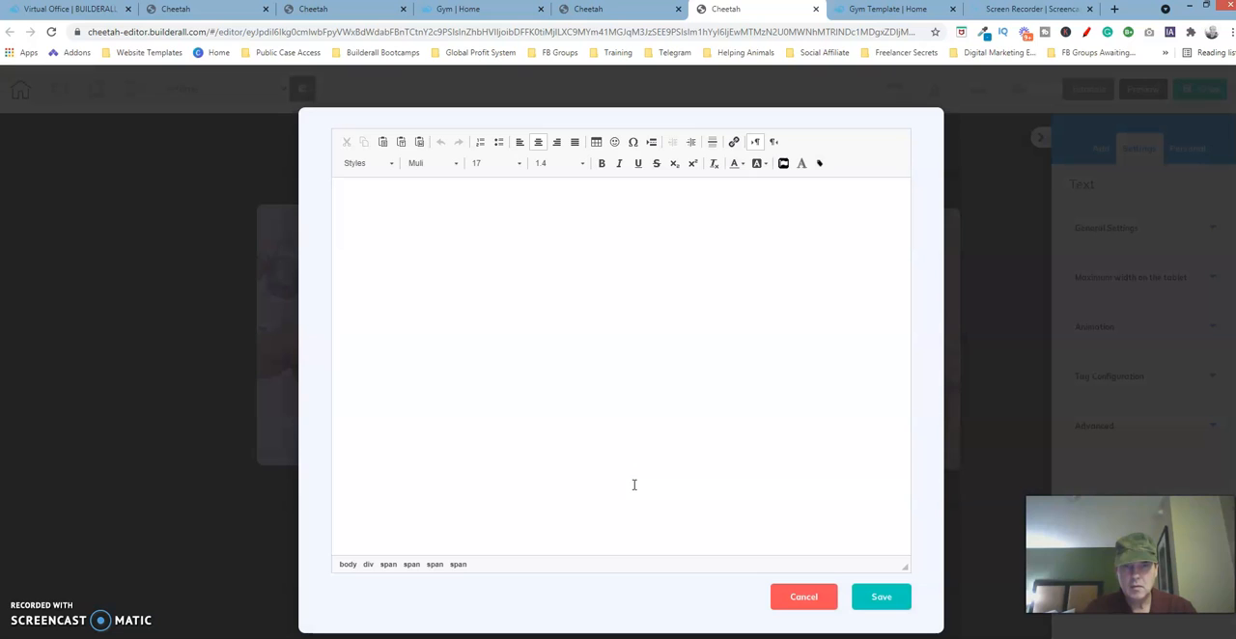
double_click(653, 193)
drag(596, 198, 474, 206)
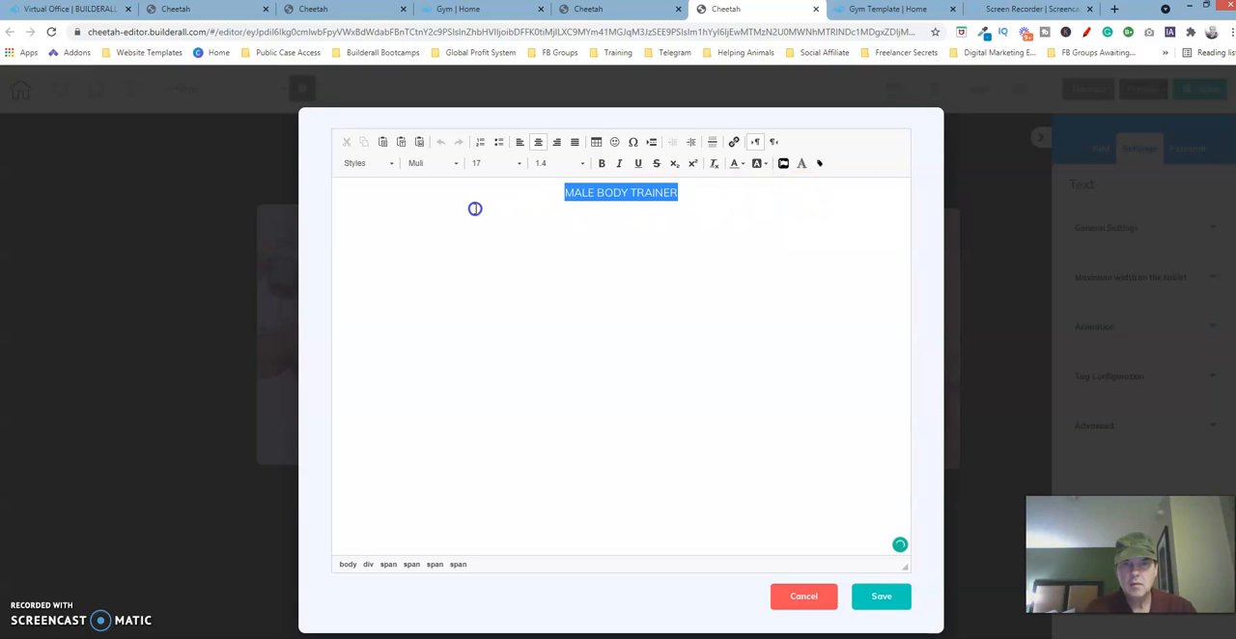
key(BackSpace)
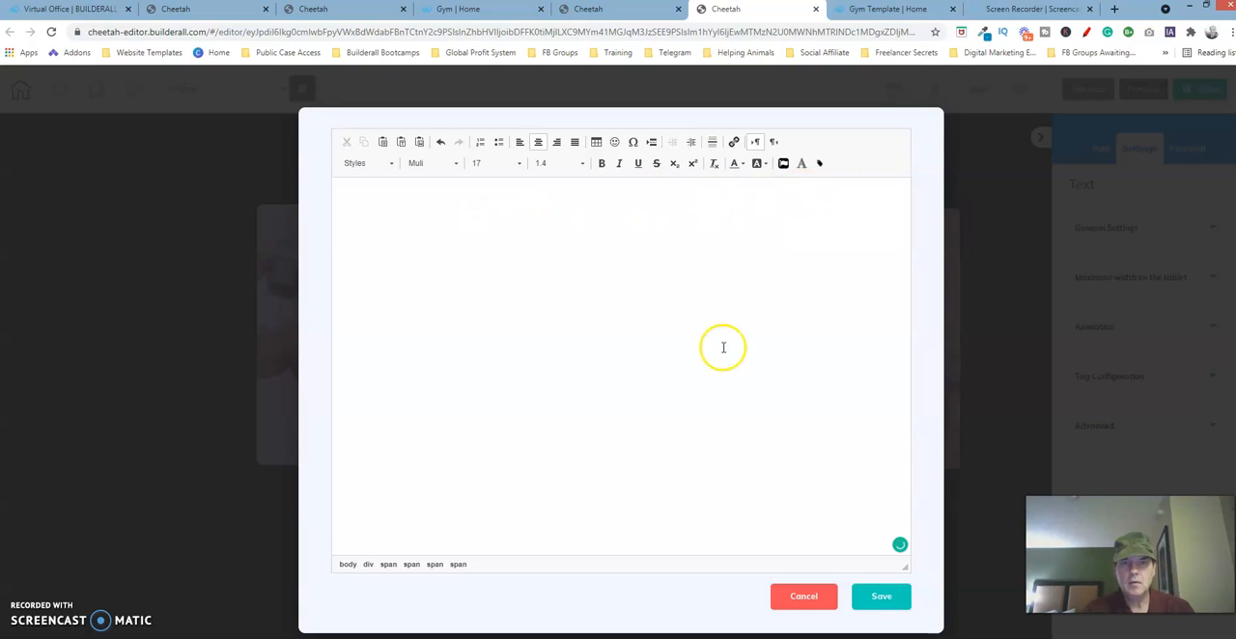
click(881, 598)
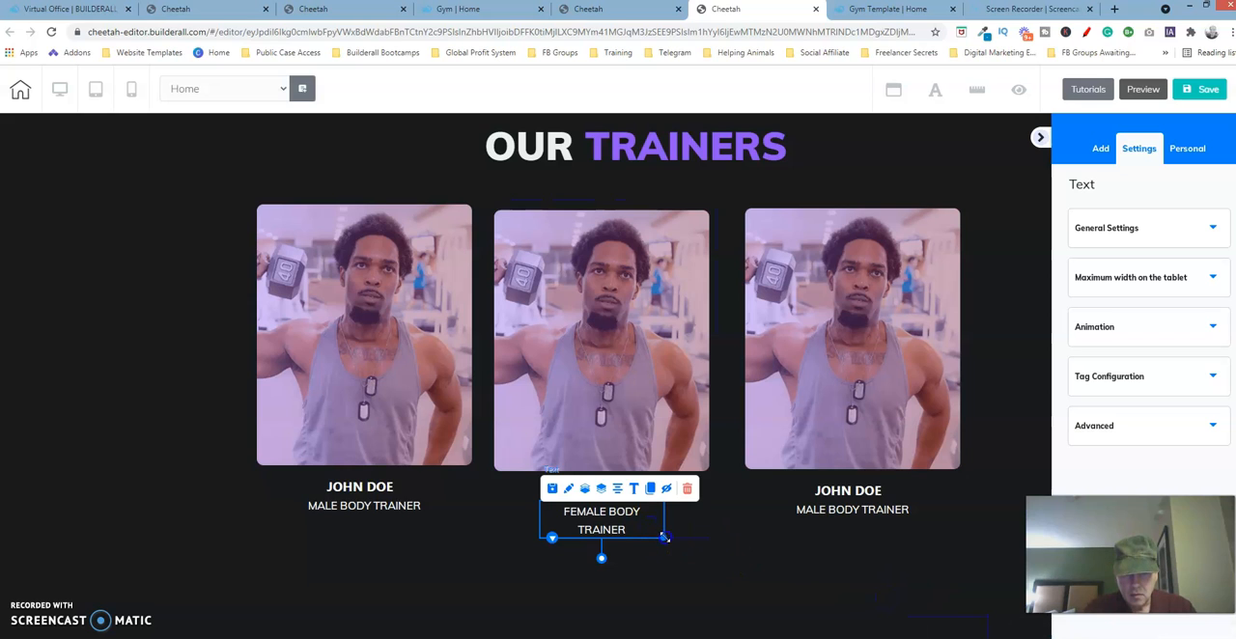
- Widen the middle card's role text box to fit one line and center the role and name elements within the card
drag(664, 537, 671, 539)
click(610, 514)
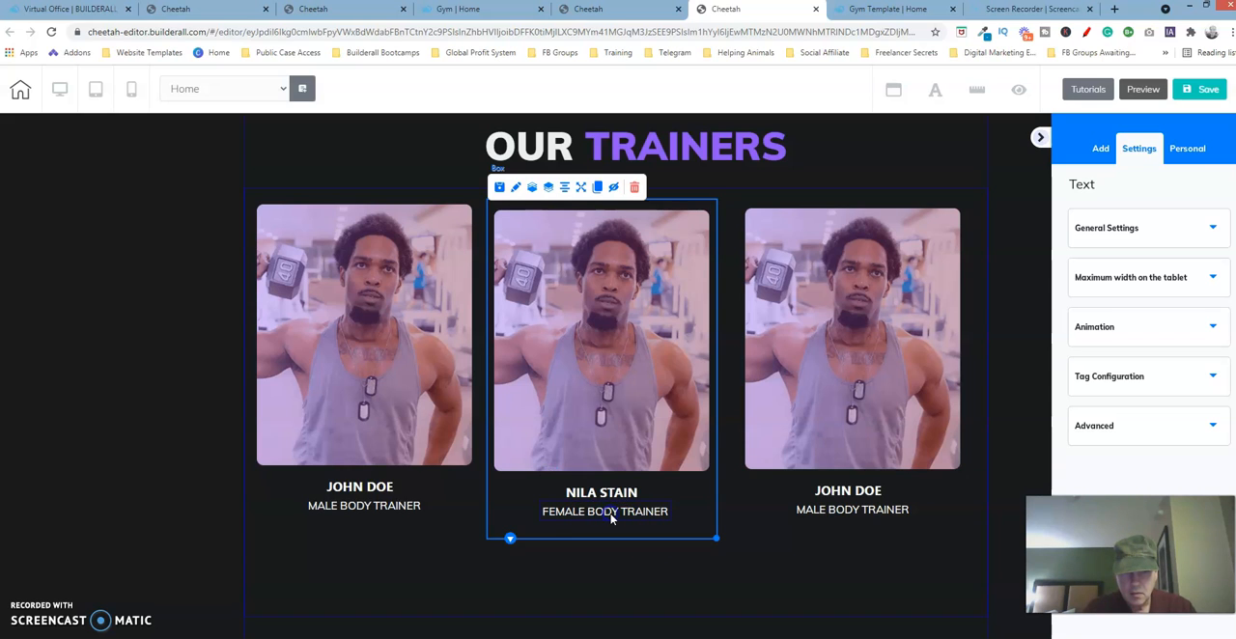
click(610, 517)
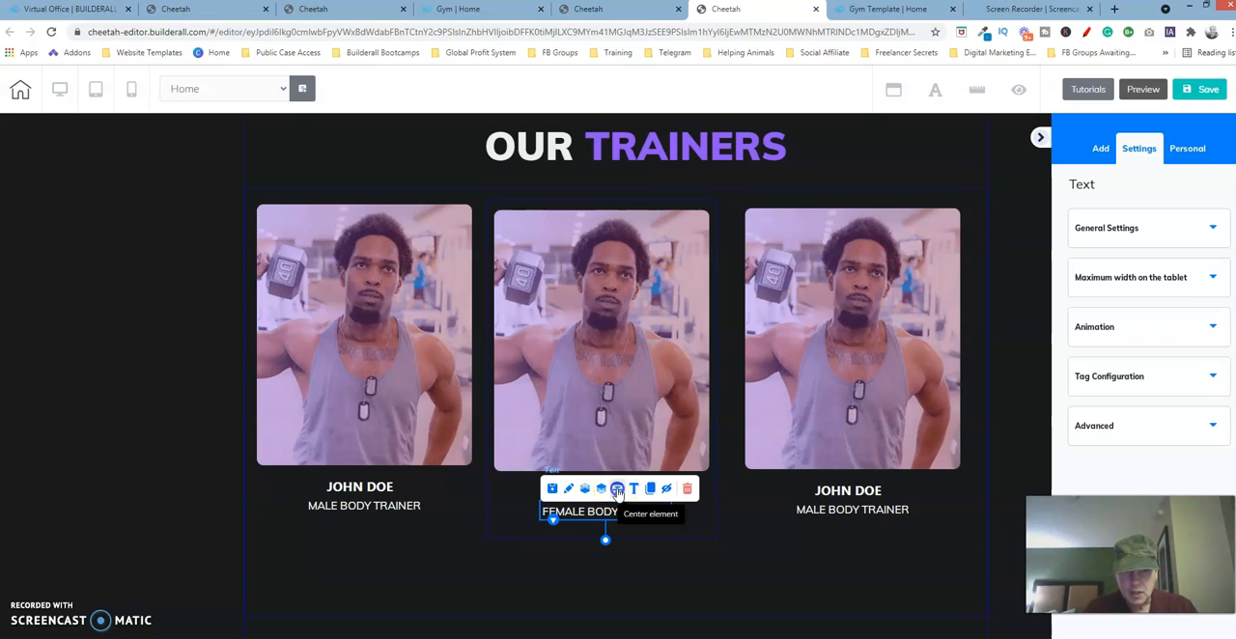
click(689, 502)
click(606, 497)
click(606, 497)
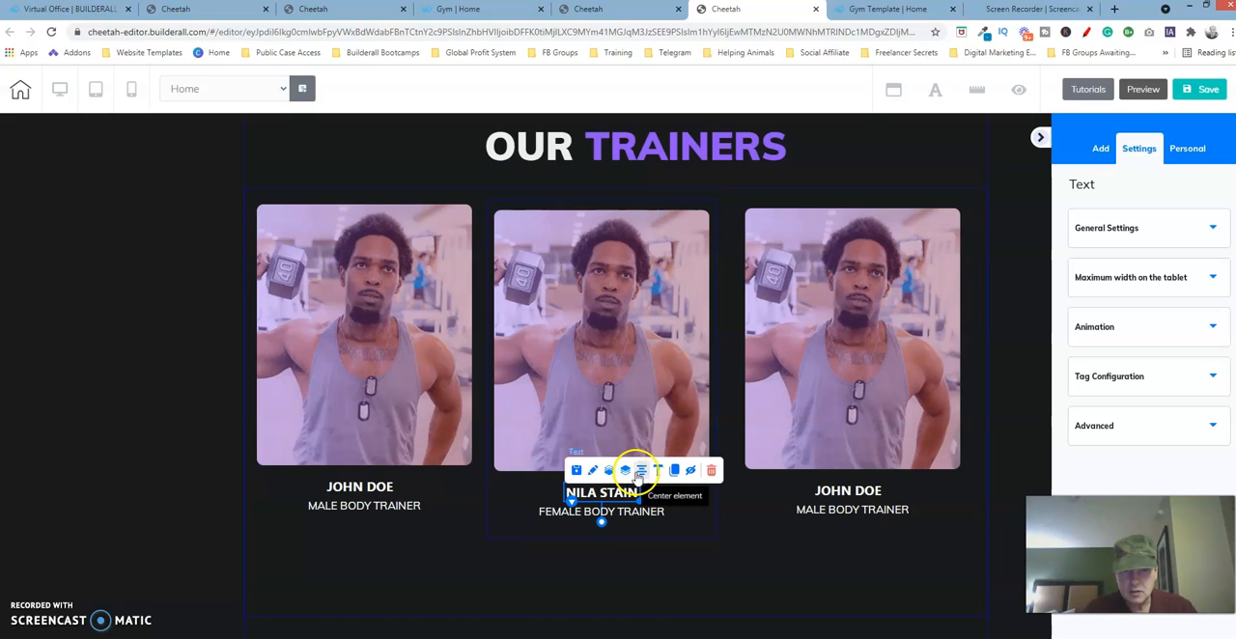
click(676, 510)
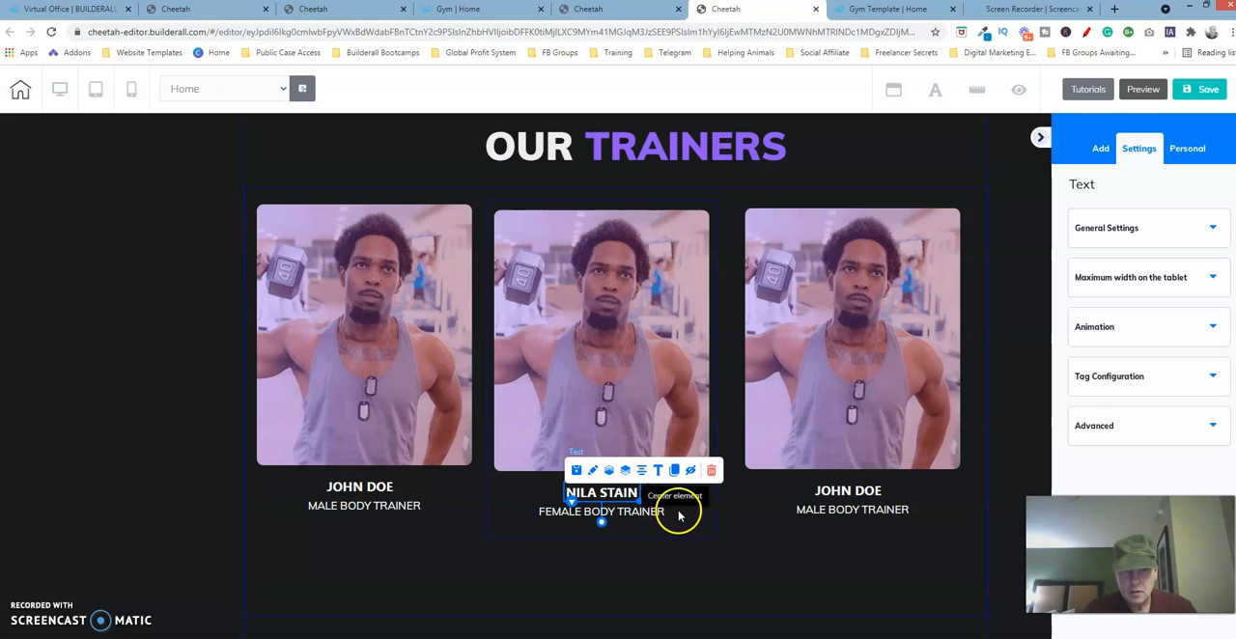
- Move the box holding the three trainer cards slightly up toward the Our Trainers heading
click(634, 509)
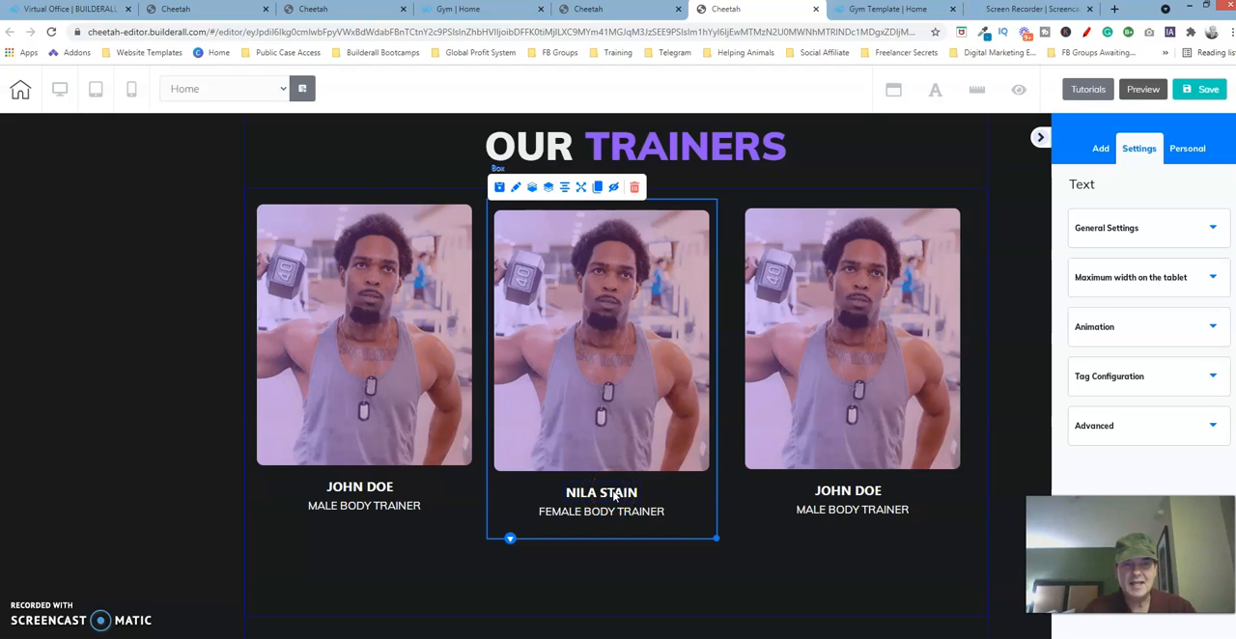
click(499, 505)
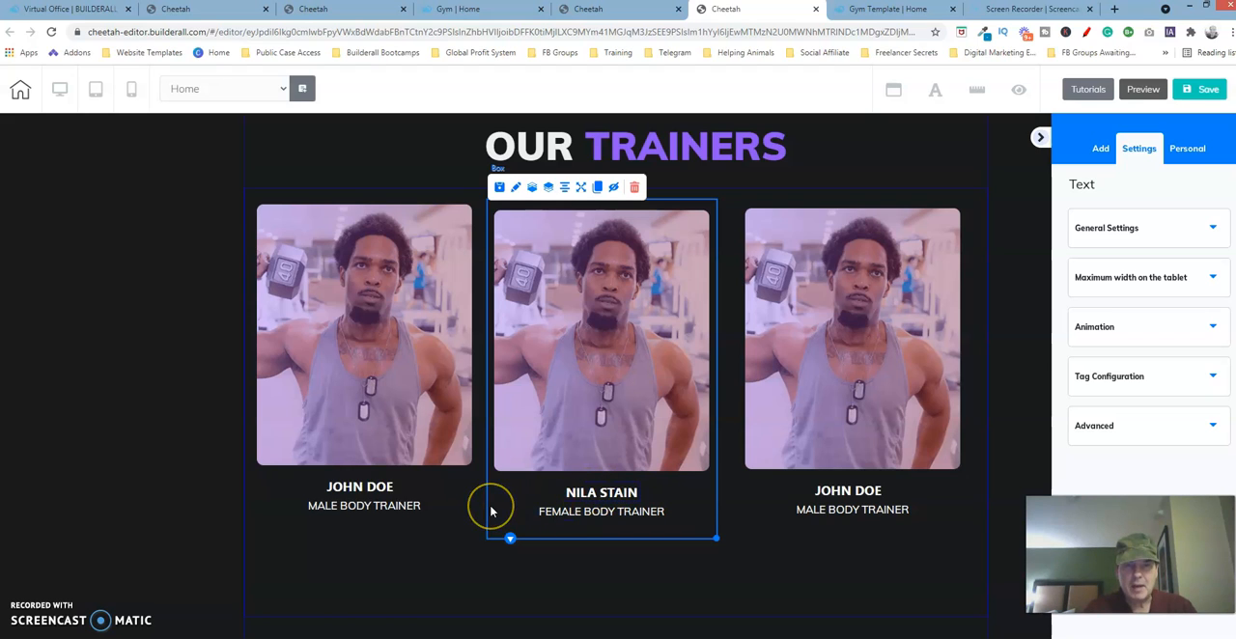
click(616, 493)
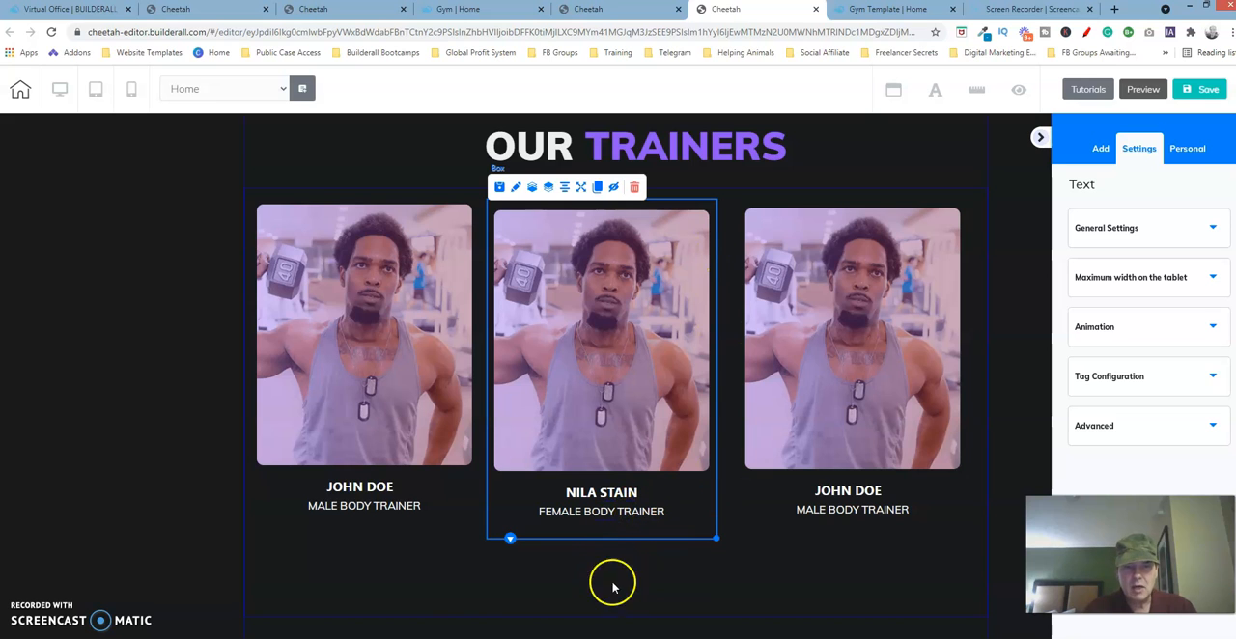
mouse_move(487, 579)
mouse_down()
mouse_move(331, 581)
mouse_move(627, 549)
mouse_move(477, 538)
mouse_move(487, 565)
mouse_up()
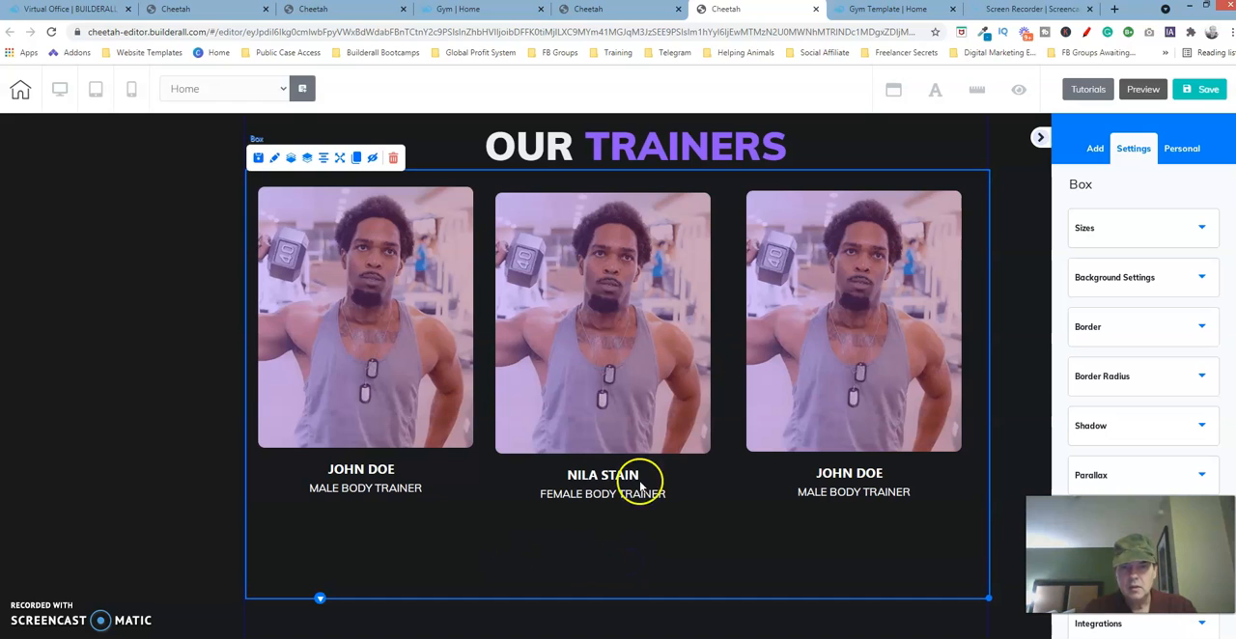
- Check the third card's texts in the original template, and center-align the name in the new page's third card, saving the text
click(840, 487)
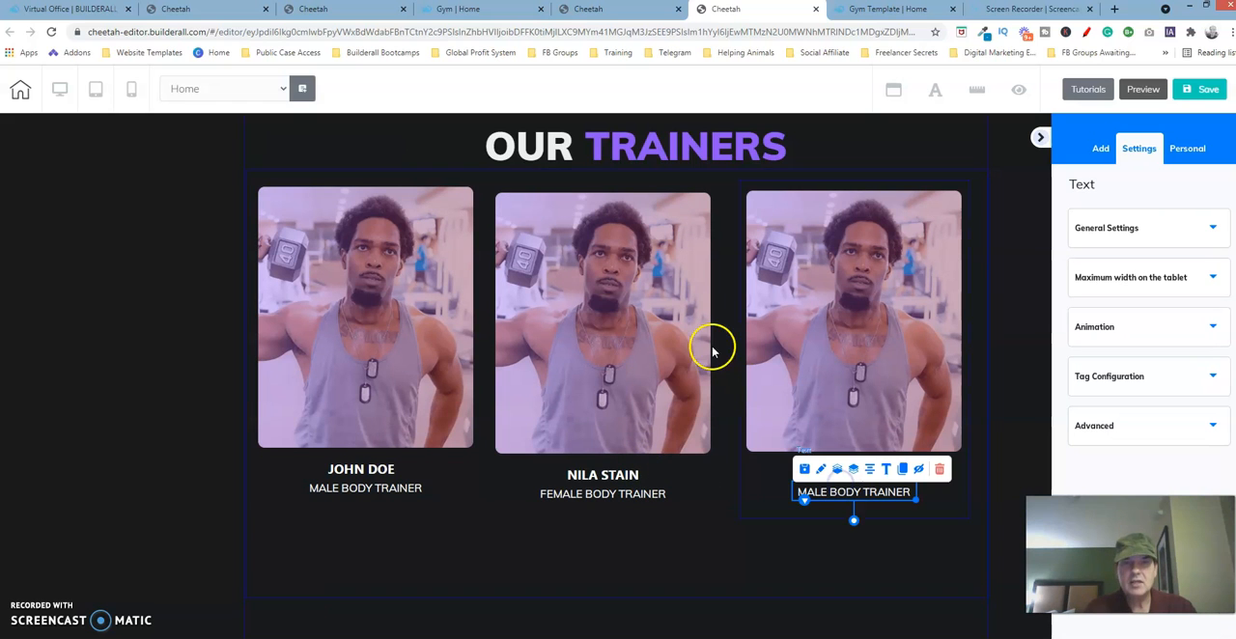
click(363, 9)
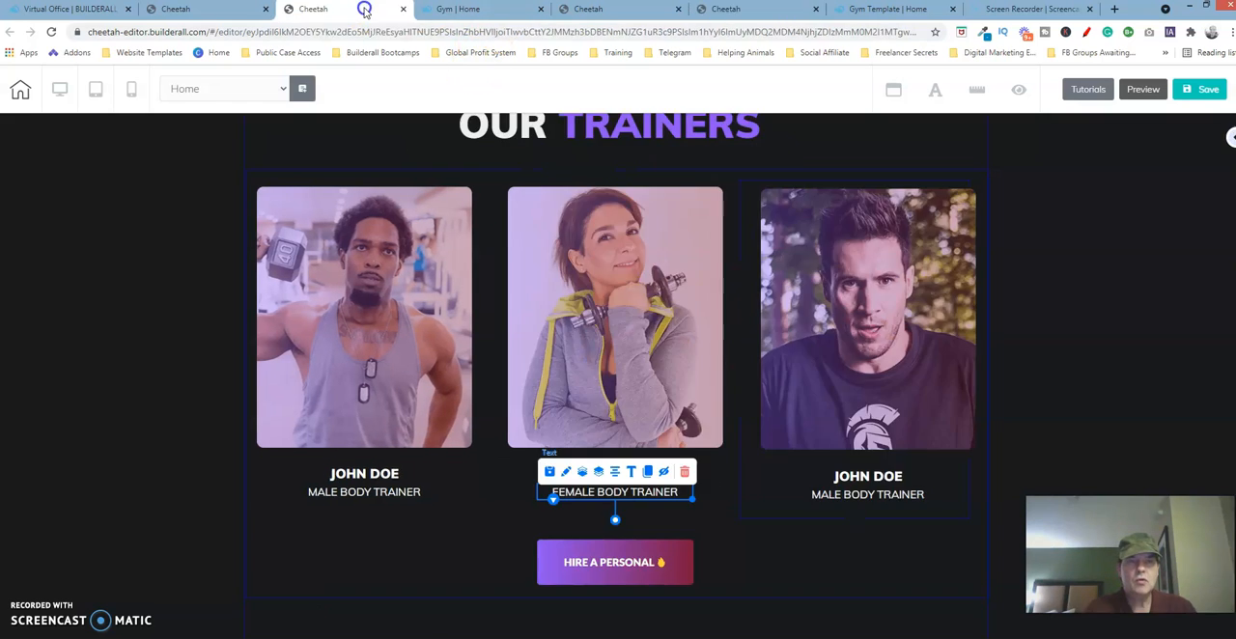
click(882, 478)
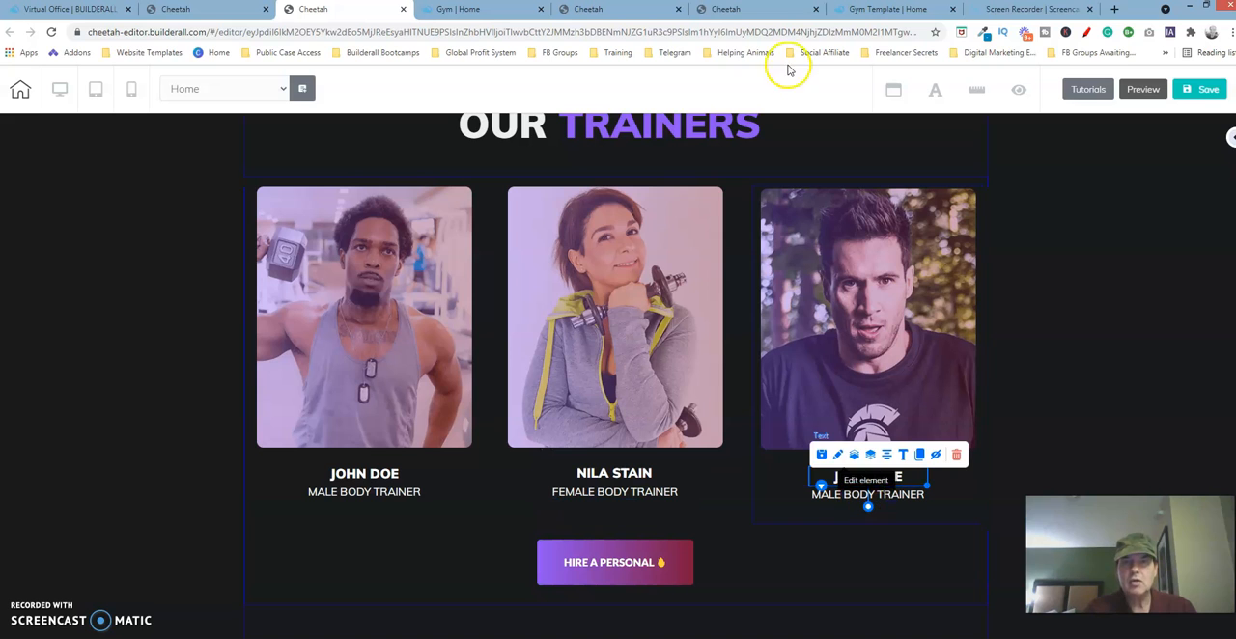
click(750, 10)
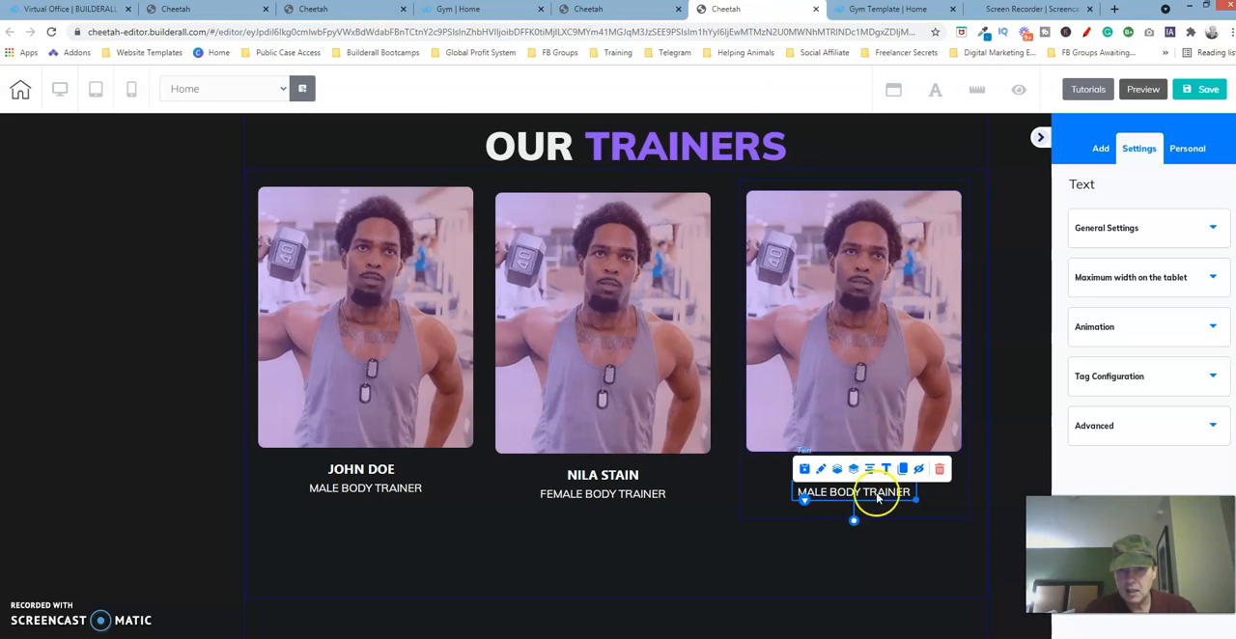
click(838, 510)
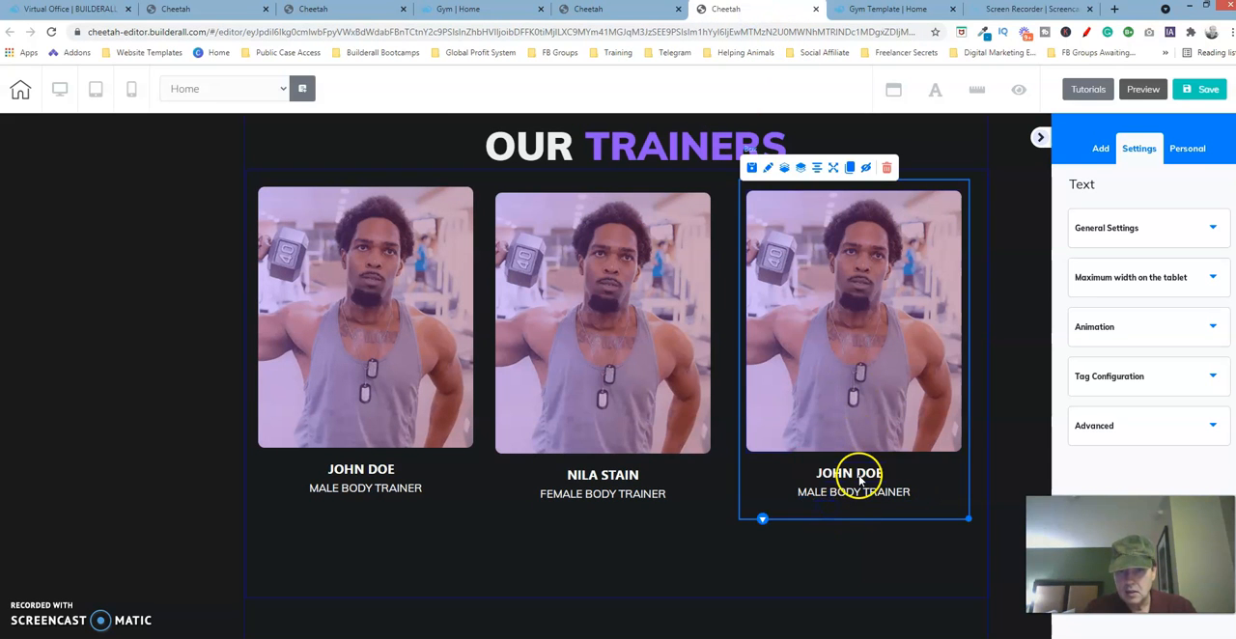
click(859, 480)
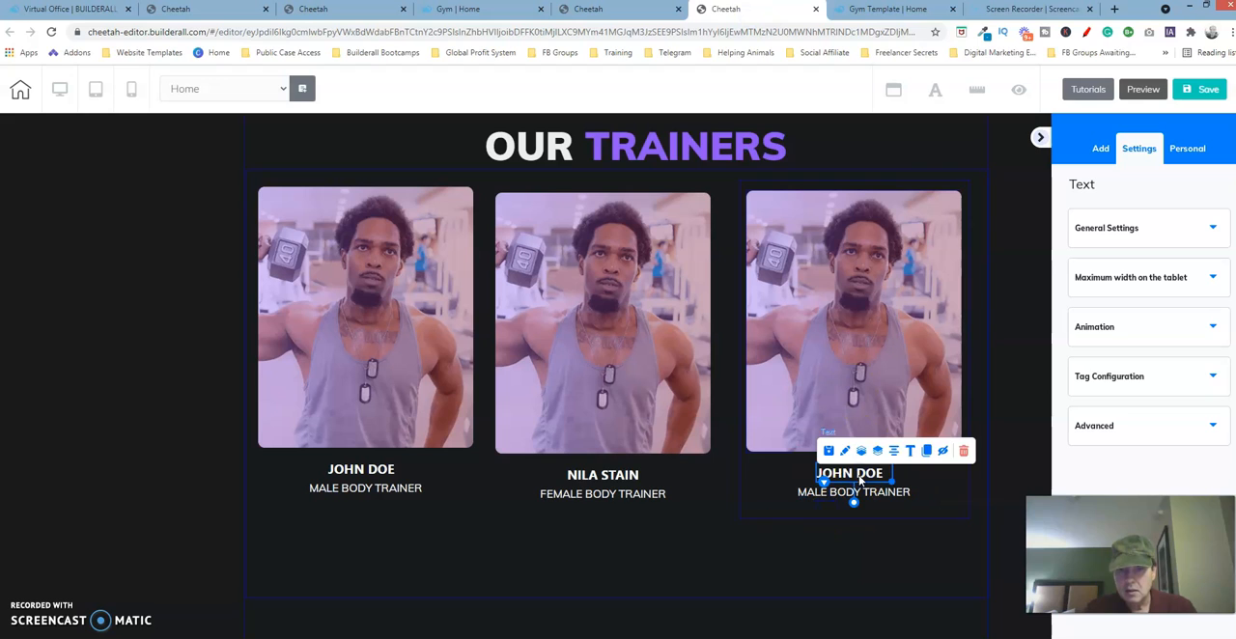
click(911, 451)
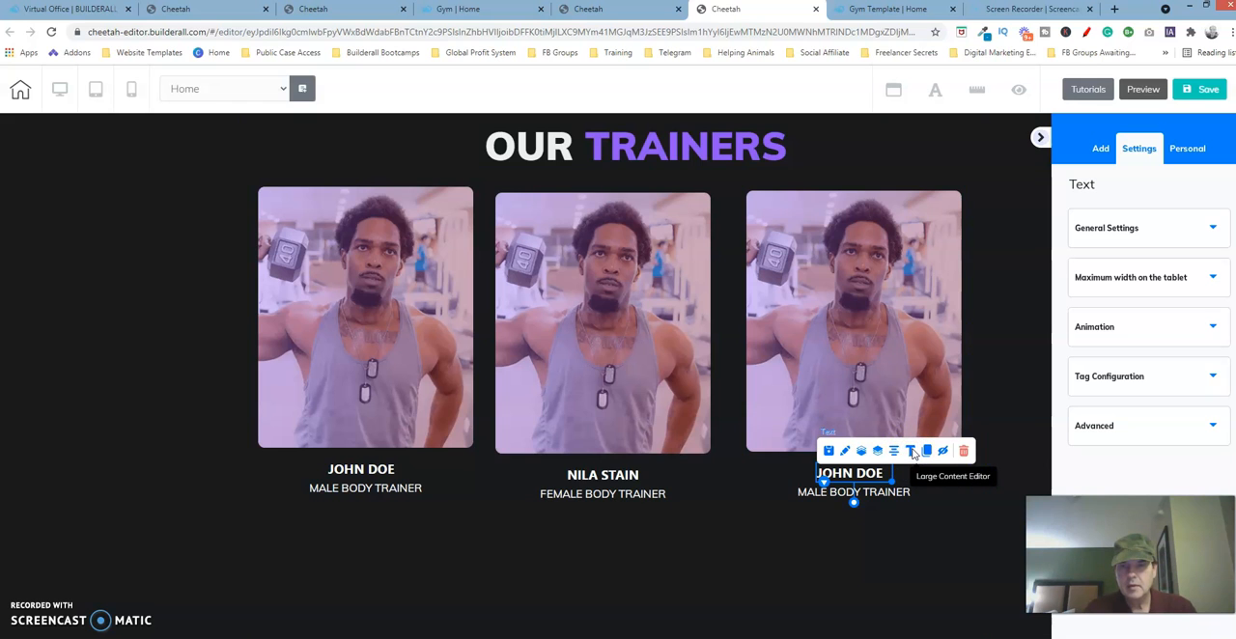
click(911, 452)
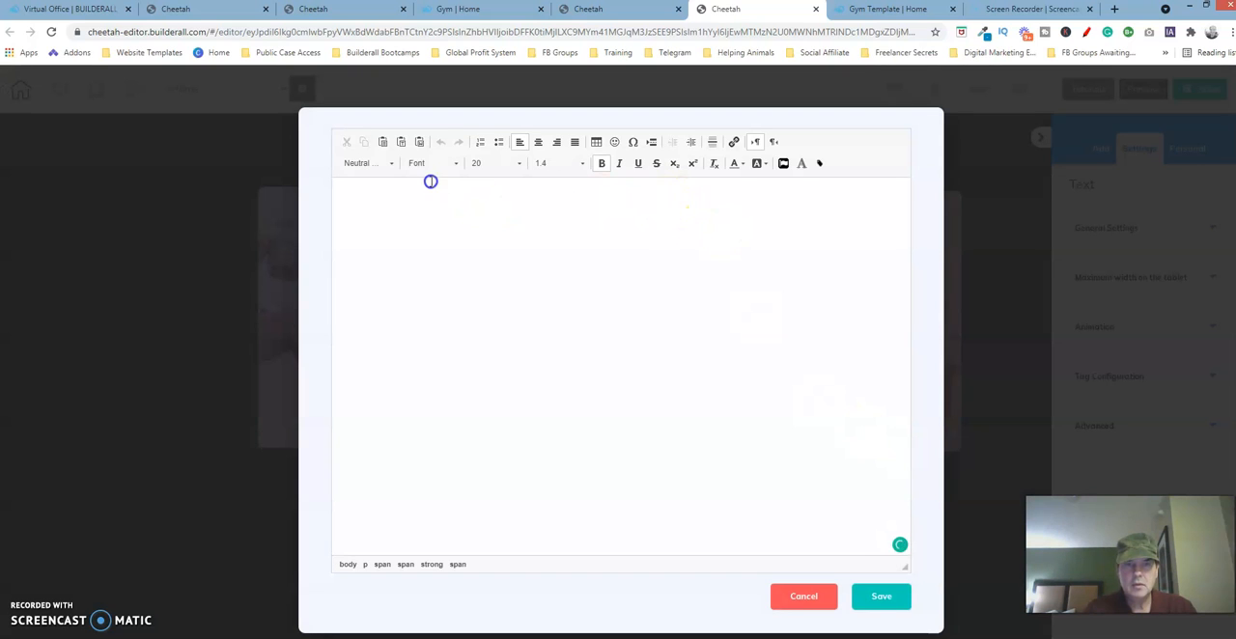
drag(430, 181, 334, 199)
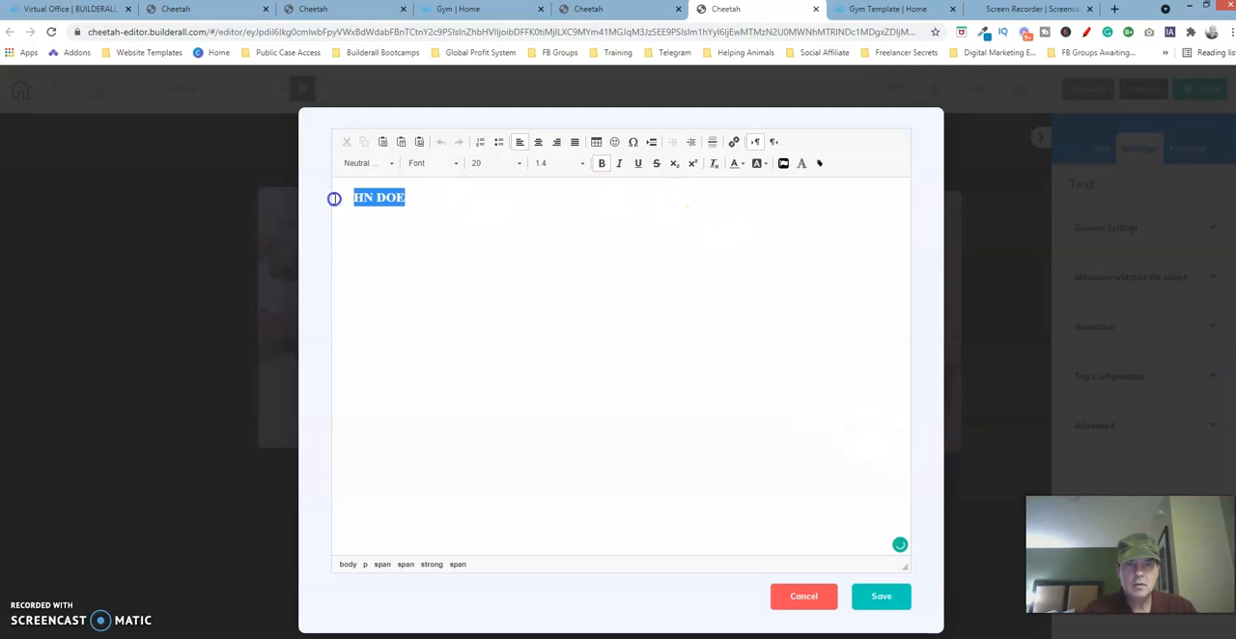
click(537, 142)
click(879, 596)
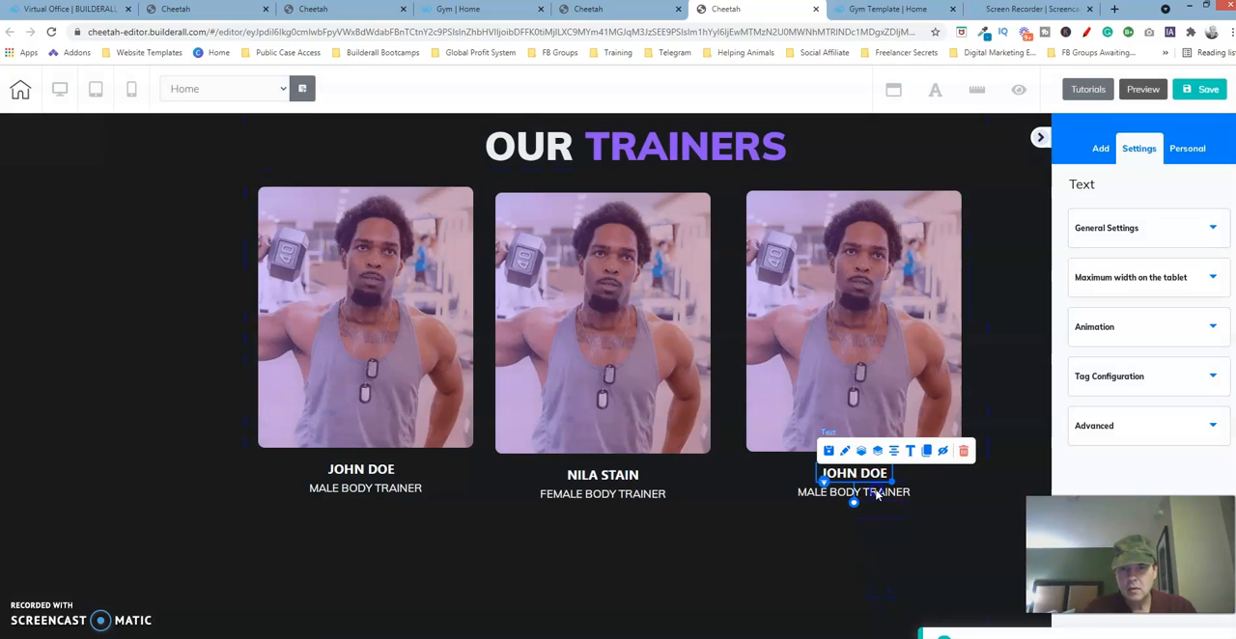
click(878, 493)
click(886, 471)
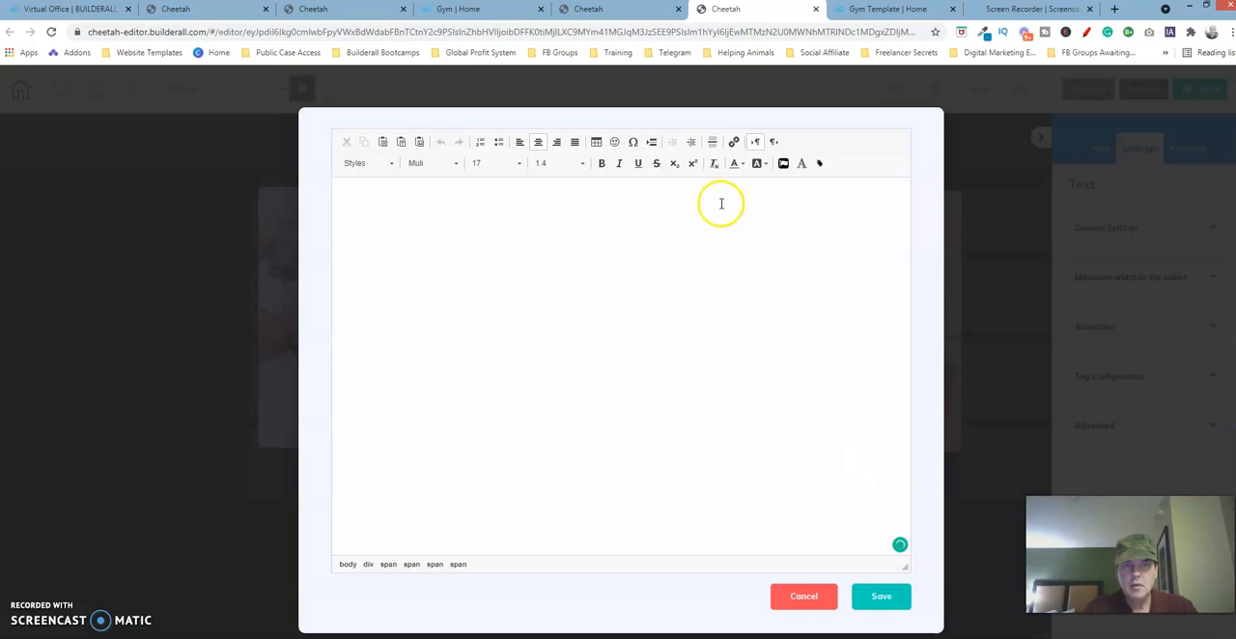
drag(756, 200, 512, 201)
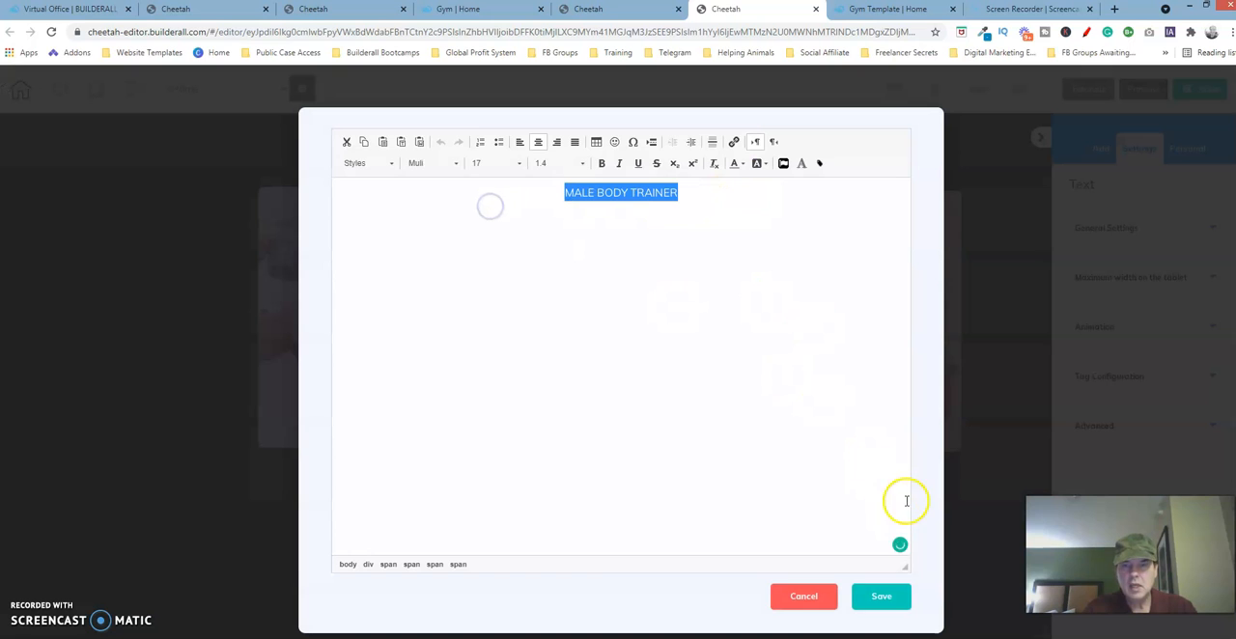
click(816, 594)
click(737, 407)
click(744, 534)
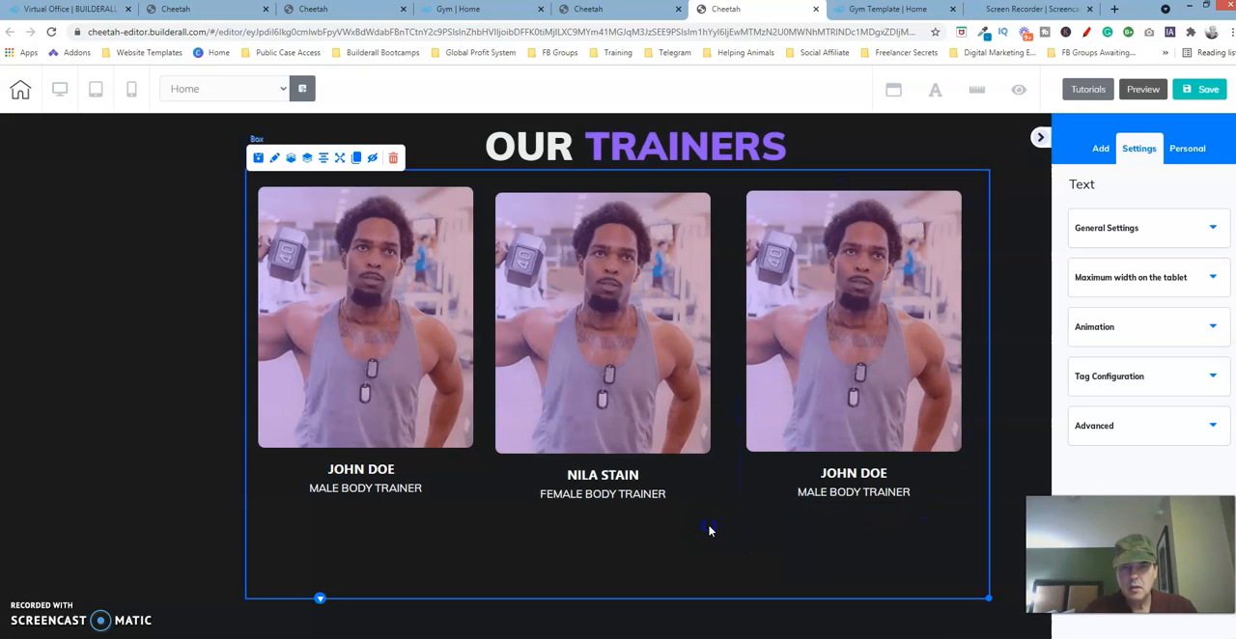
- Change the middle trainer card's image to "trainer 3" from the user files
click(636, 311)
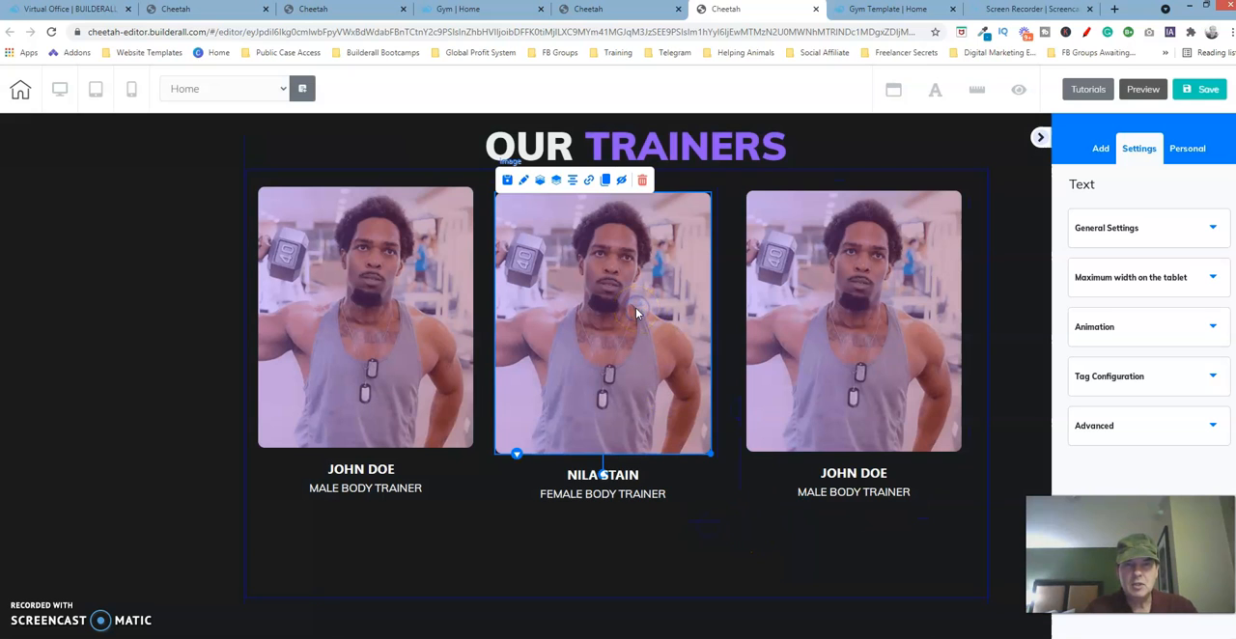
click(526, 180)
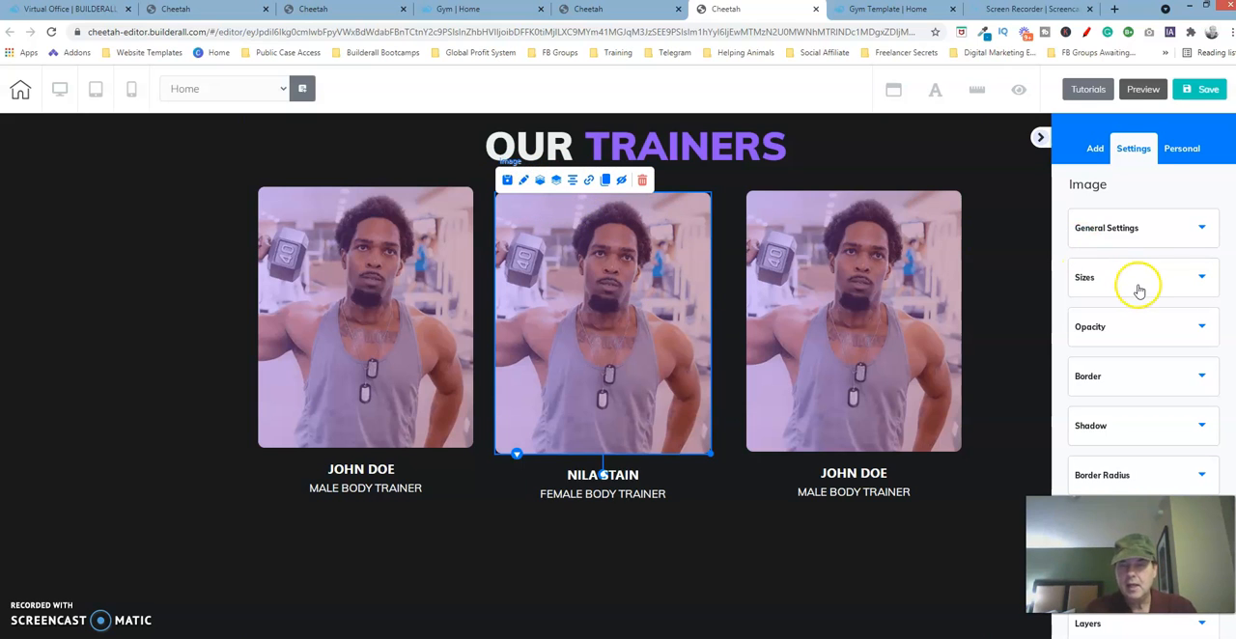
click(1174, 233)
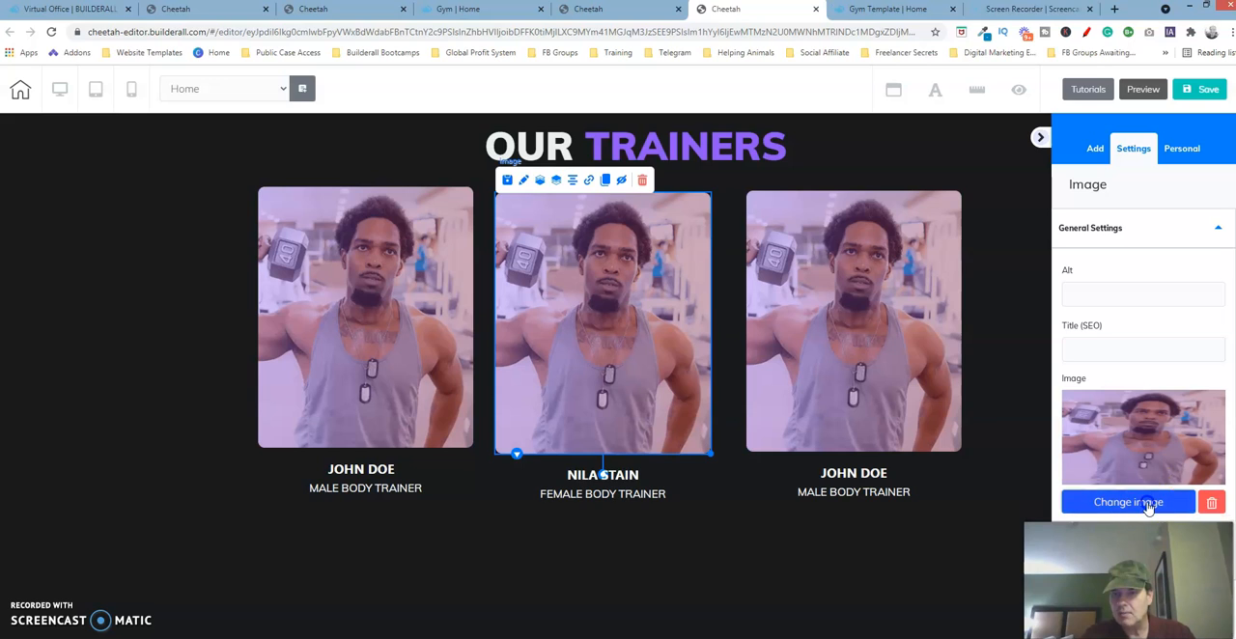
click(1149, 504)
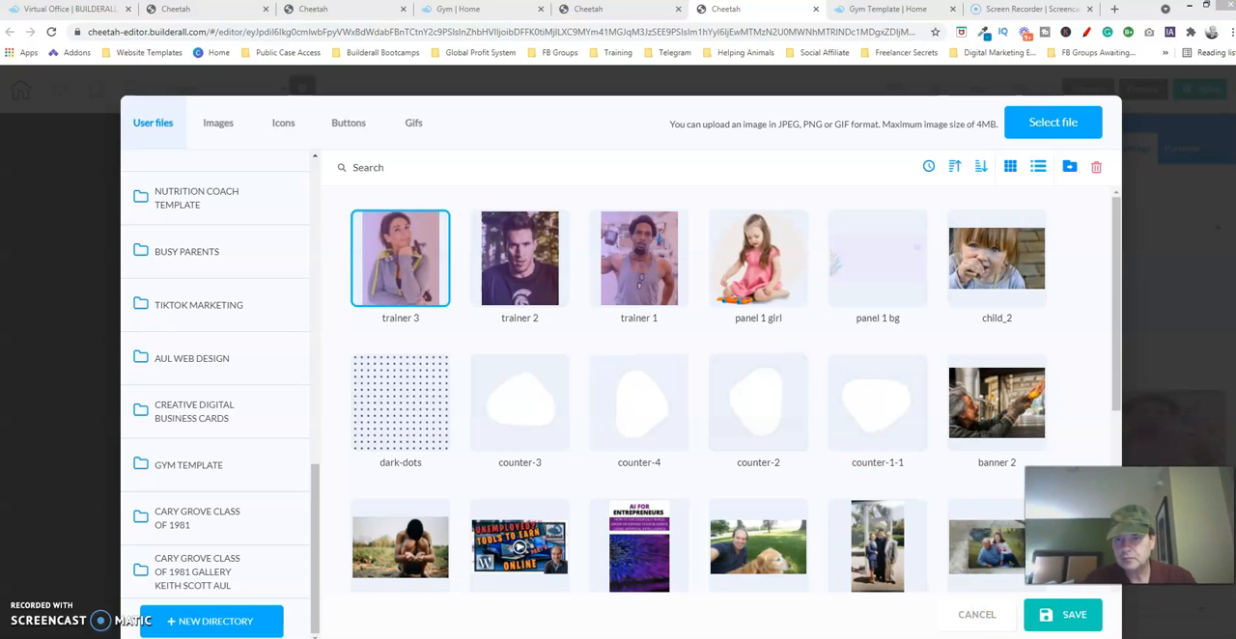
click(1073, 617)
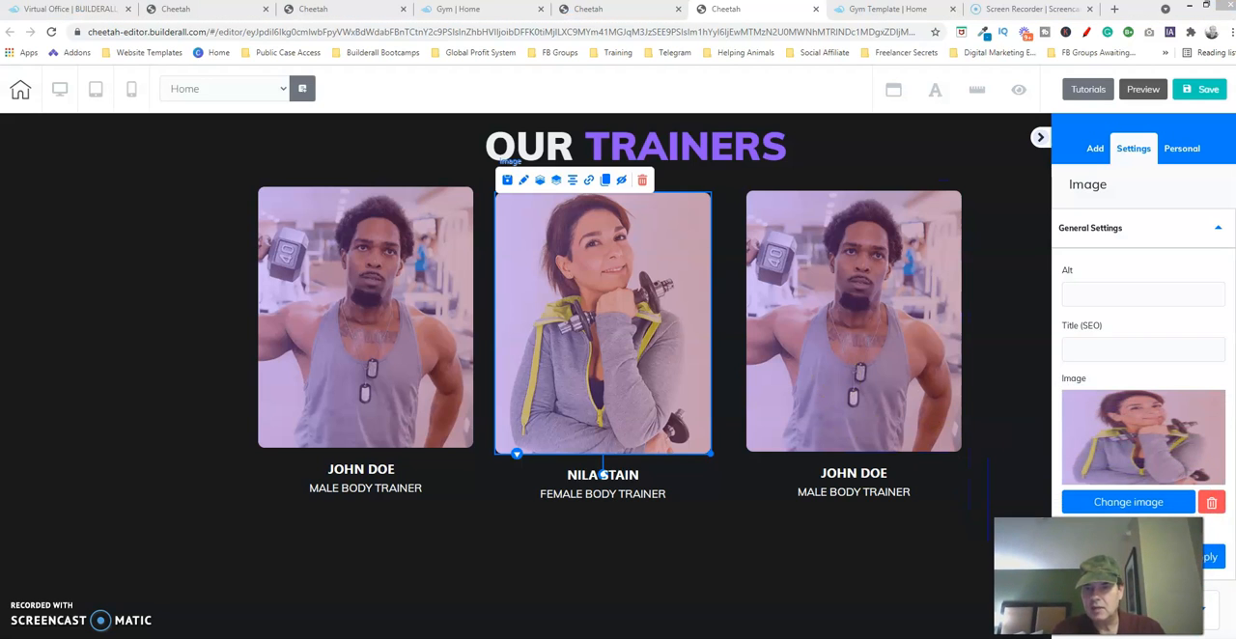
- Change the third trainer card's image to "trainer 2" from the user files, and save the page without publishing it
click(864, 258)
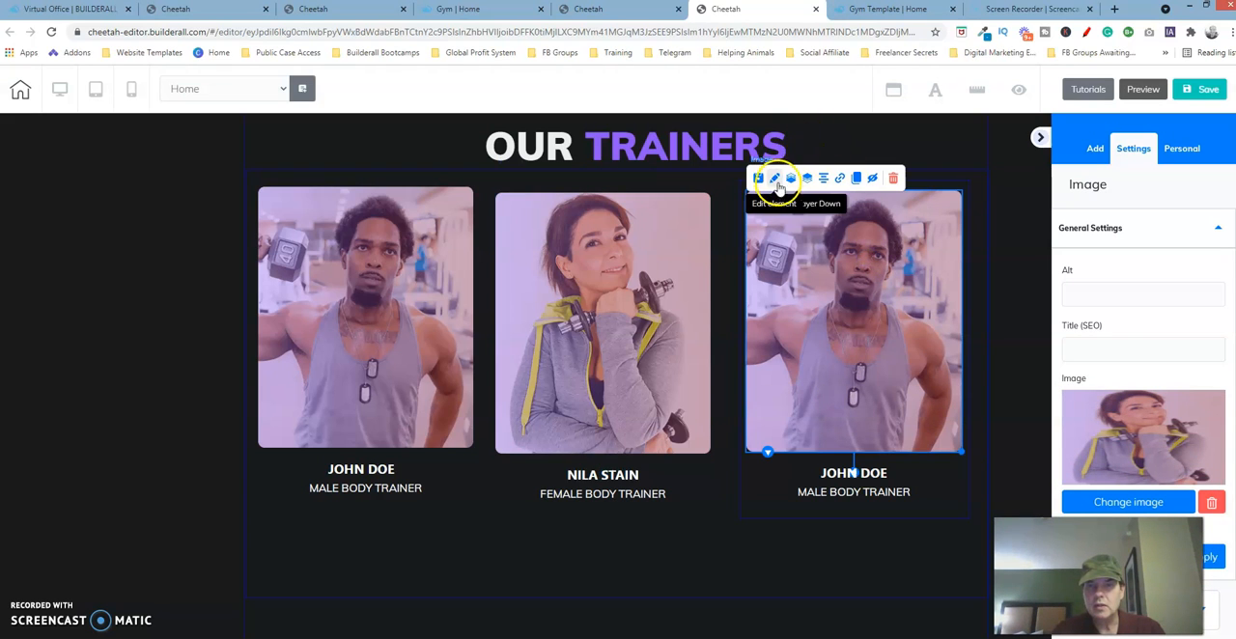
click(1125, 503)
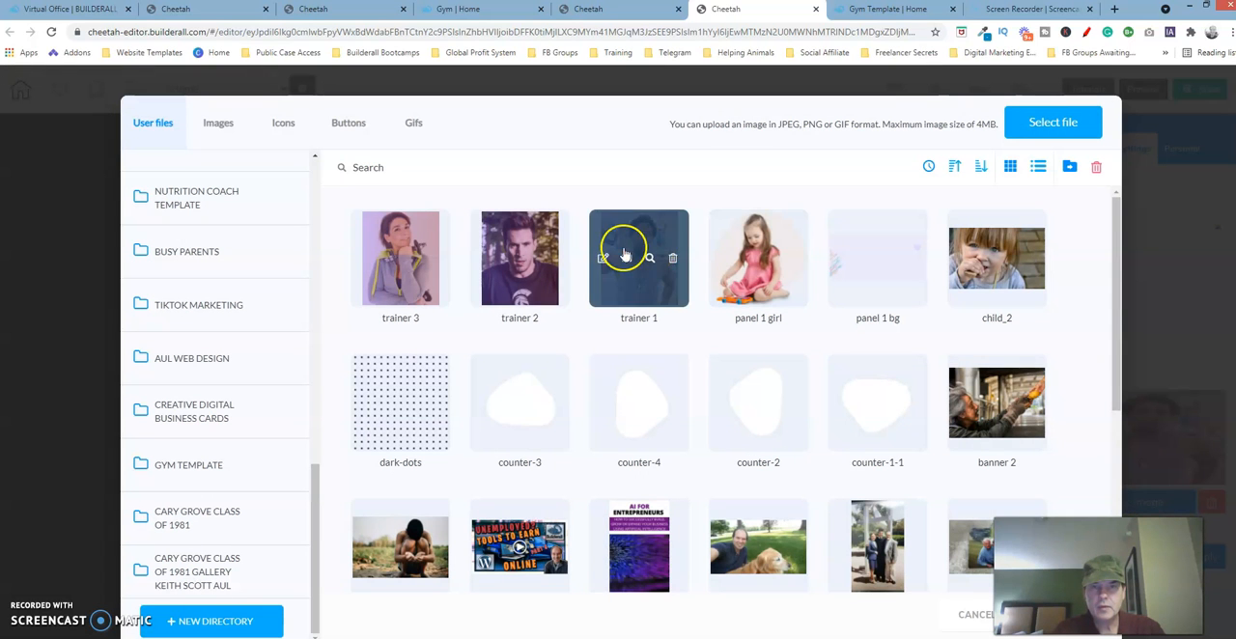
click(565, 300)
click(1062, 618)
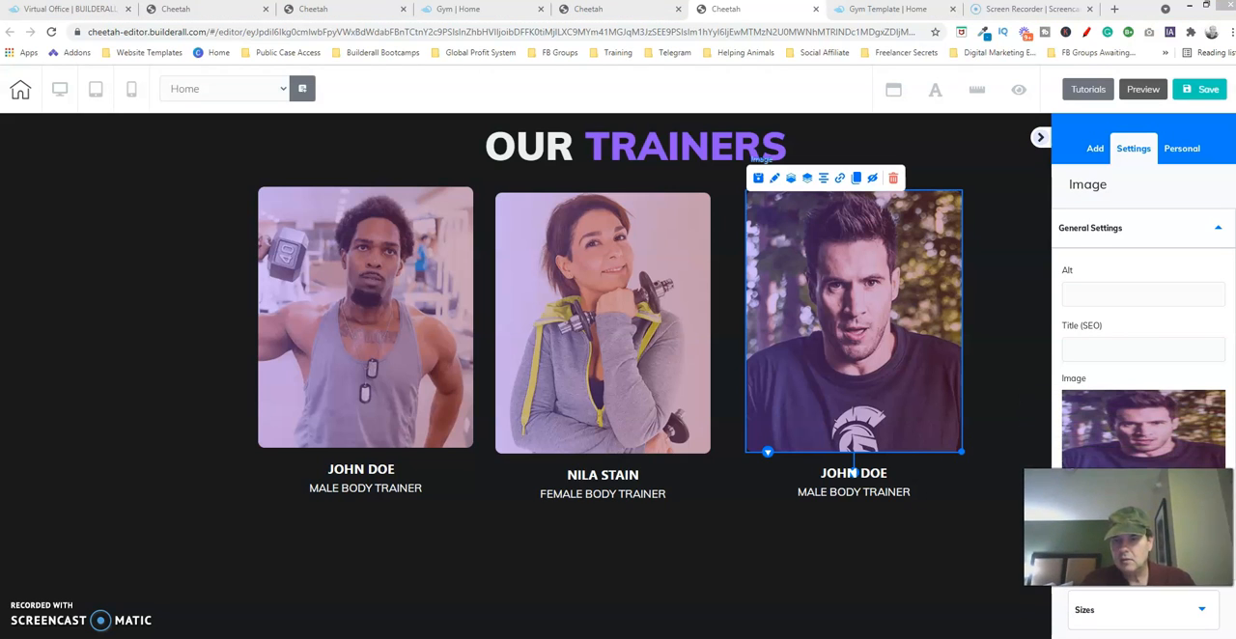
click(1195, 90)
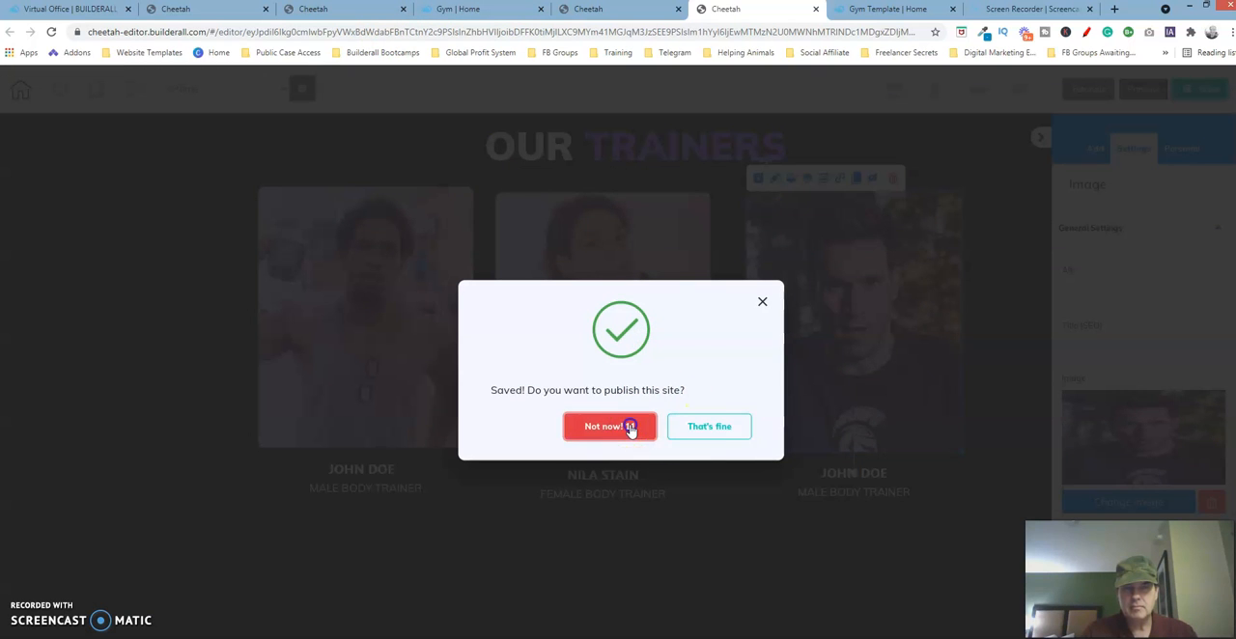
click(631, 429)
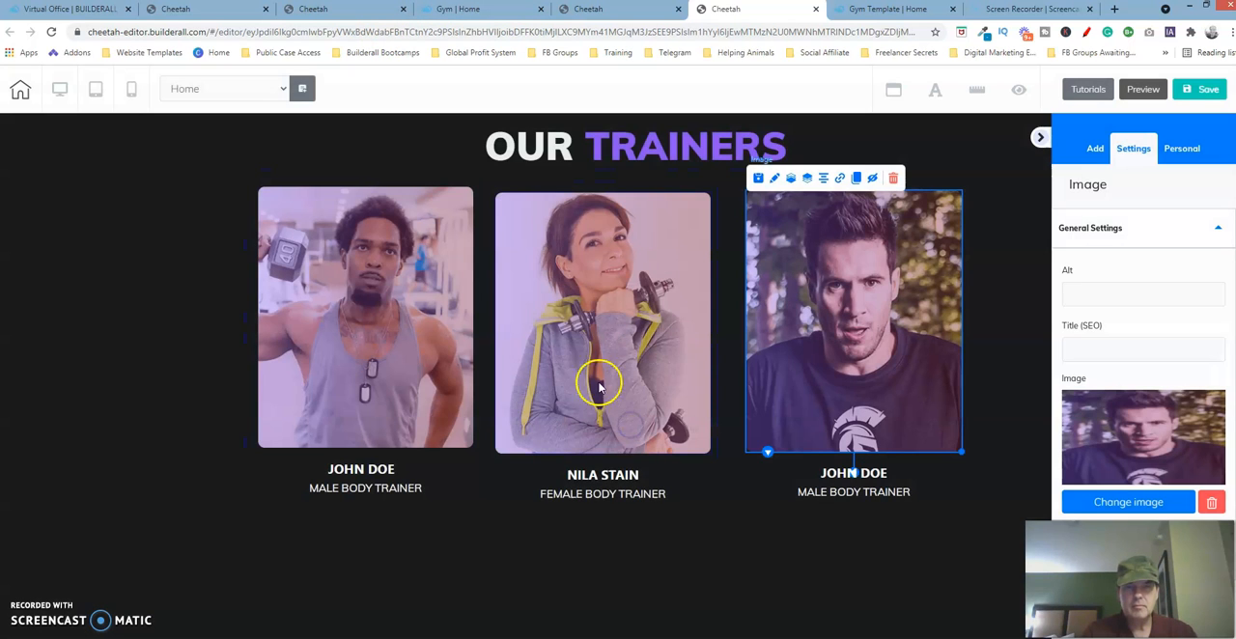
- Check the Our Trainers section in the original template, and center the box holding the heading and tagline on the new page
click(369, 11)
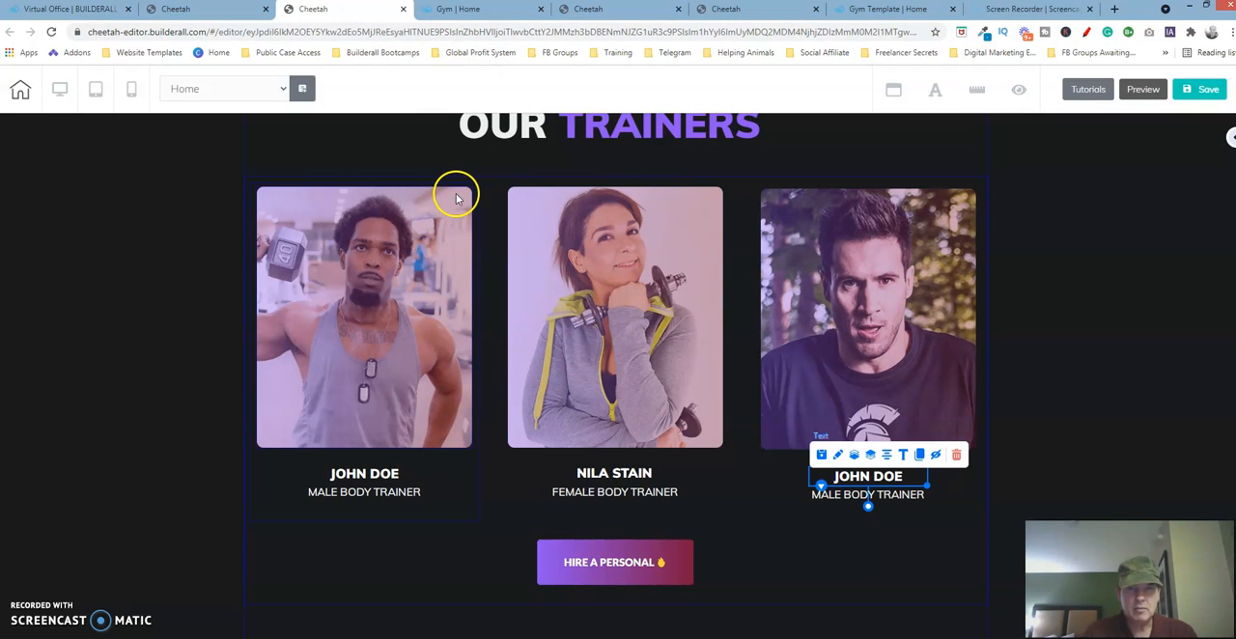
click(947, 259)
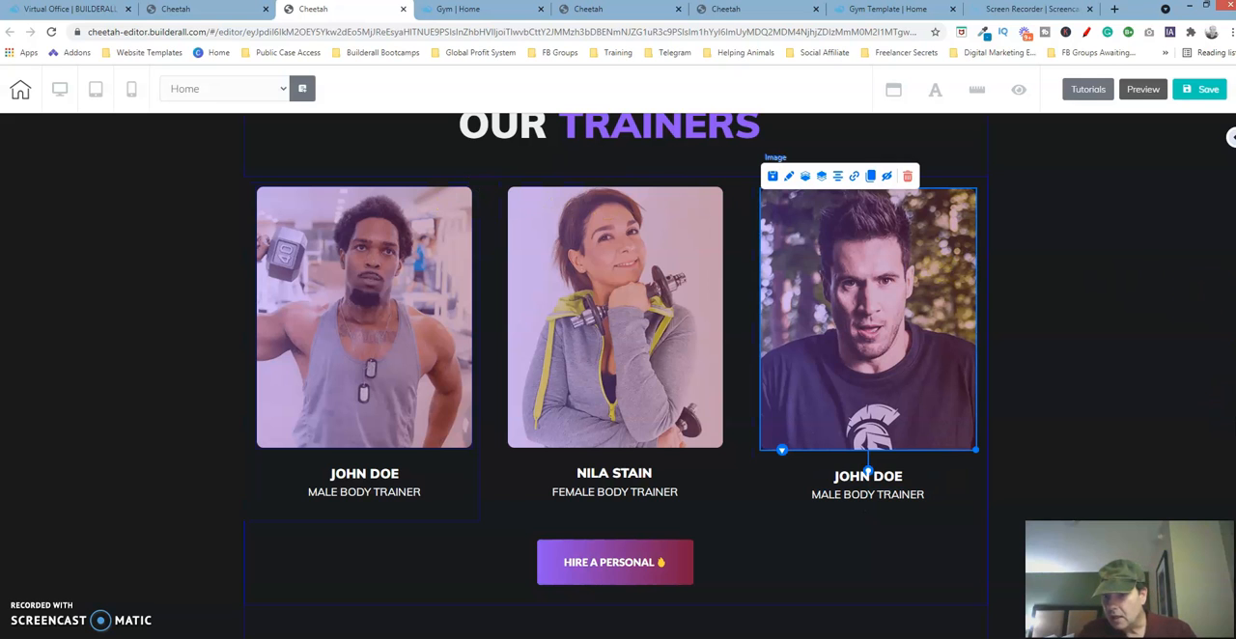
scroll(618, 377, up, 2)
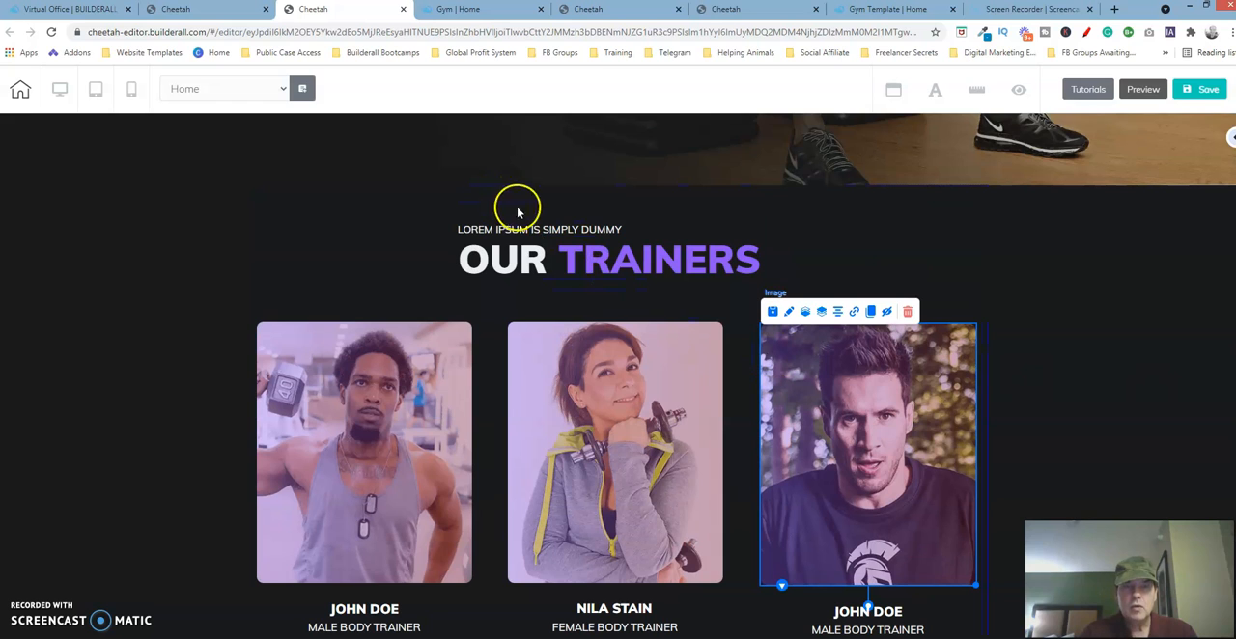
click(758, 12)
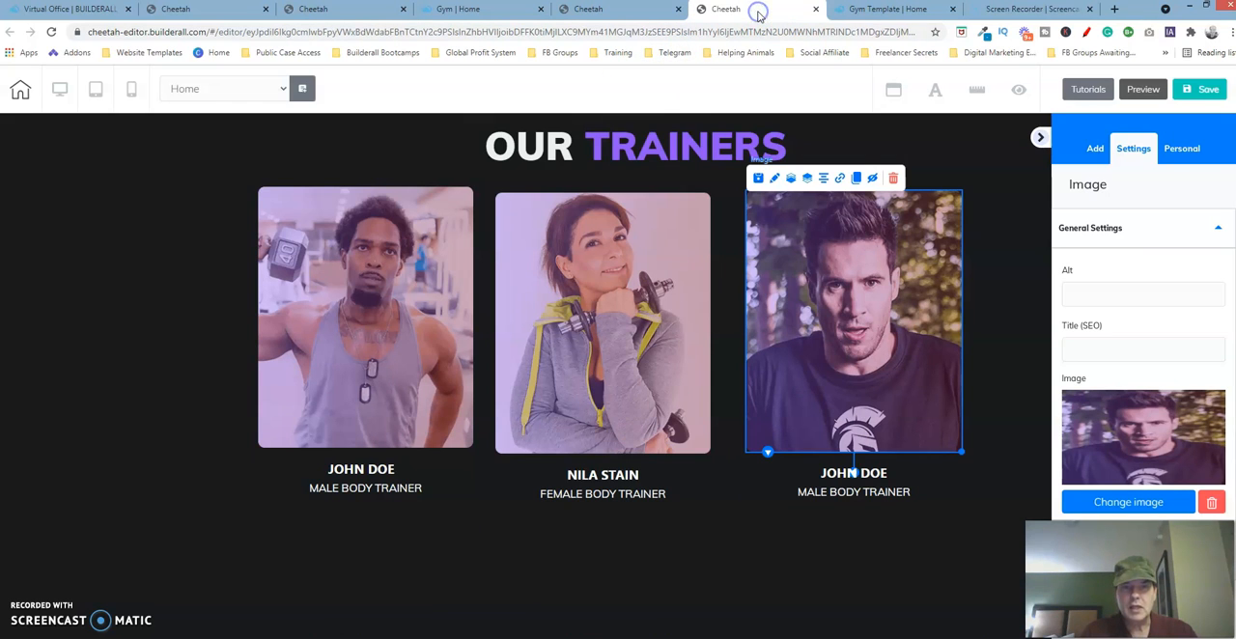
click(1039, 137)
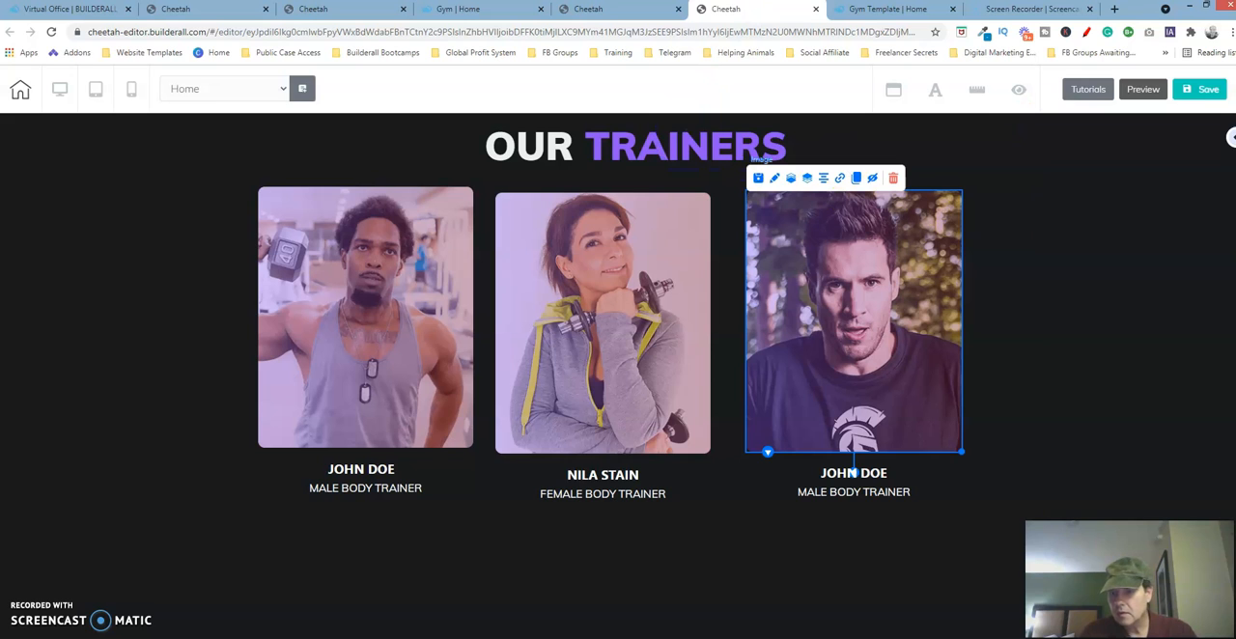
scroll(618, 376, up, 2)
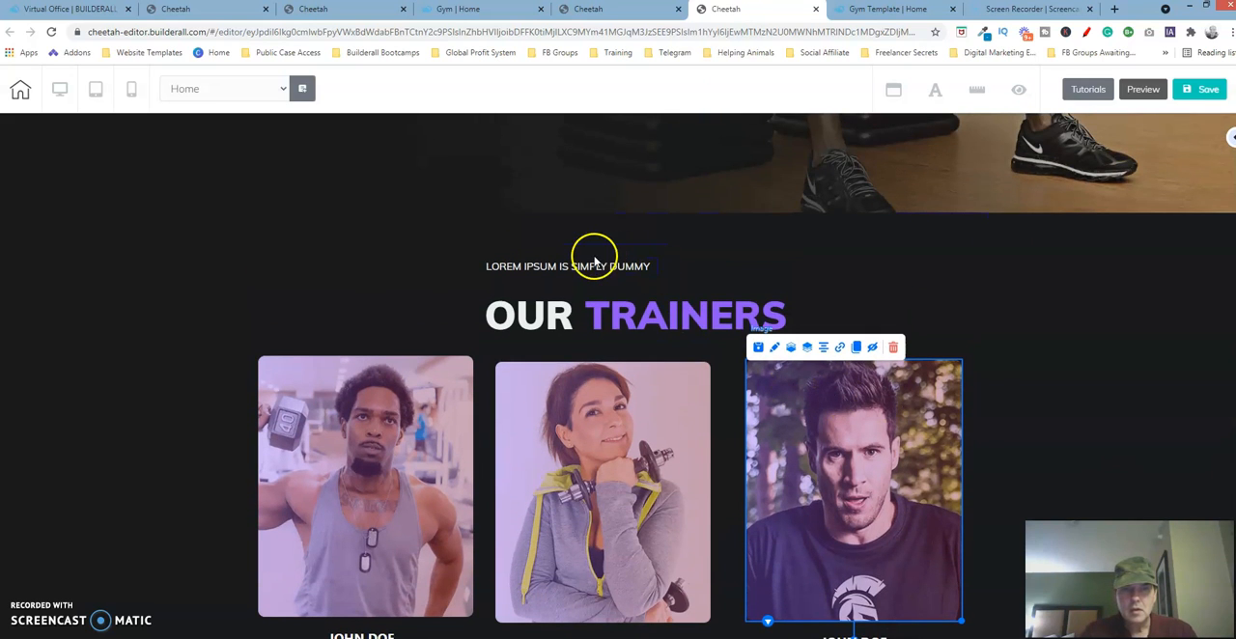
click(586, 270)
click(781, 268)
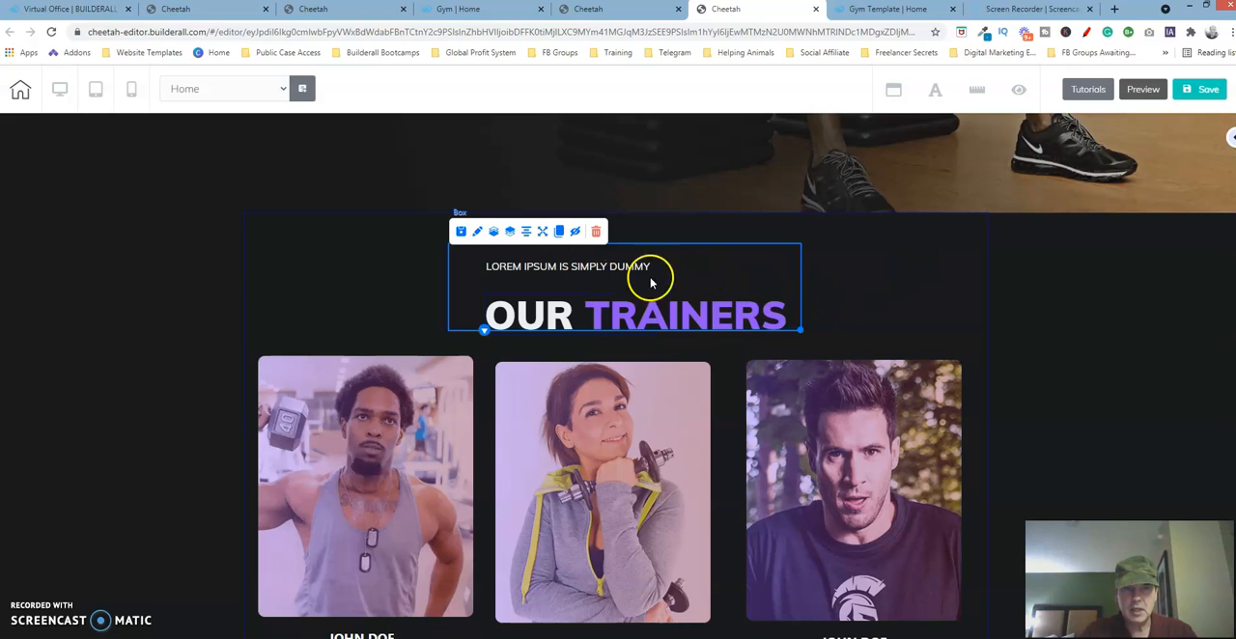
click(526, 232)
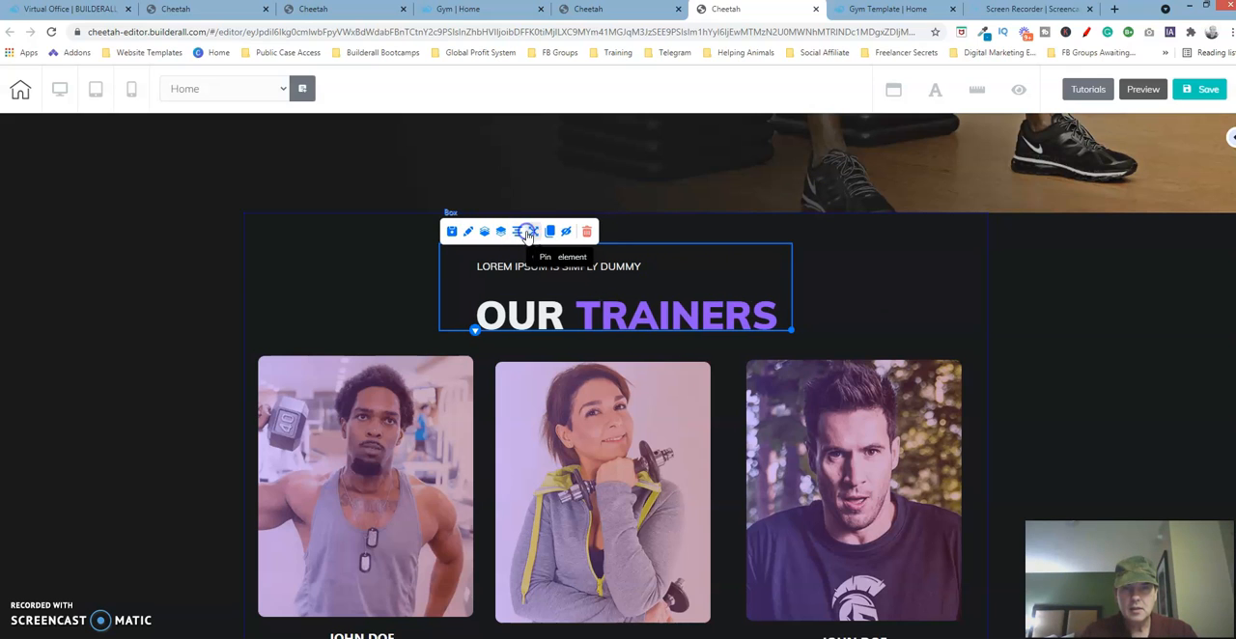
- Center the tagline in the heading box, and widen the Our Trainers text to fit one line, moved slightly up and centered
click(614, 275)
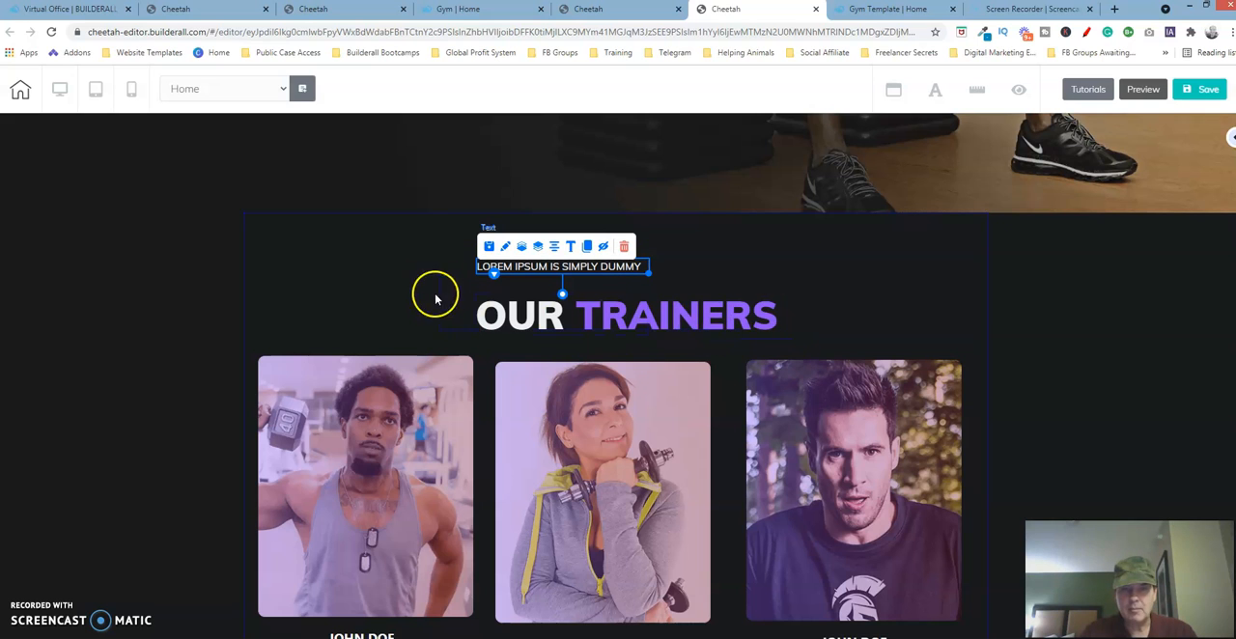
click(555, 249)
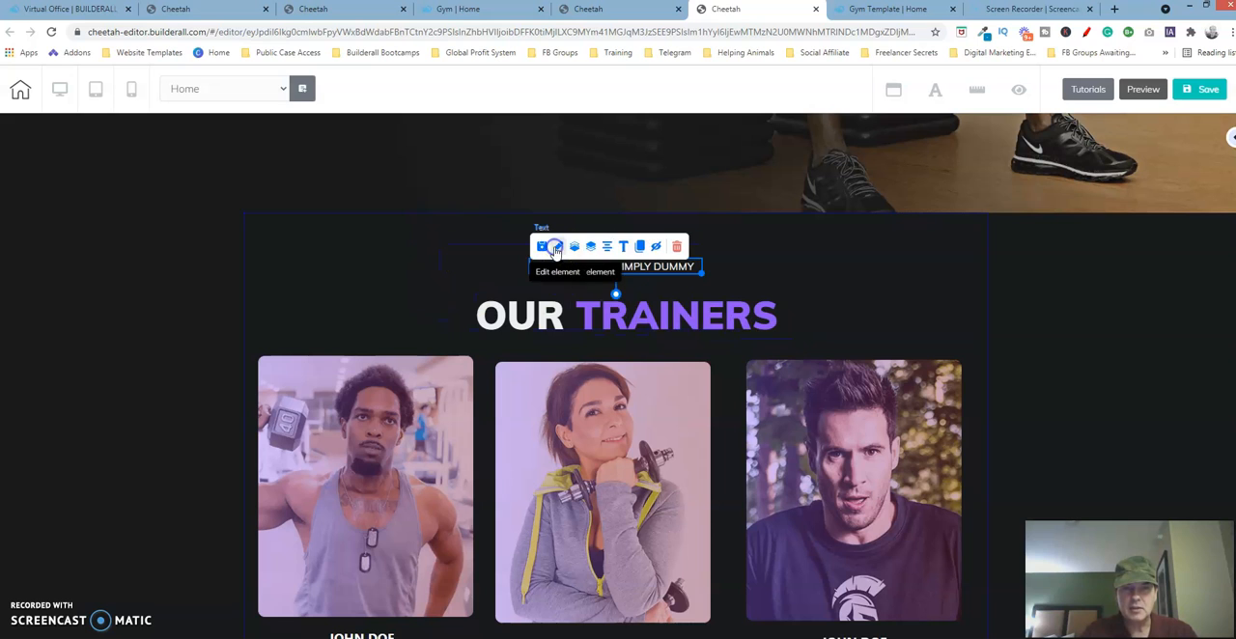
click(642, 319)
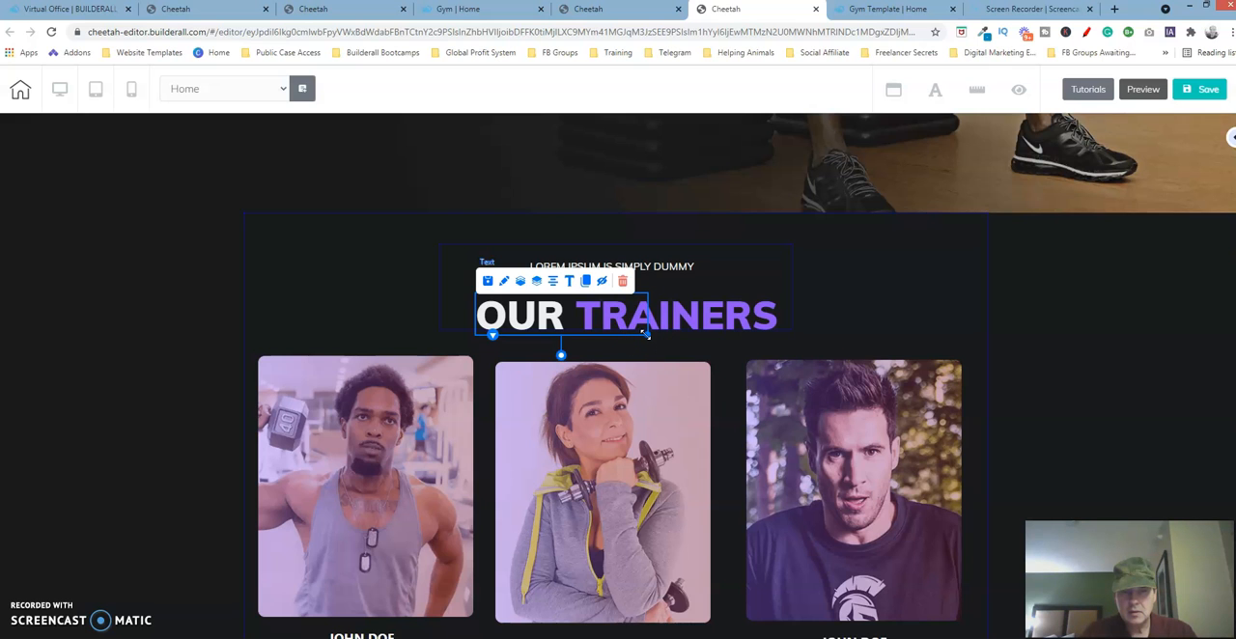
click(629, 307)
drag(630, 314, 758, 331)
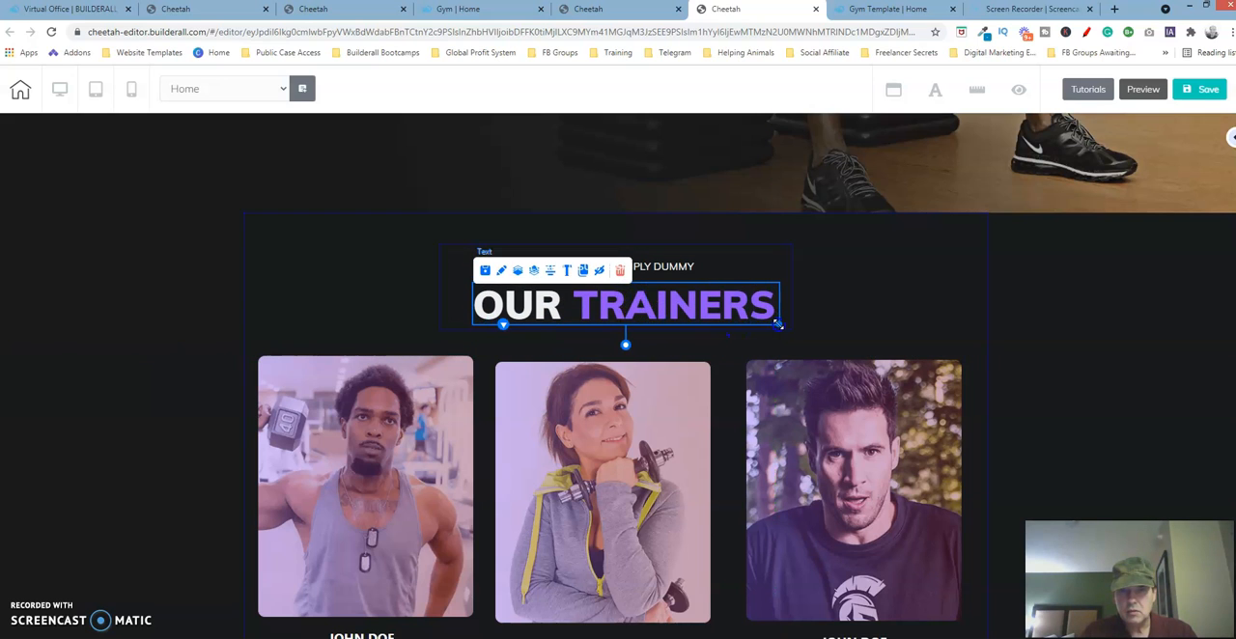
click(552, 273)
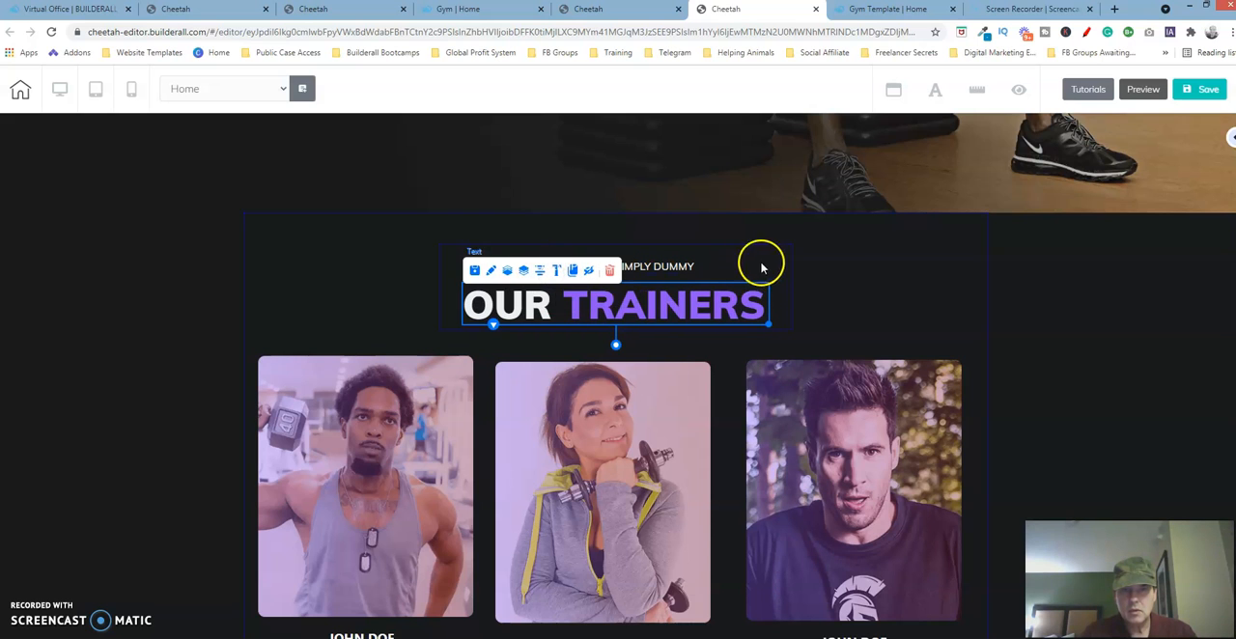
click(839, 278)
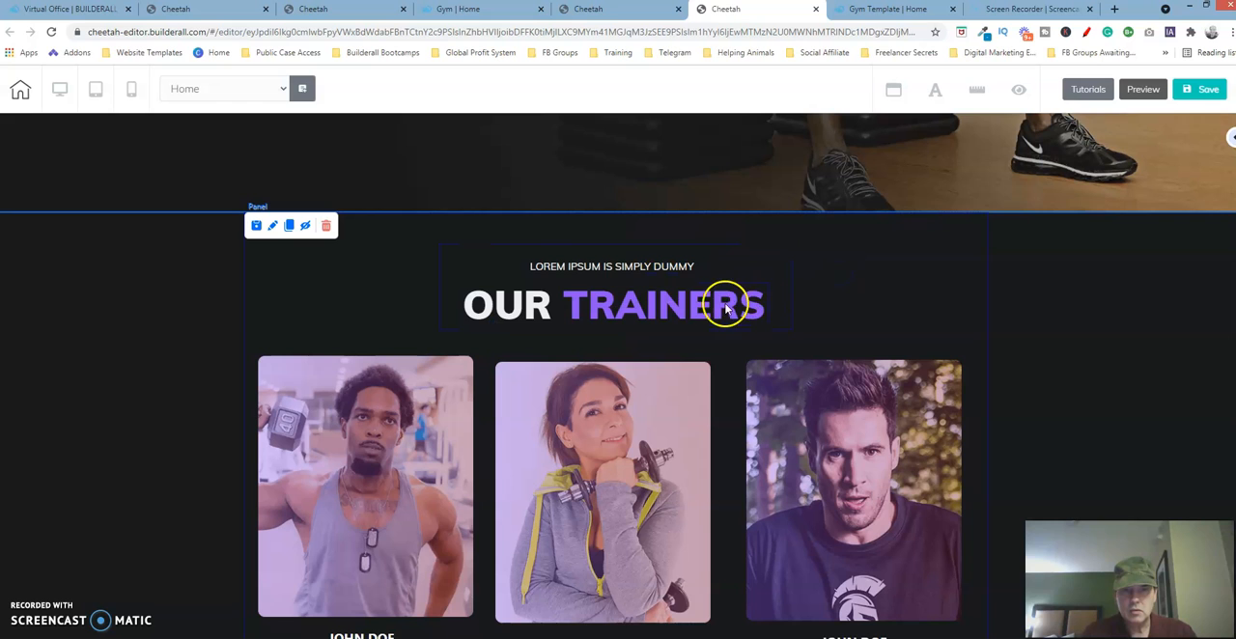
click(375, 19)
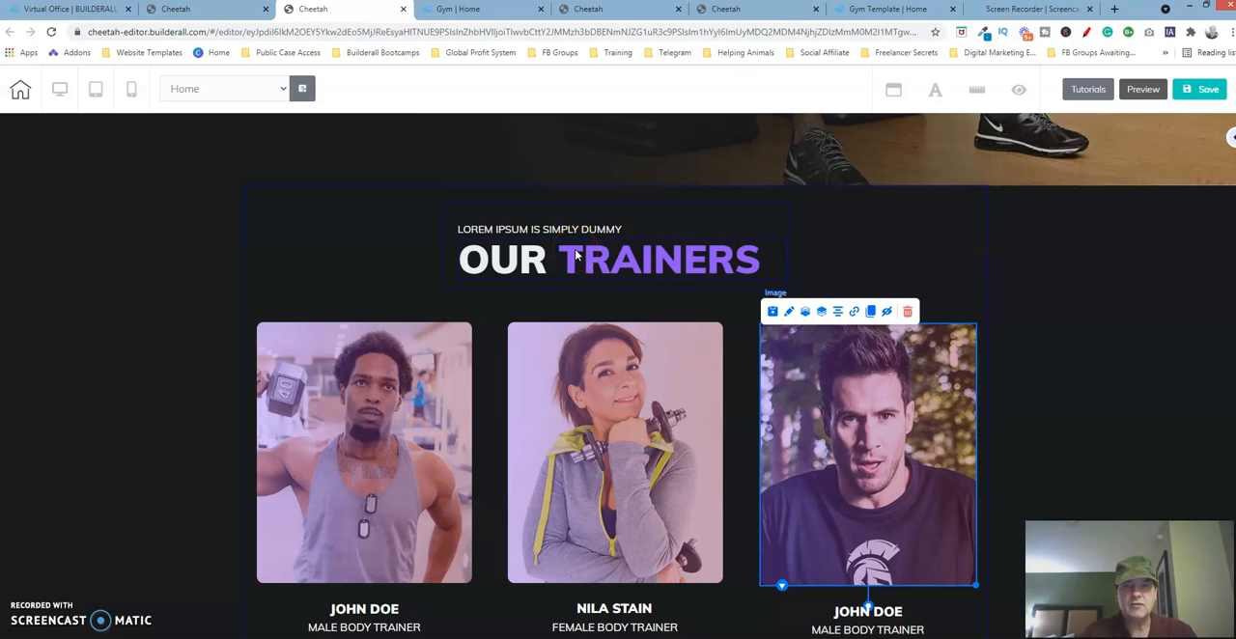
click(734, 10)
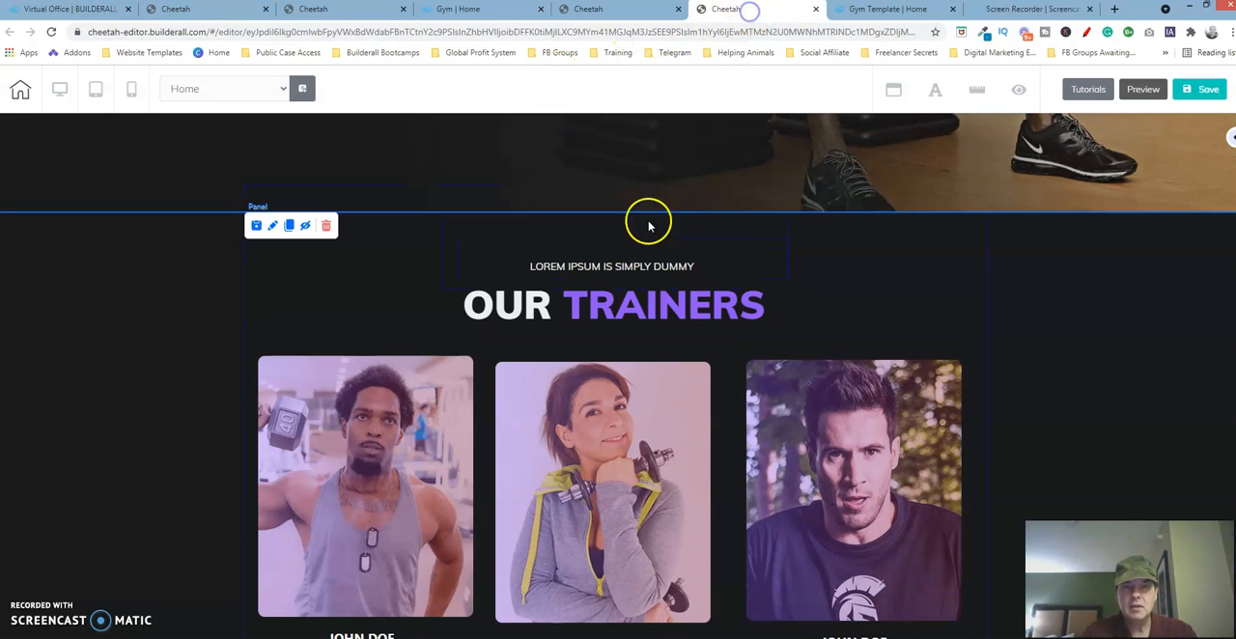
click(614, 272)
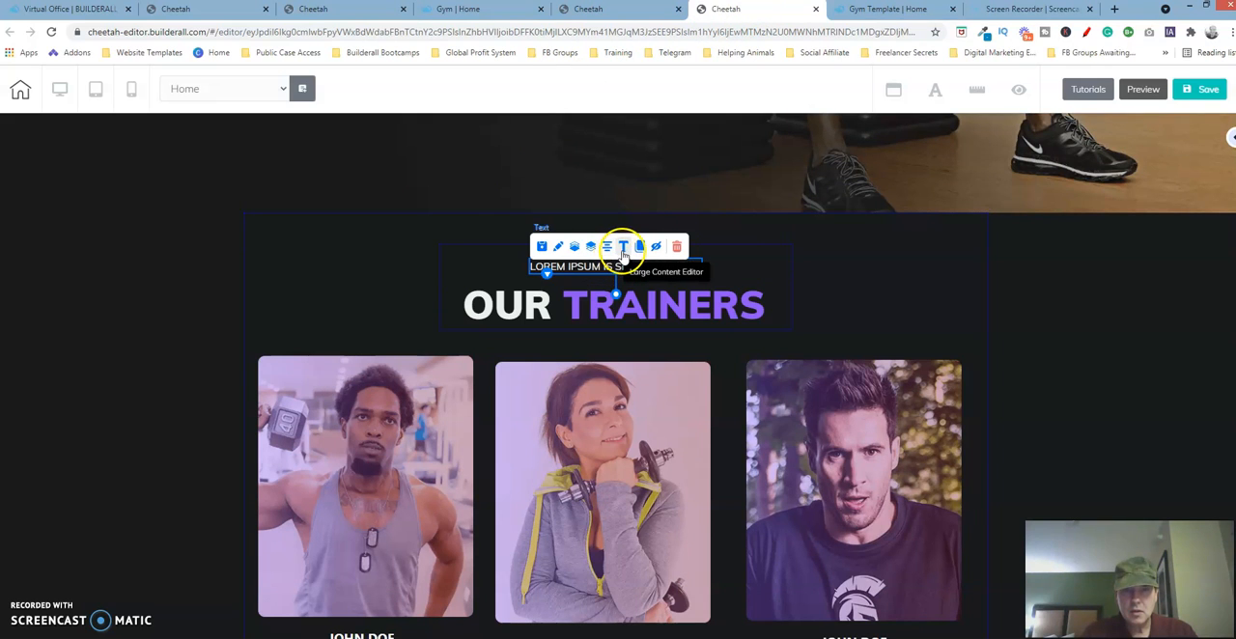
click(624, 249)
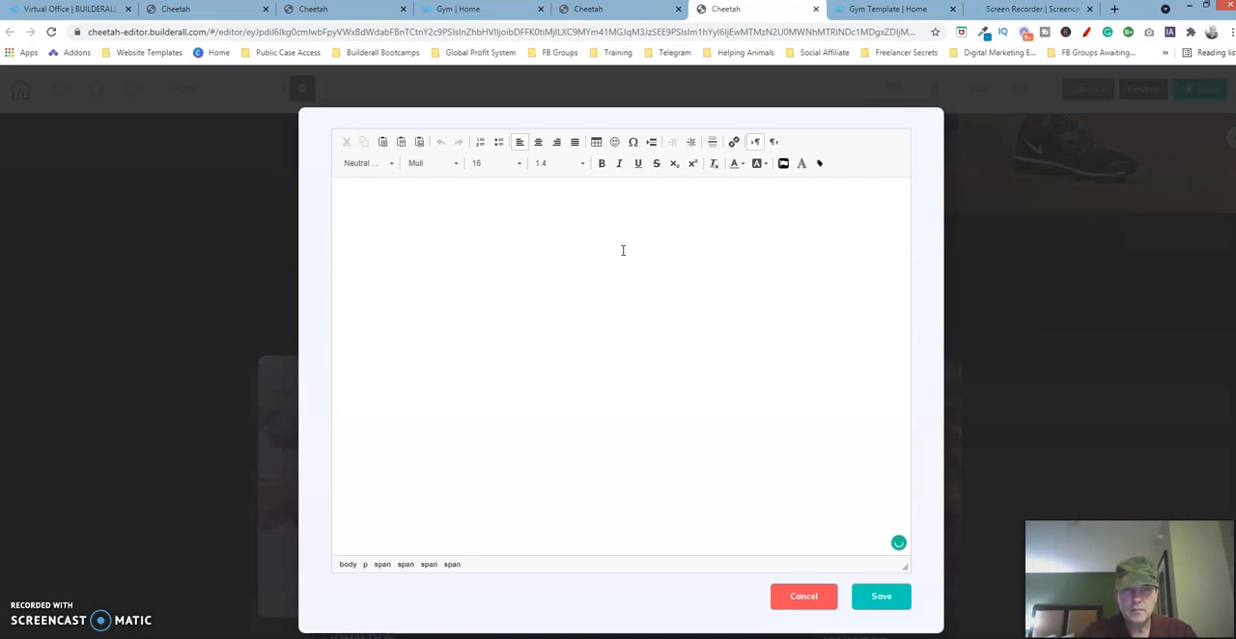
drag(512, 199, 297, 207)
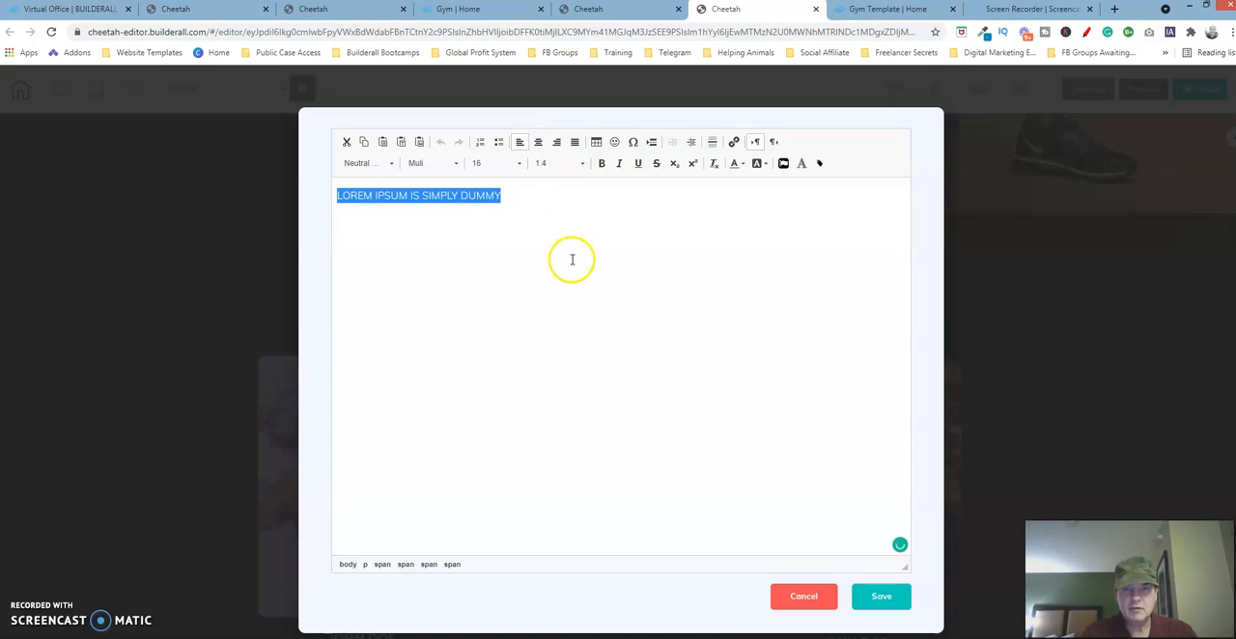
click(809, 597)
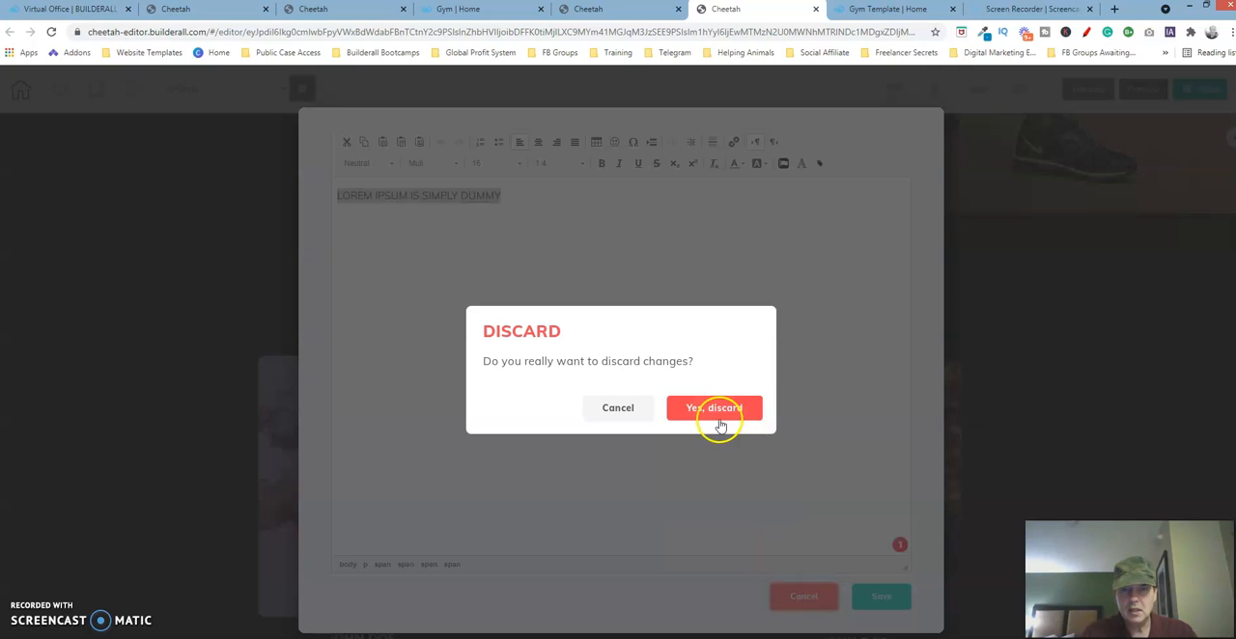
click(714, 410)
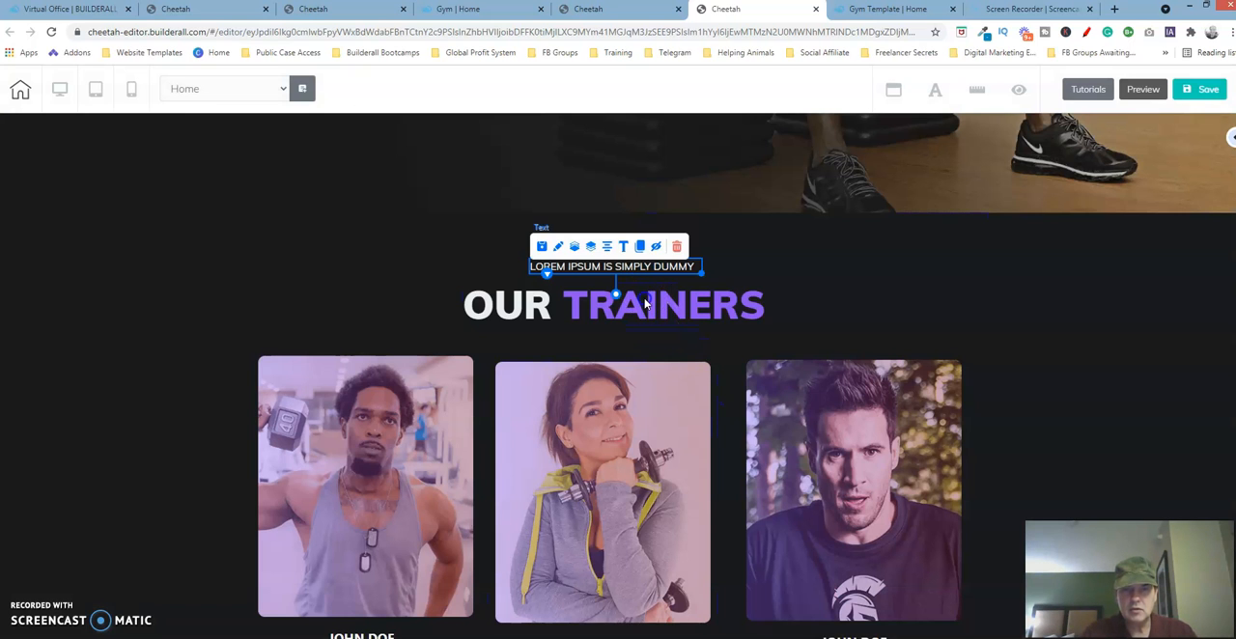
click(648, 299)
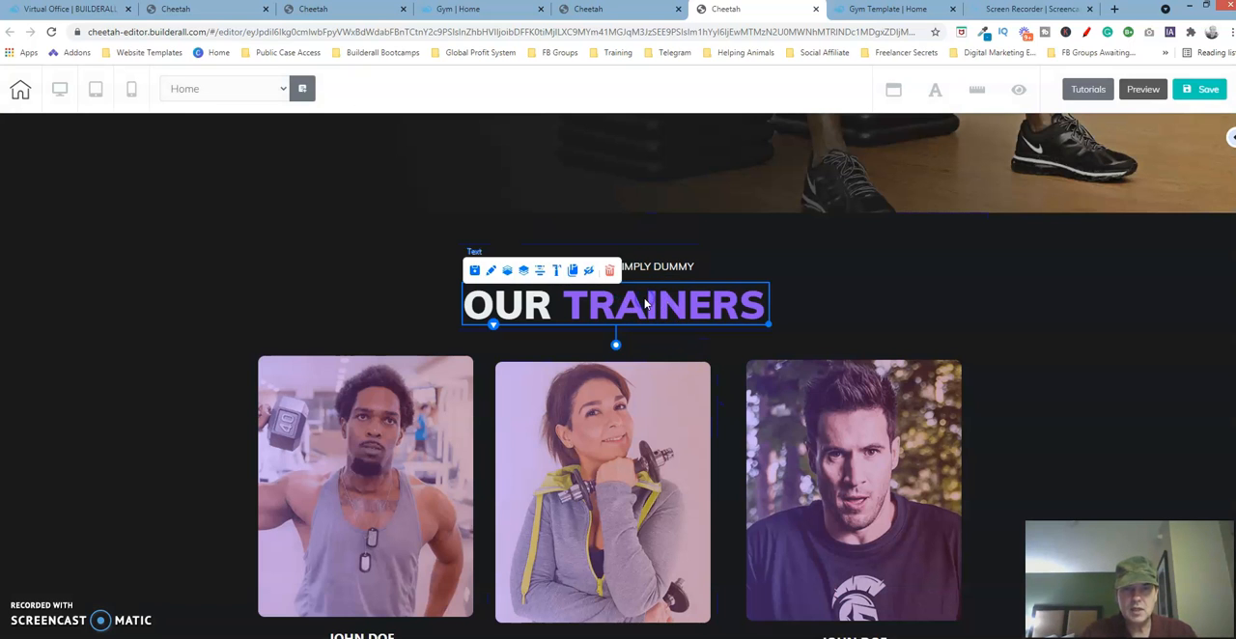
click(557, 272)
drag(701, 215, 340, 213)
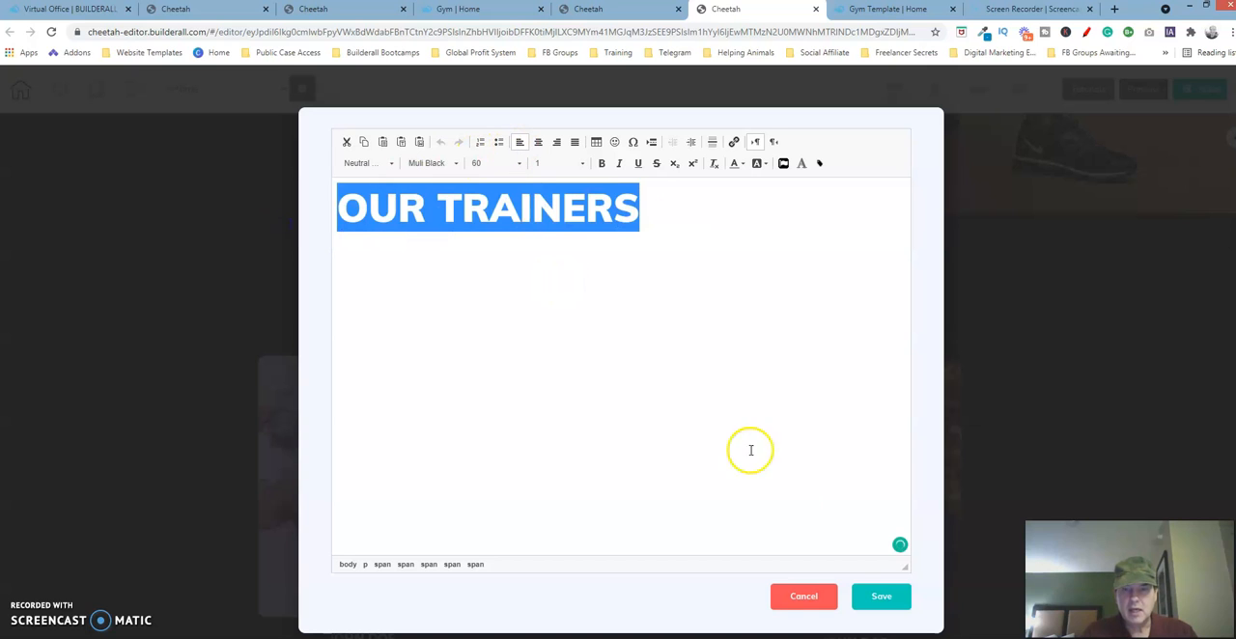
click(803, 595)
click(732, 408)
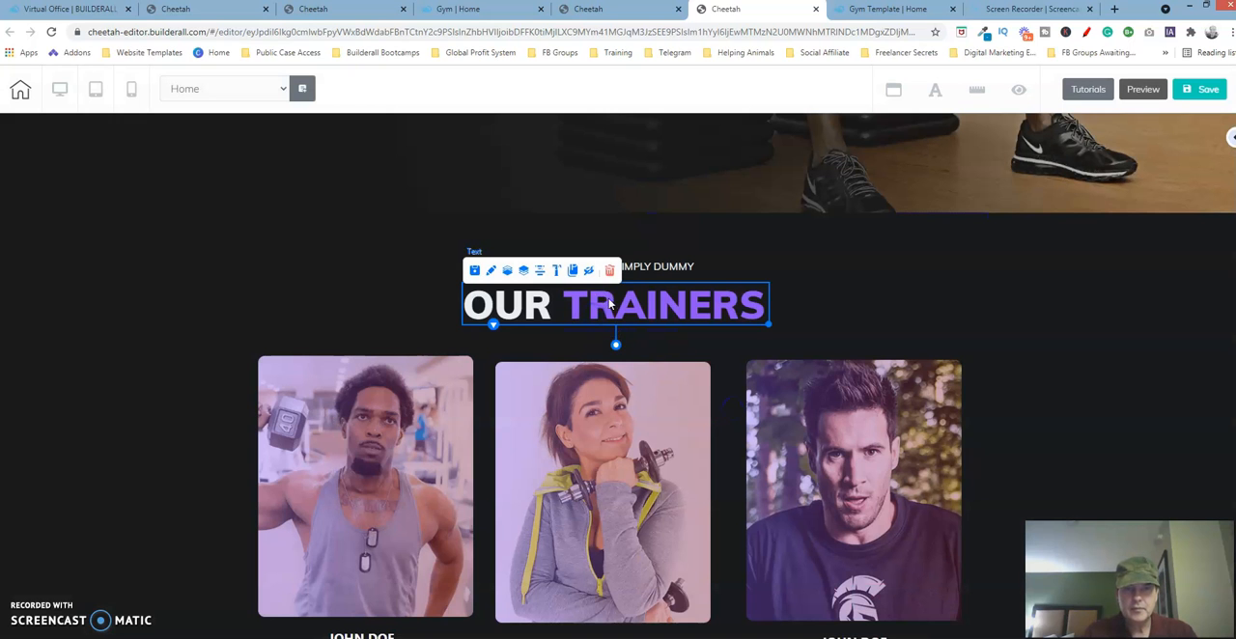
- Check the heading's alignment in the original template, then move the Our Trainers text slightly left and up and widen its text box
click(668, 267)
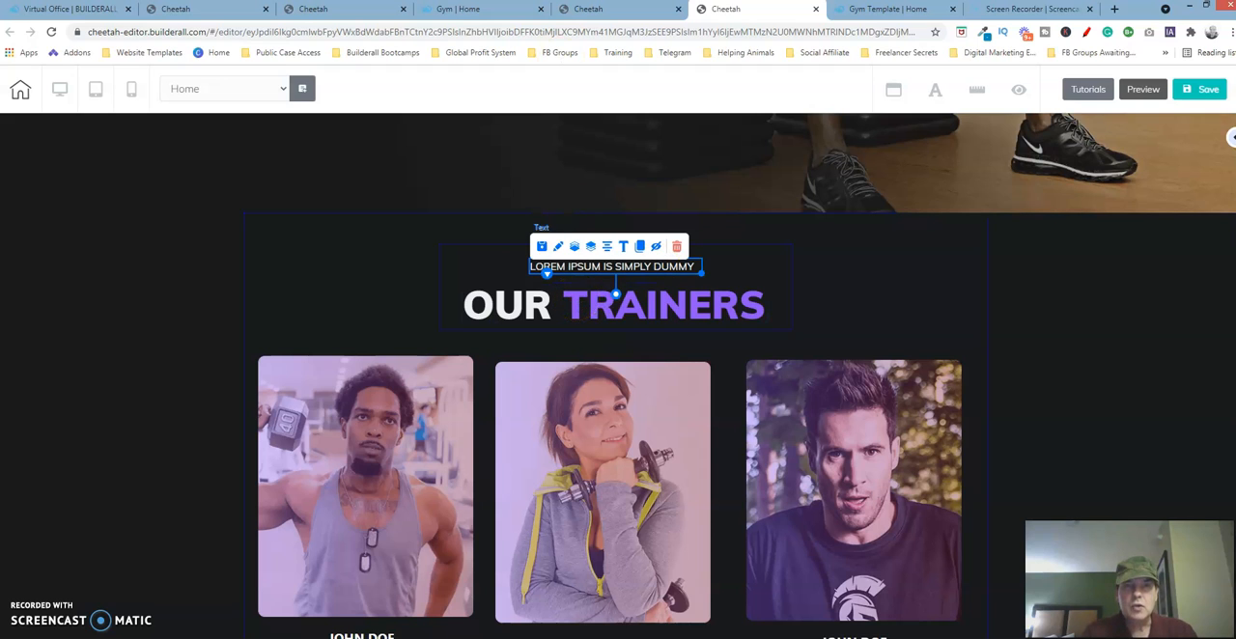
click(338, 11)
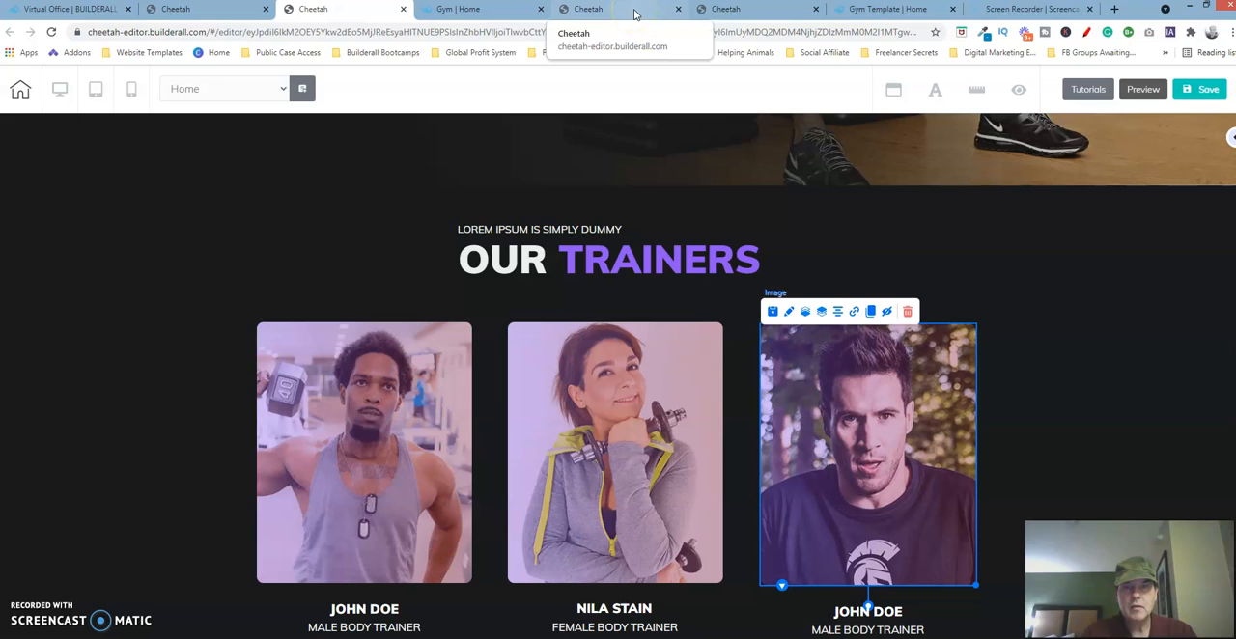
click(743, 10)
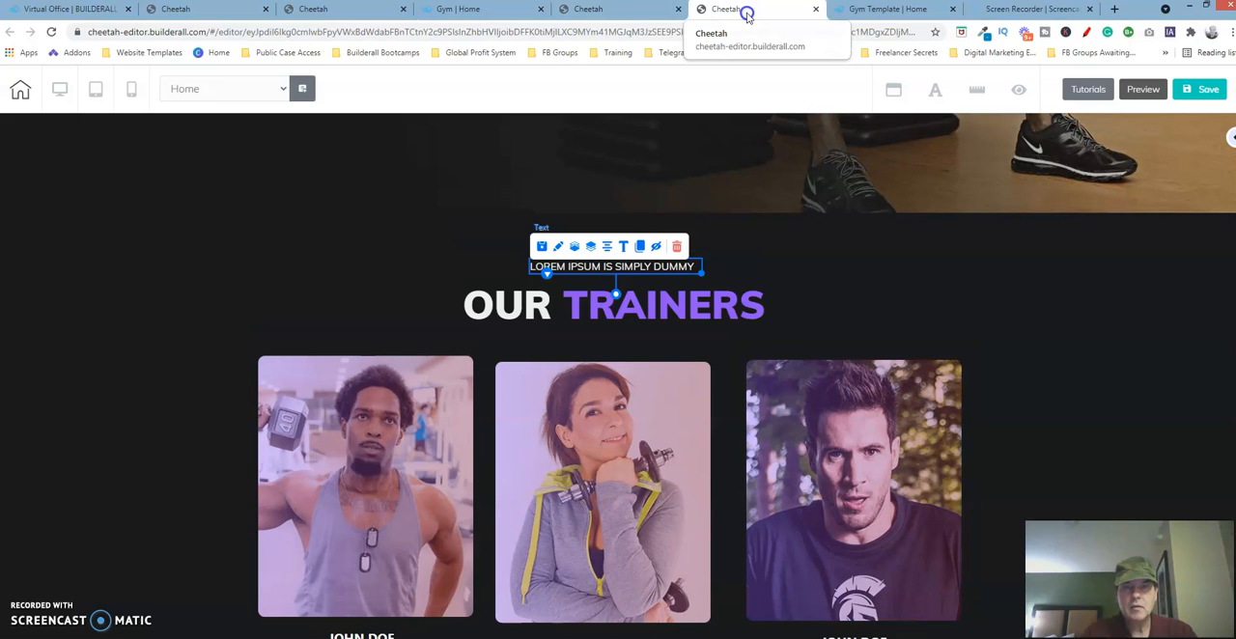
click(625, 311)
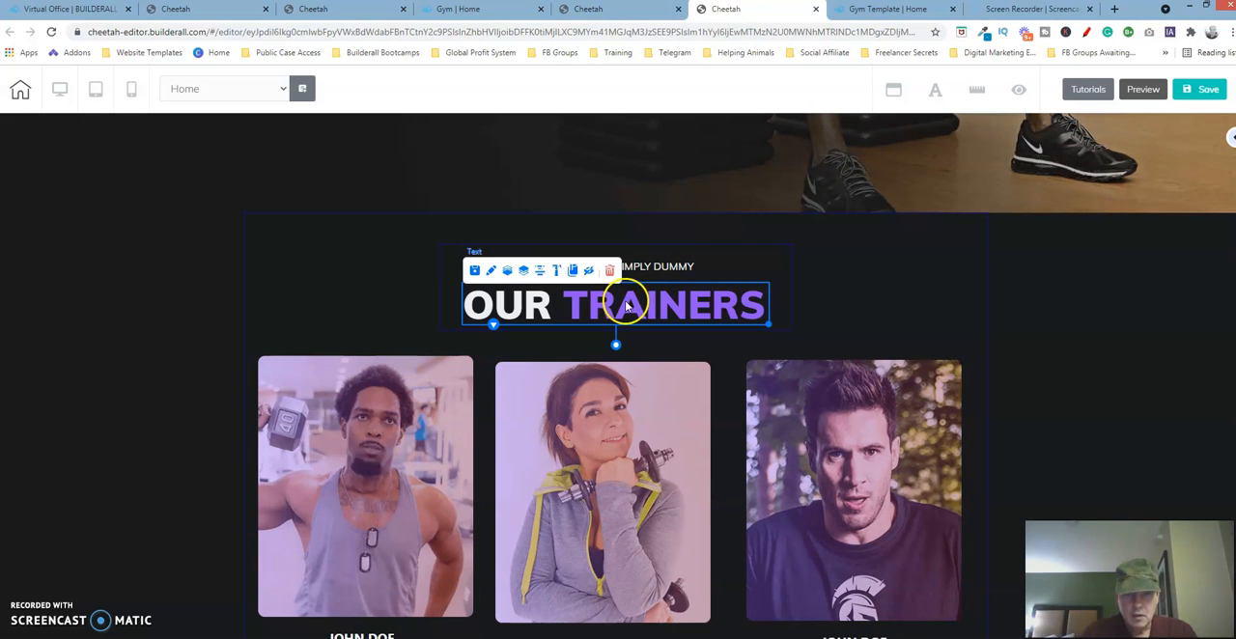
drag(627, 306, 618, 300)
drag(759, 320, 786, 318)
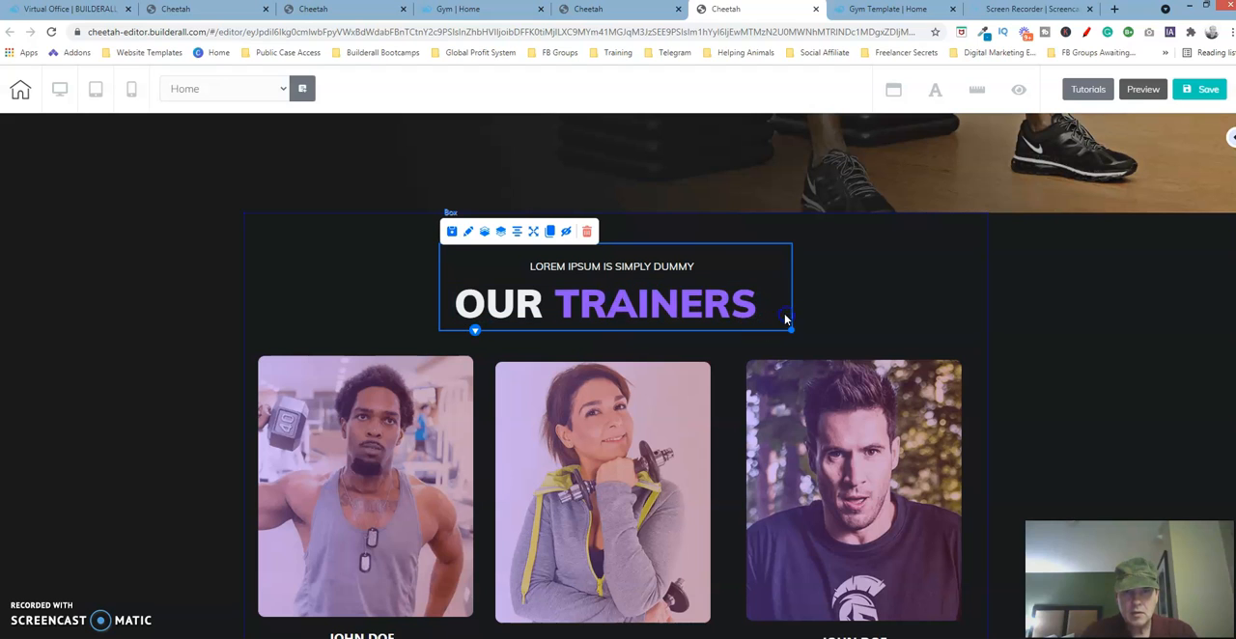
- Align the tagline vertically with the left edge of the Our Trainers text, and save the page without publishing it
click(658, 271)
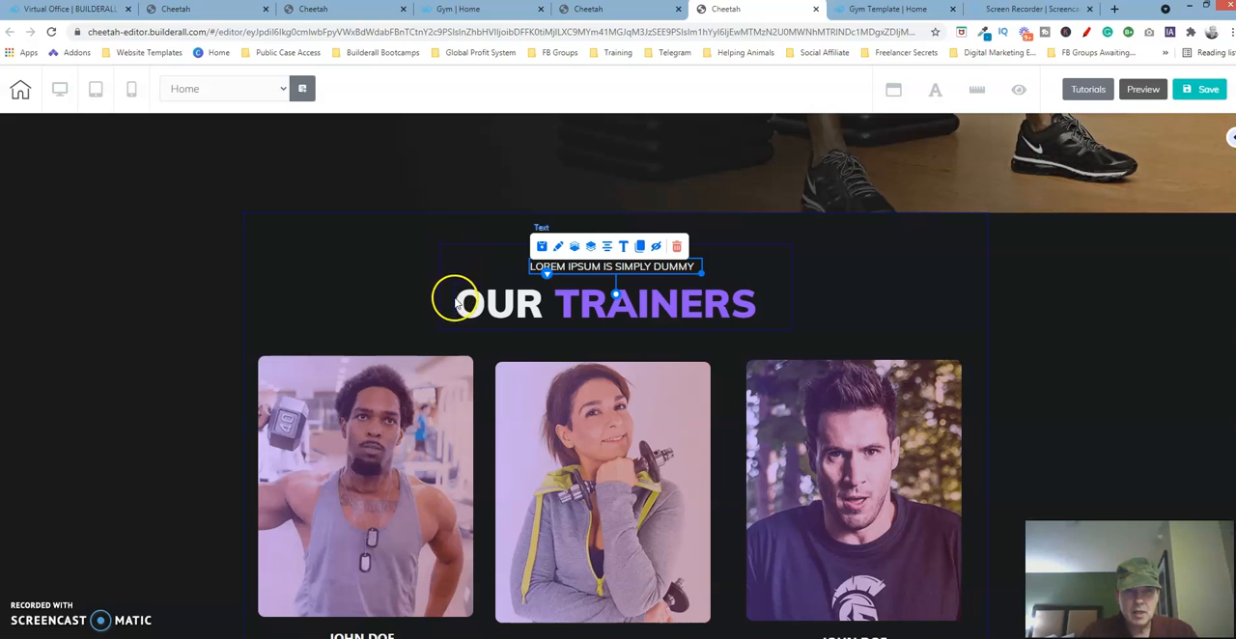
click(542, 307)
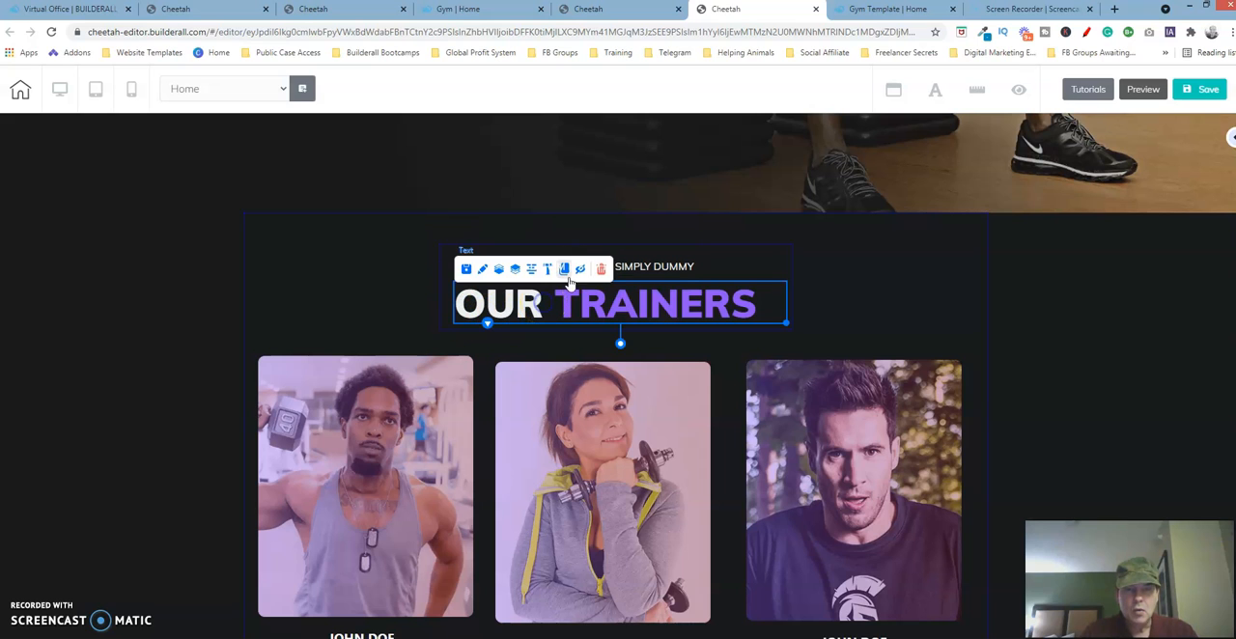
click(662, 271)
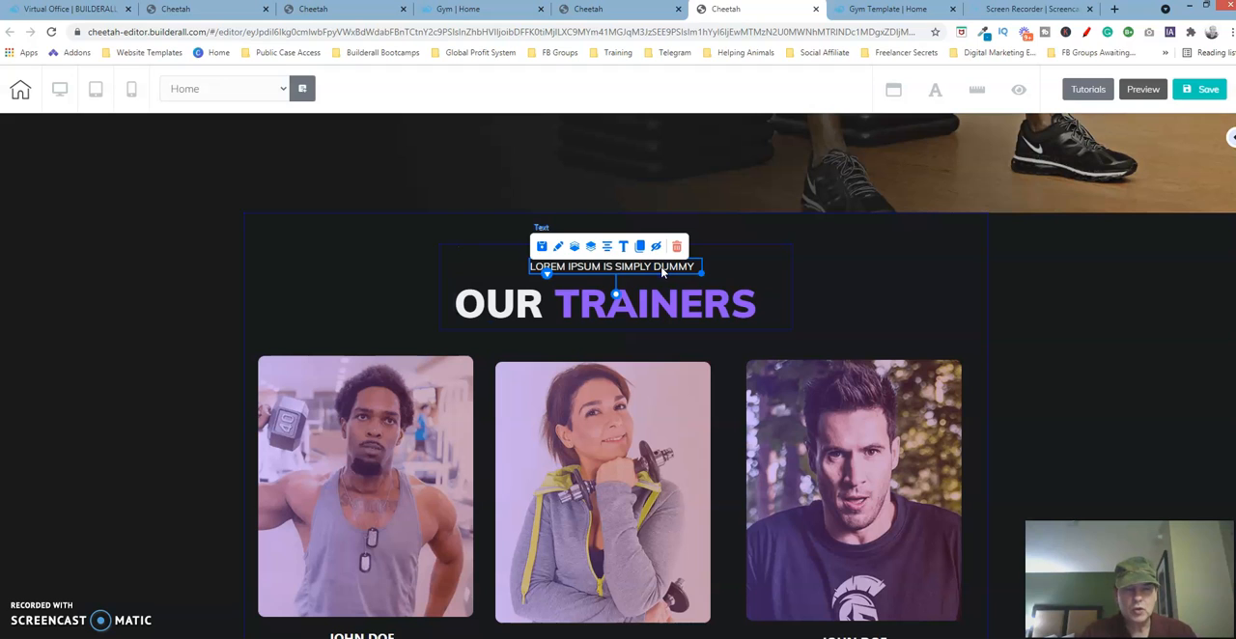
click(645, 270)
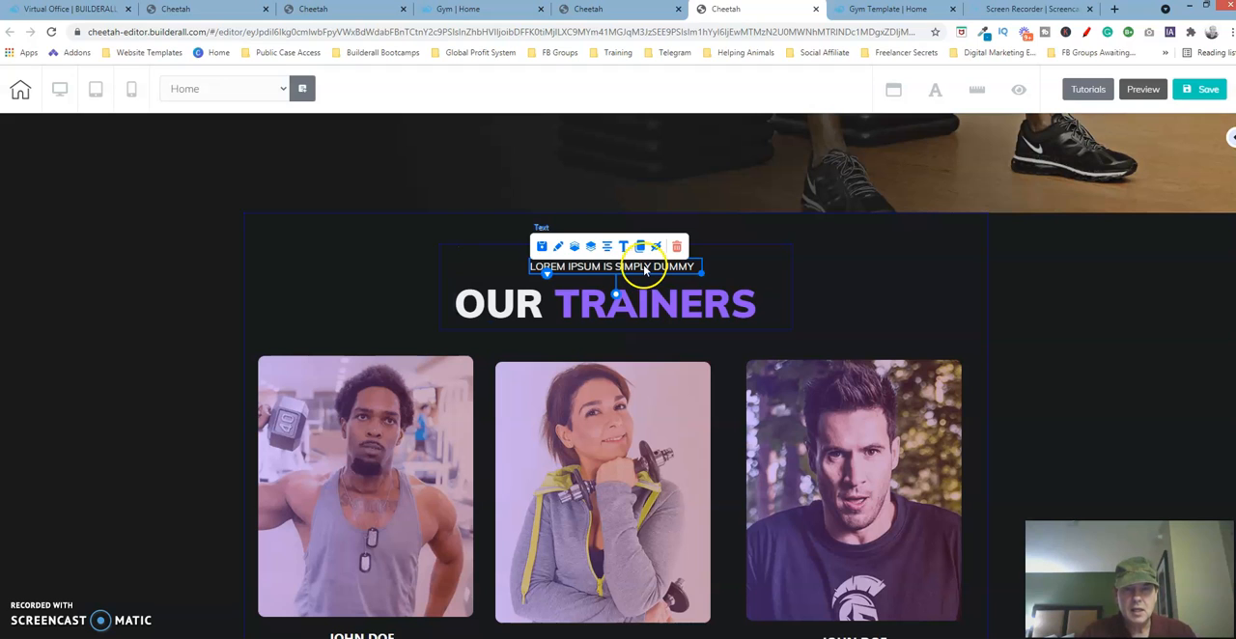
double_click(644, 270)
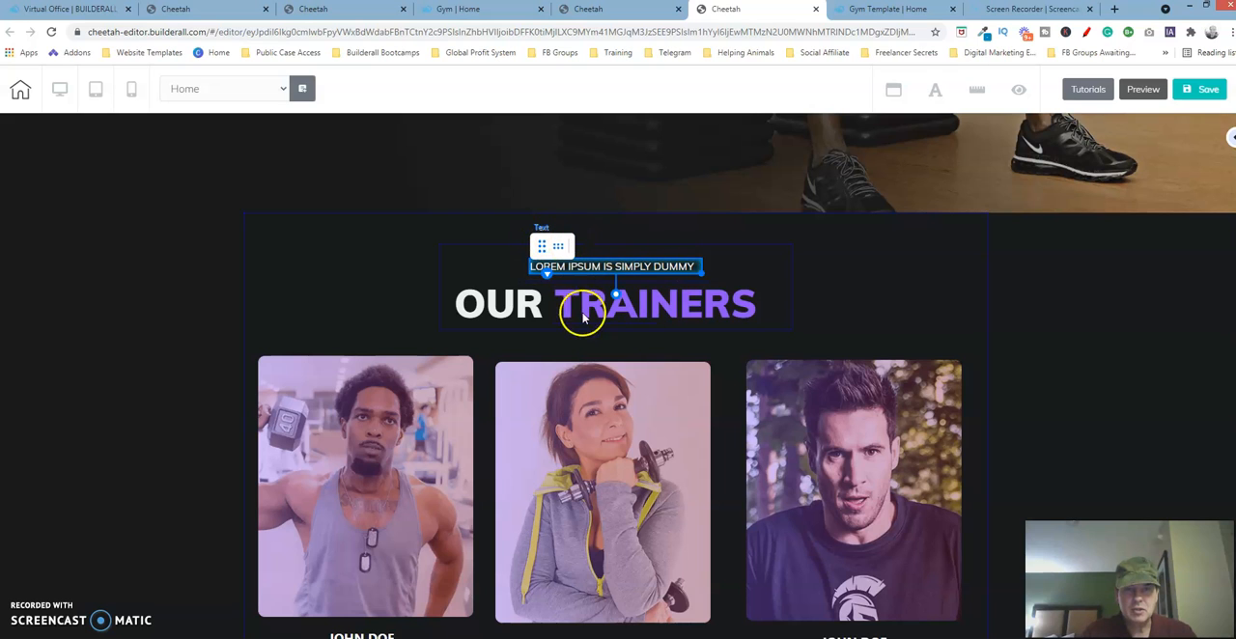
click(528, 300)
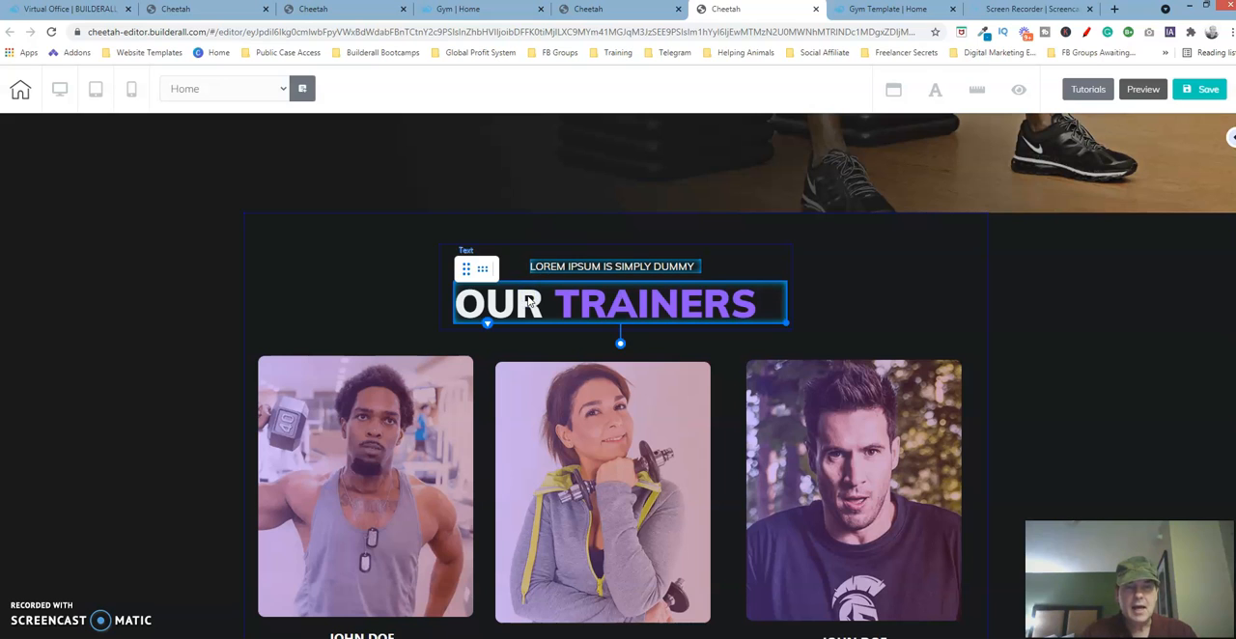
click(467, 269)
click(703, 257)
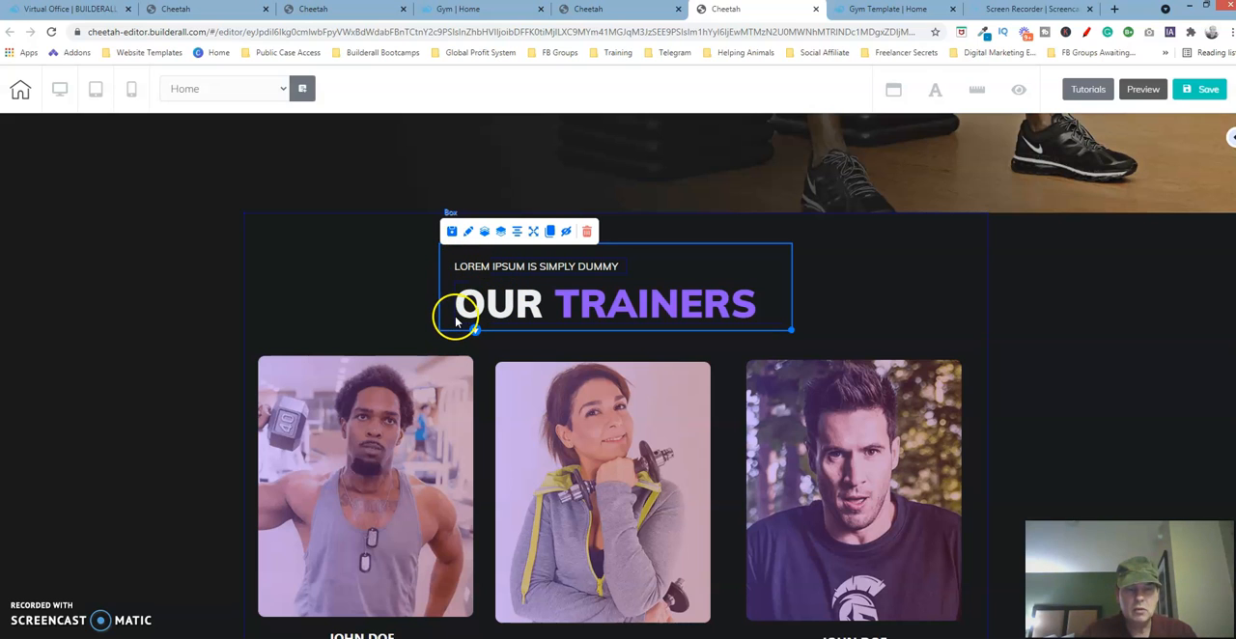
click(362, 268)
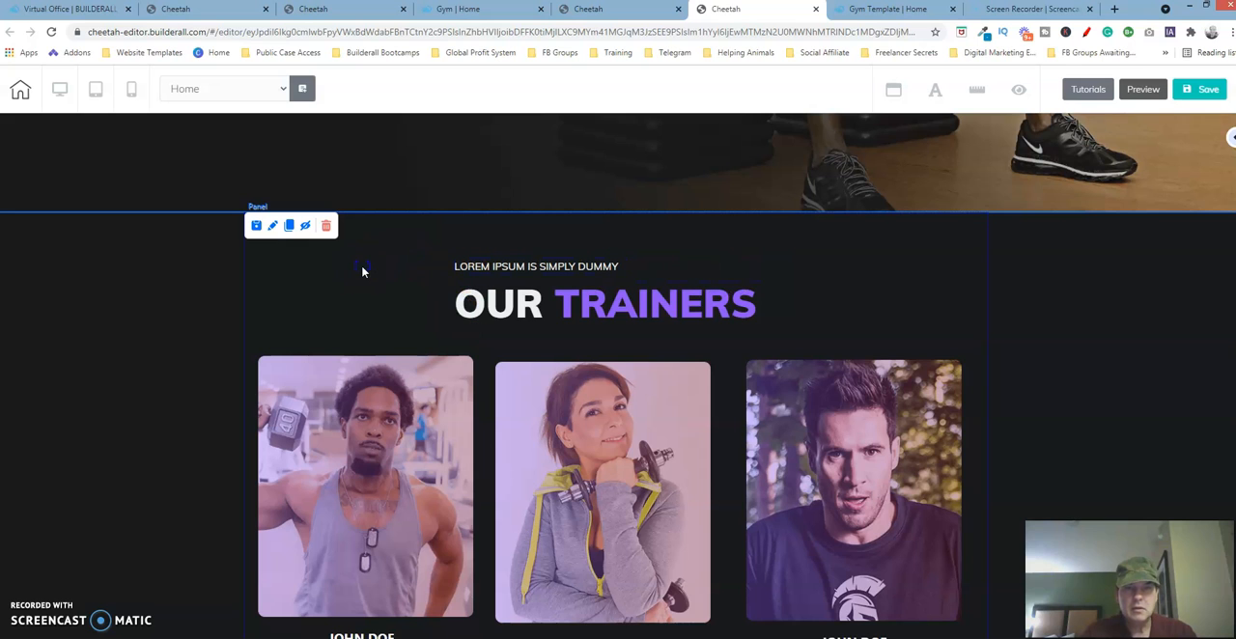
click(1204, 88)
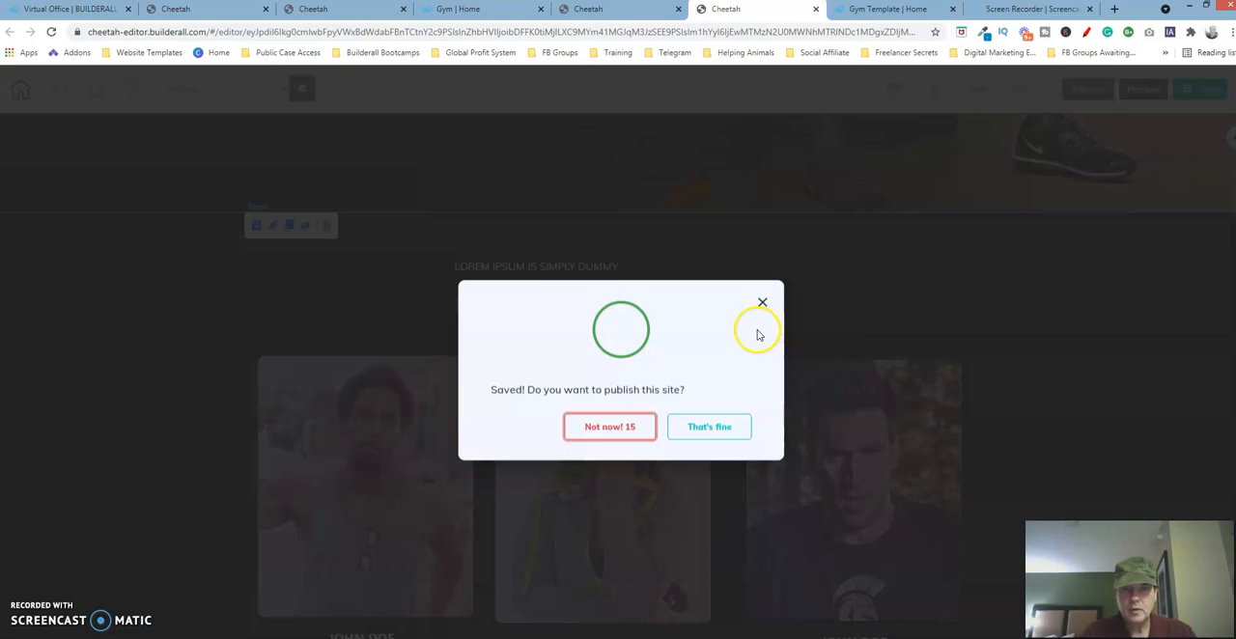
click(637, 431)
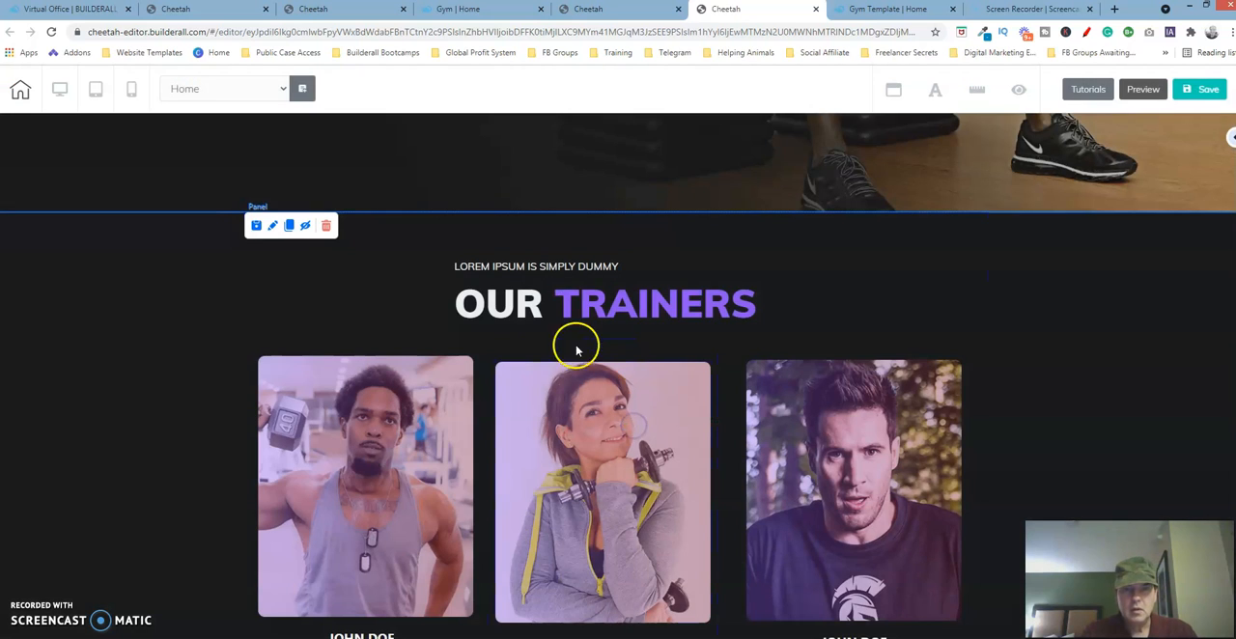
- Check the card spacing in the original template, and nudge the box holding the three trainer cards slightly down and left
click(362, 14)
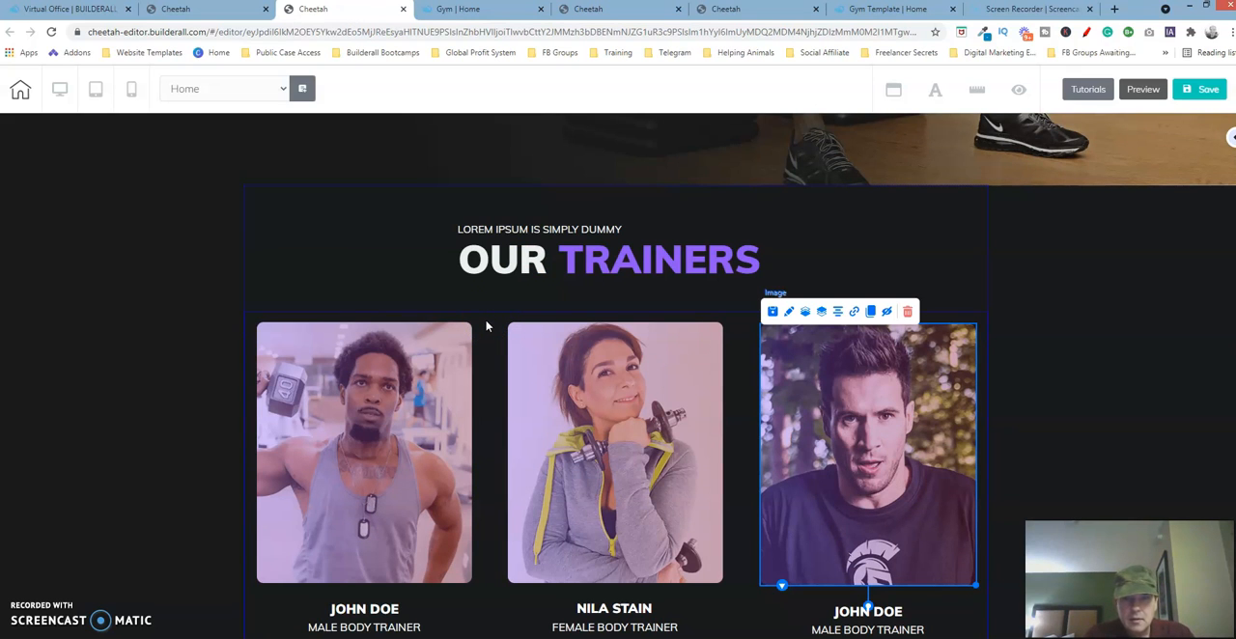
click(724, 9)
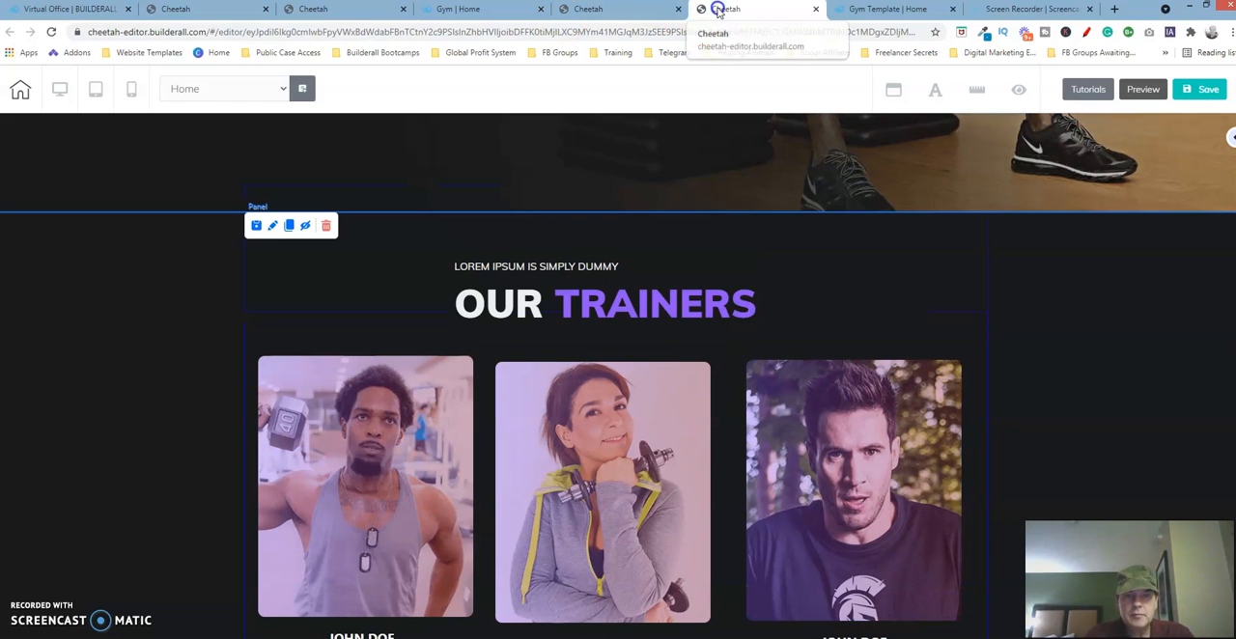
click(480, 353)
click(509, 348)
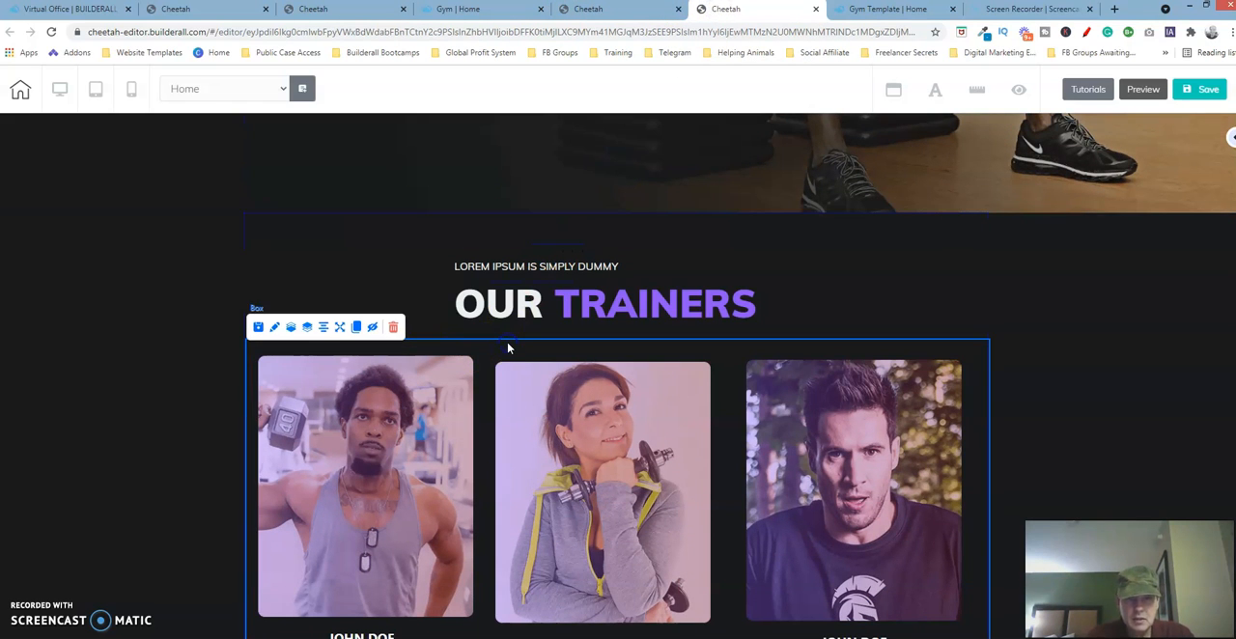
key(Down)
key(Down)
key(Down)
key(Down)
key(Down)
key(Down)
key(Down)
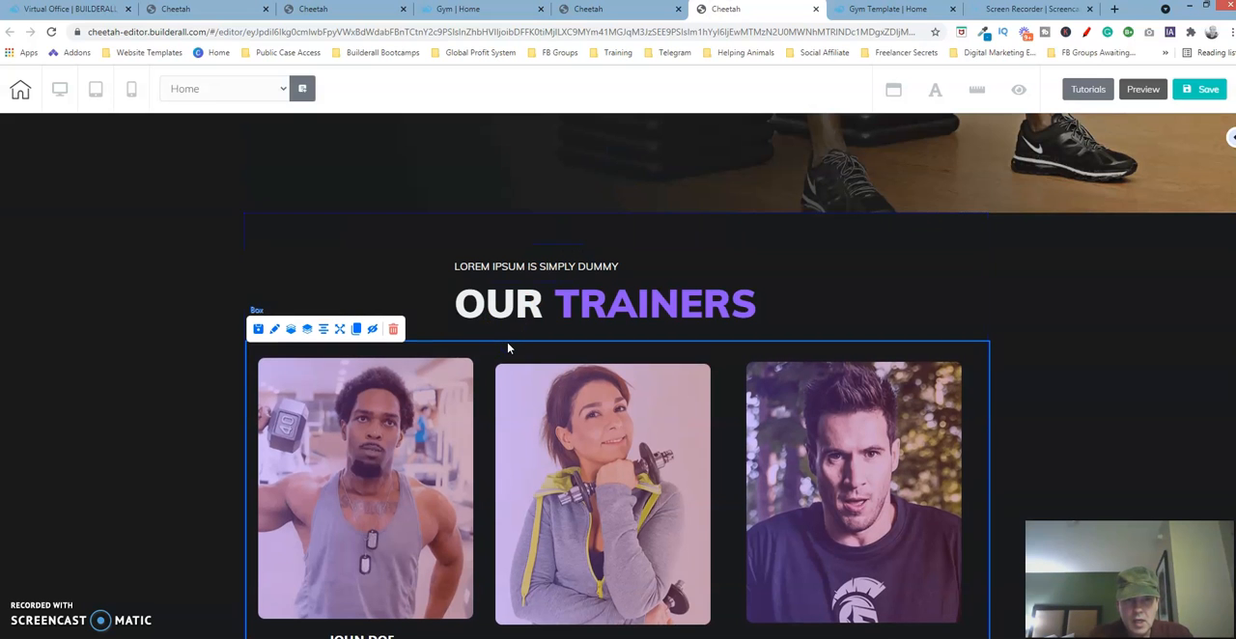
key(Down)
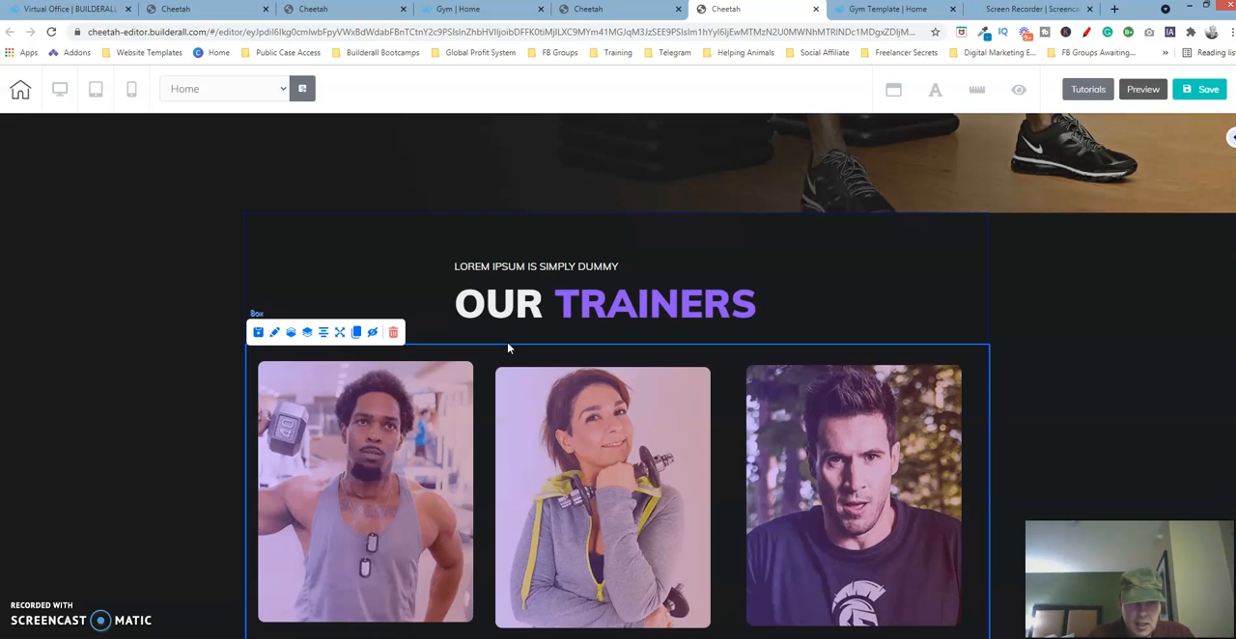
key(Left)
key(Left)
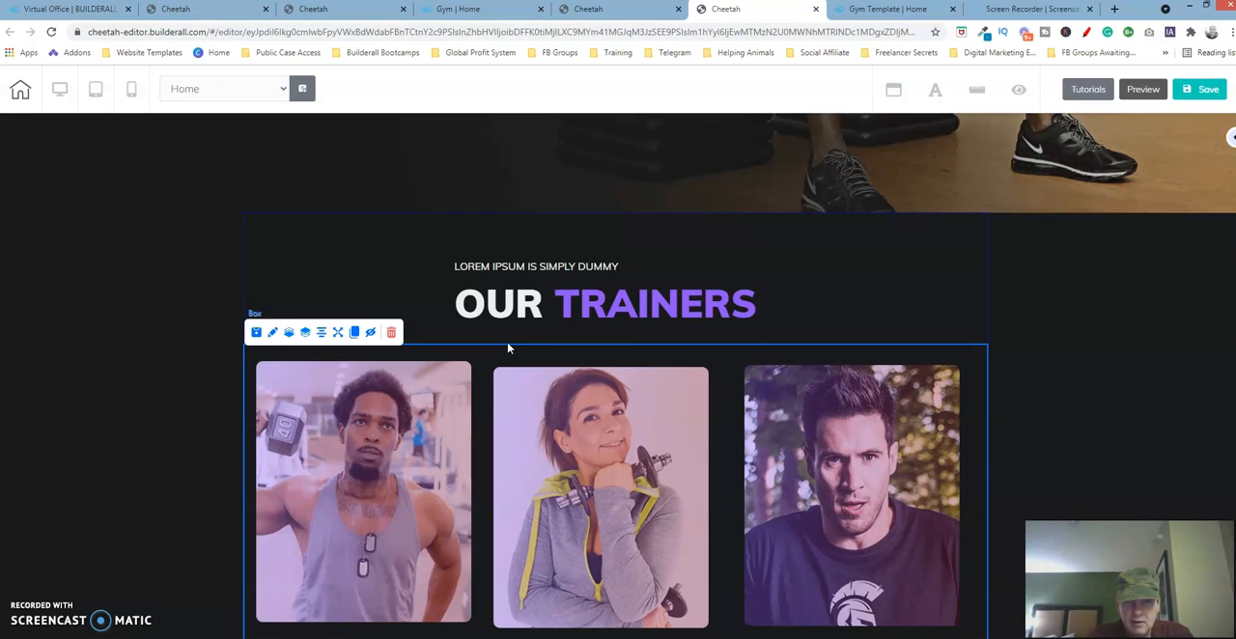
key(Down)
key(Down)
key(Down)
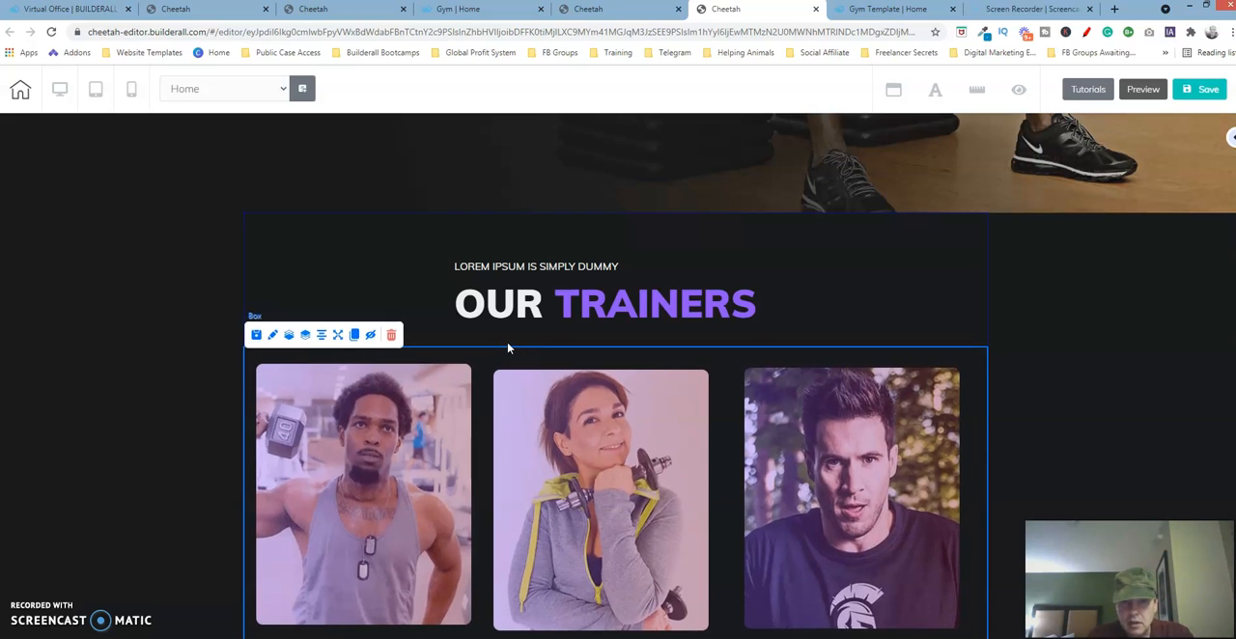
click(500, 350)
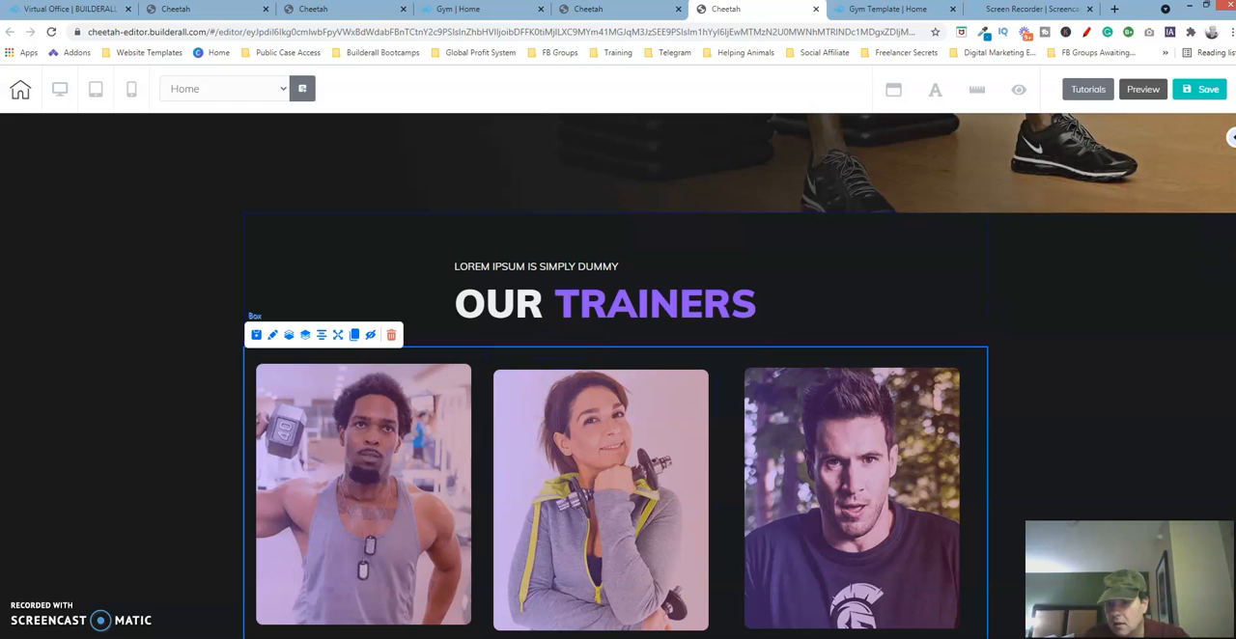
- Compare the card positions with the original template, and shift the first trainer card slightly right and down inside its box
scroll(916, 551, down, 3)
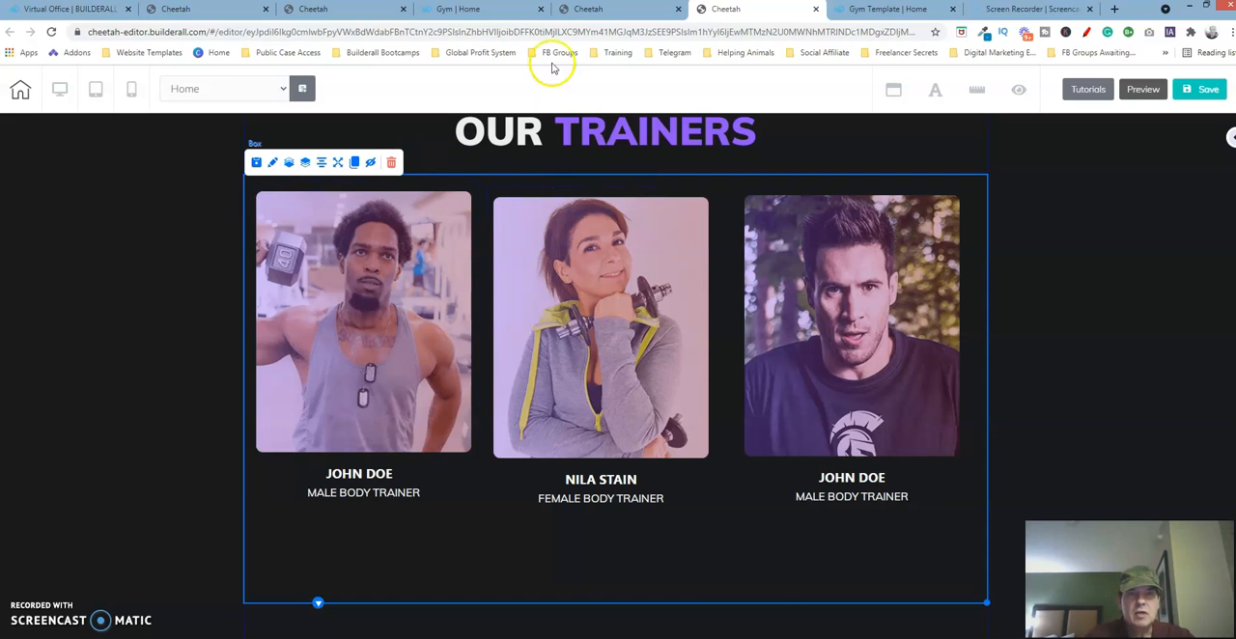
click(371, 12)
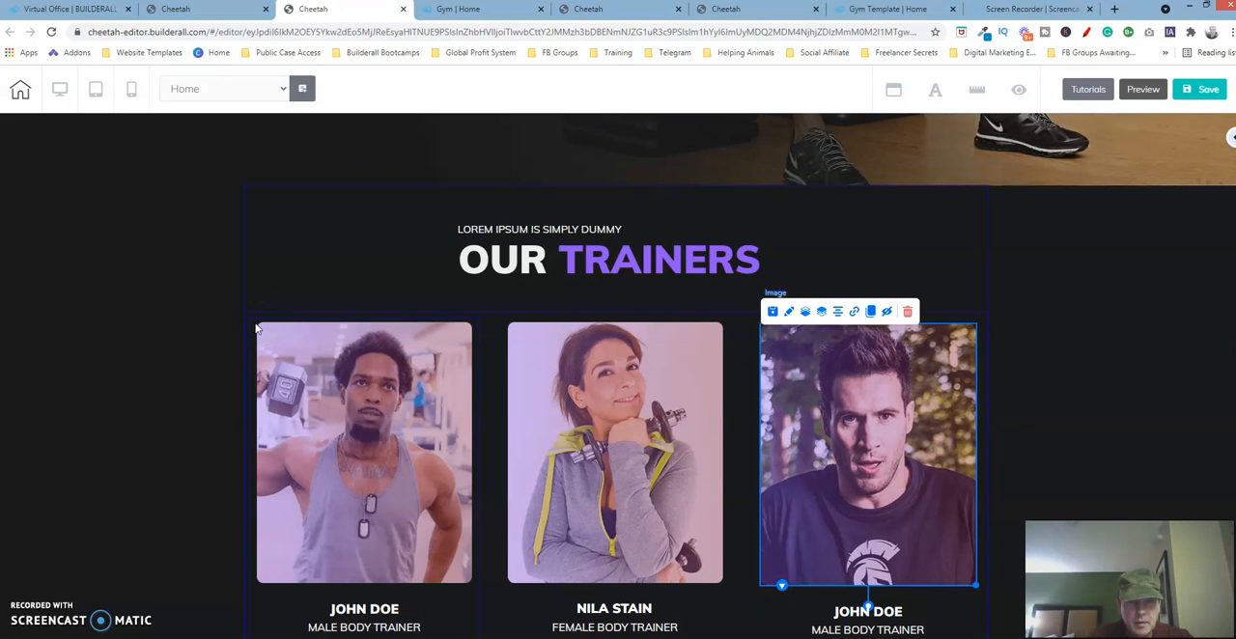
click(752, 12)
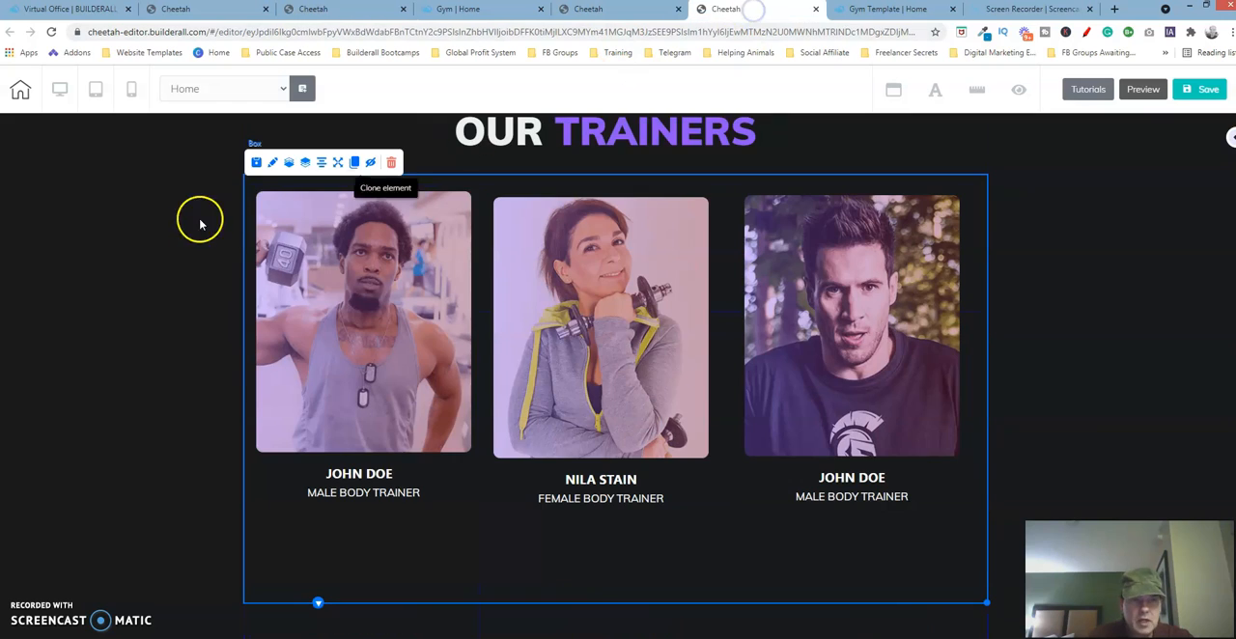
click(259, 196)
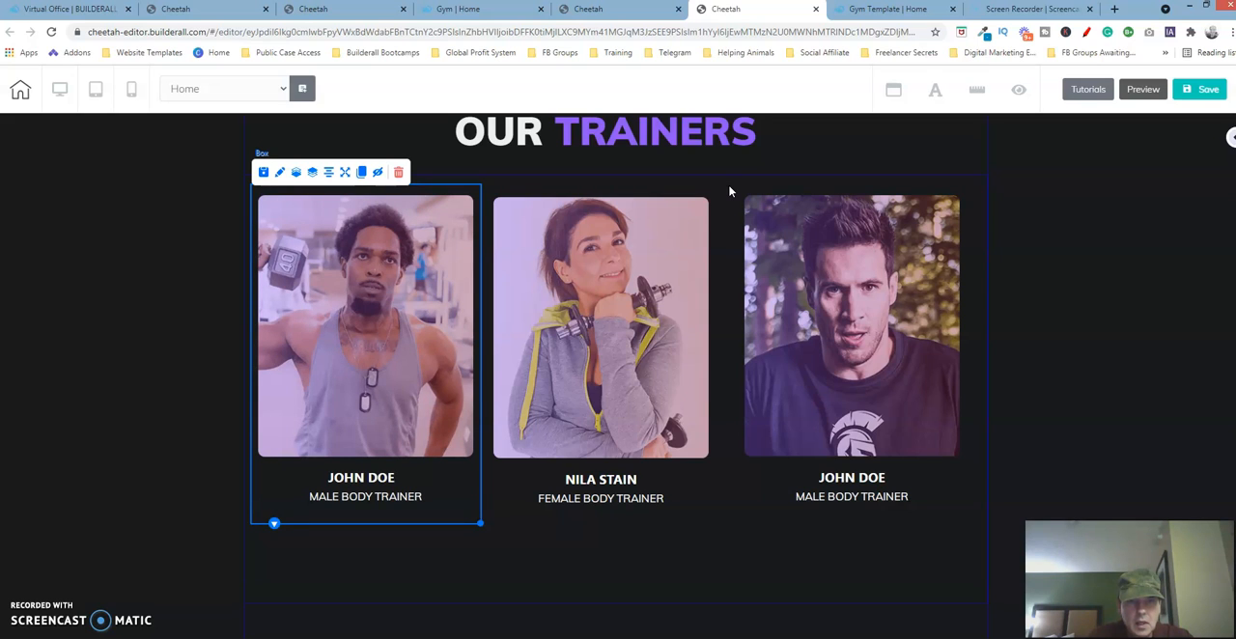
- Align the three trainer card boxes horizontally with the first card, and check the gaps between cards in the original template
click(724, 194)
click(557, 201)
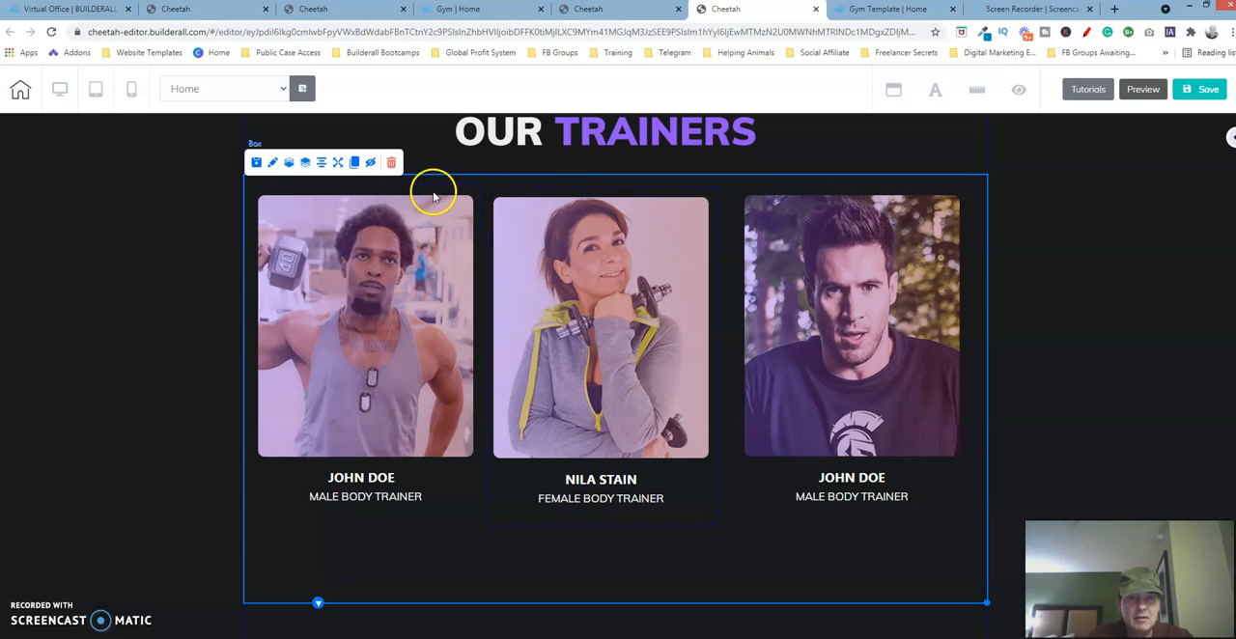
click(772, 193)
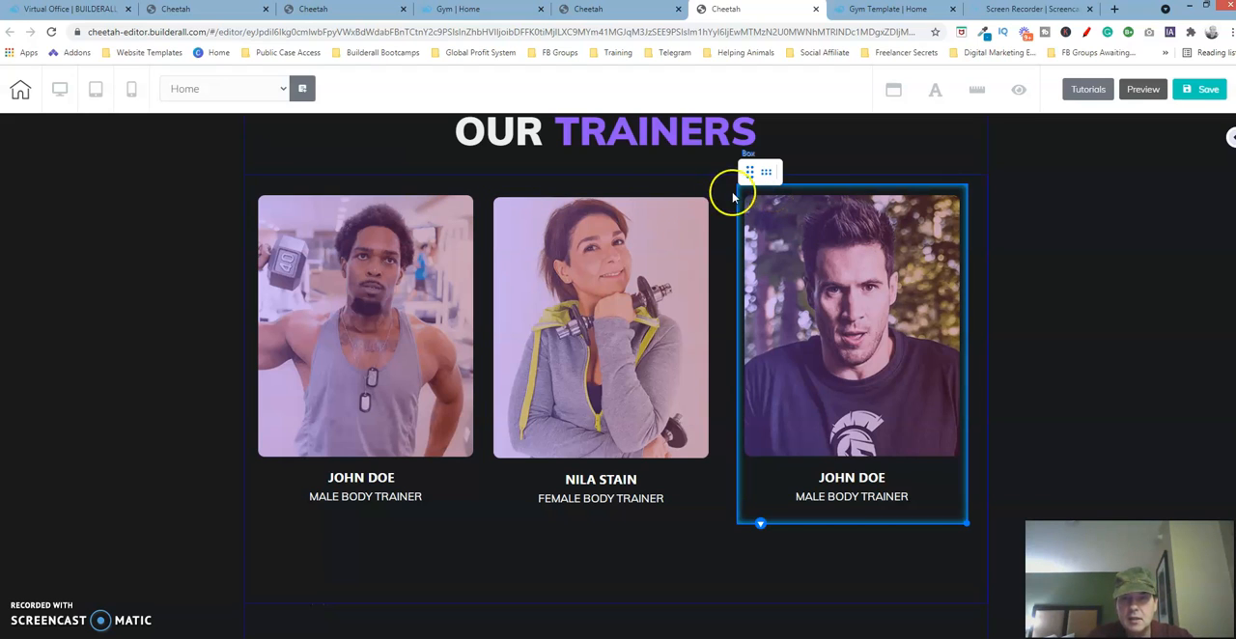
click(668, 196)
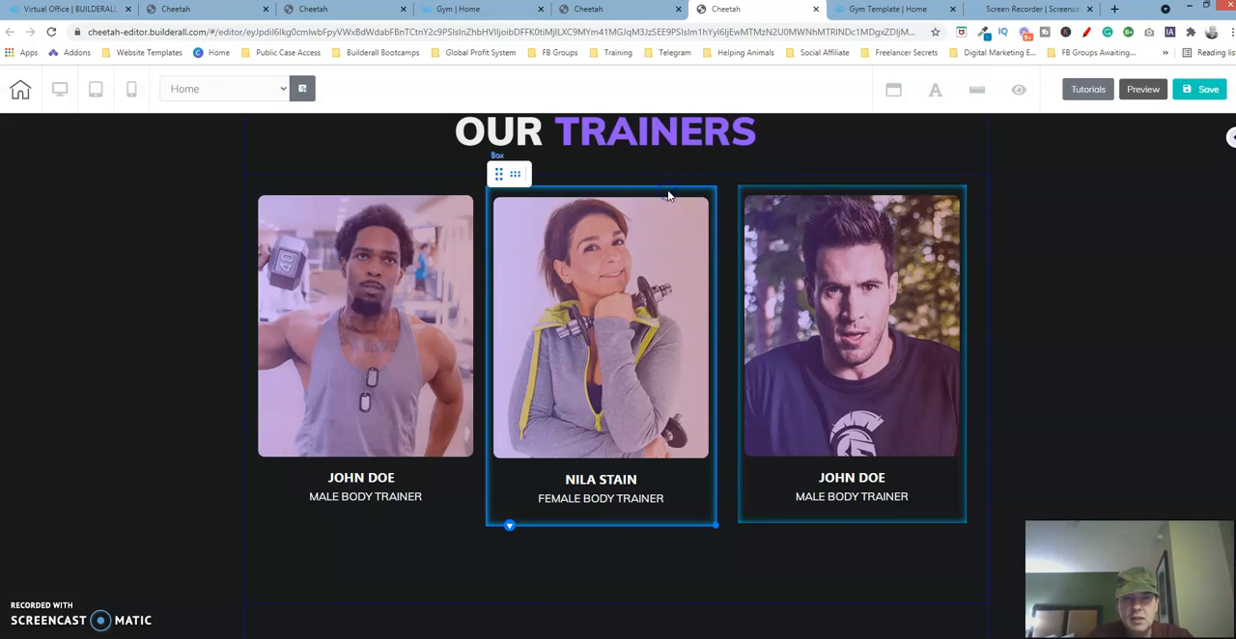
click(399, 192)
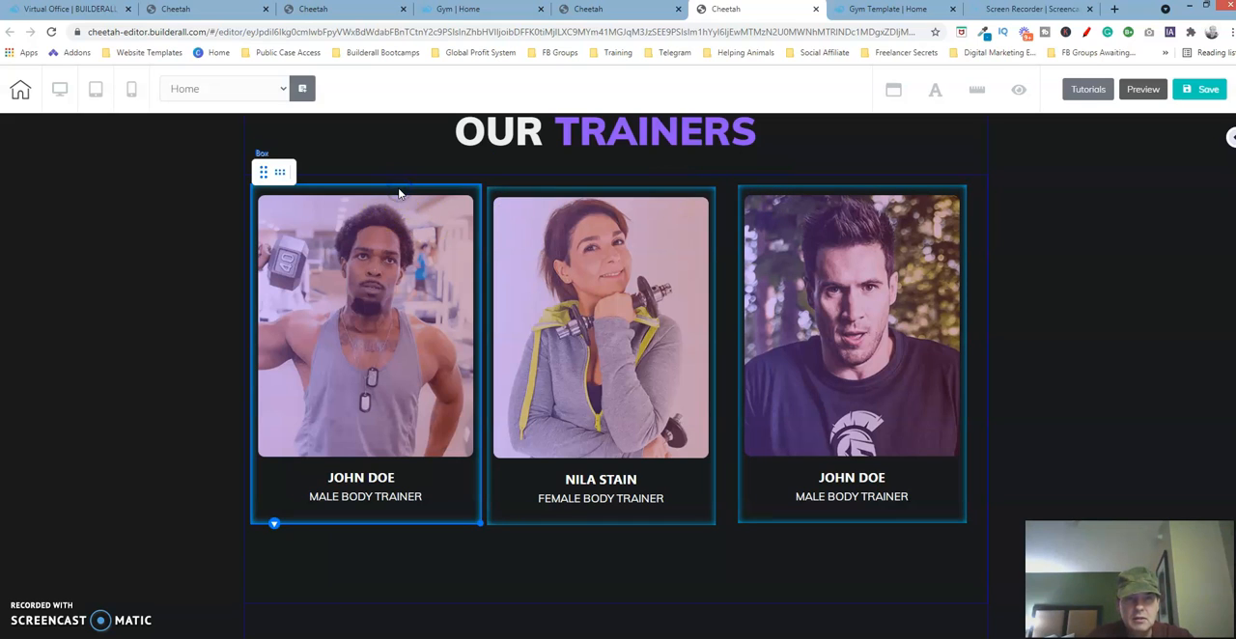
click(280, 172)
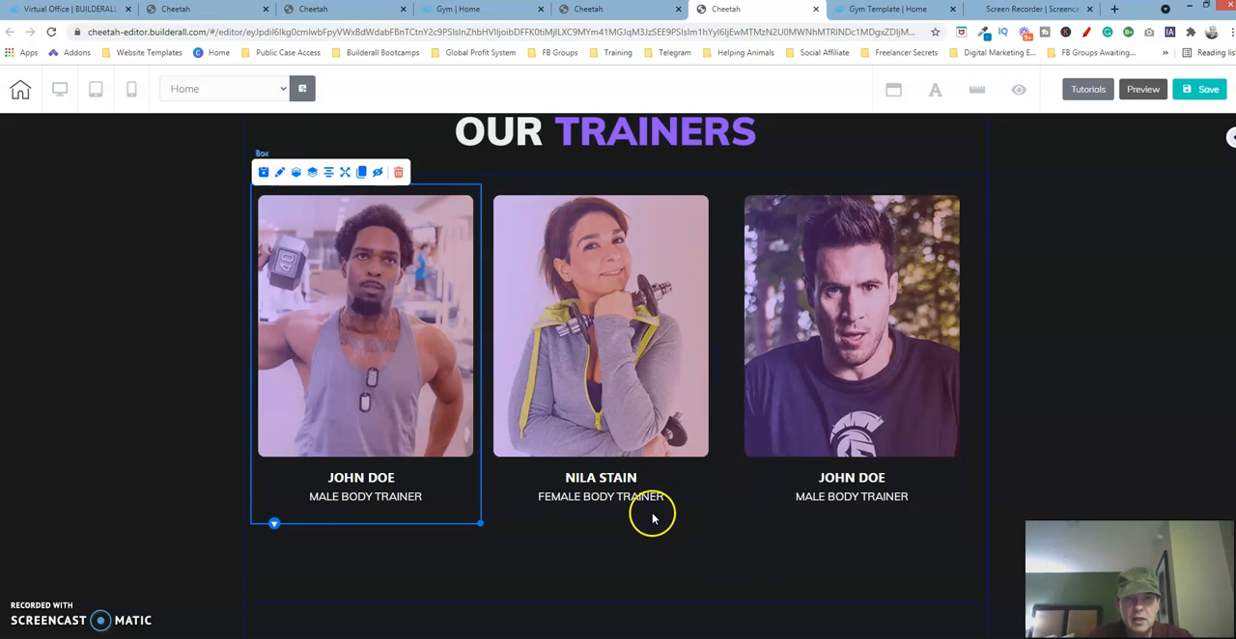
click(754, 573)
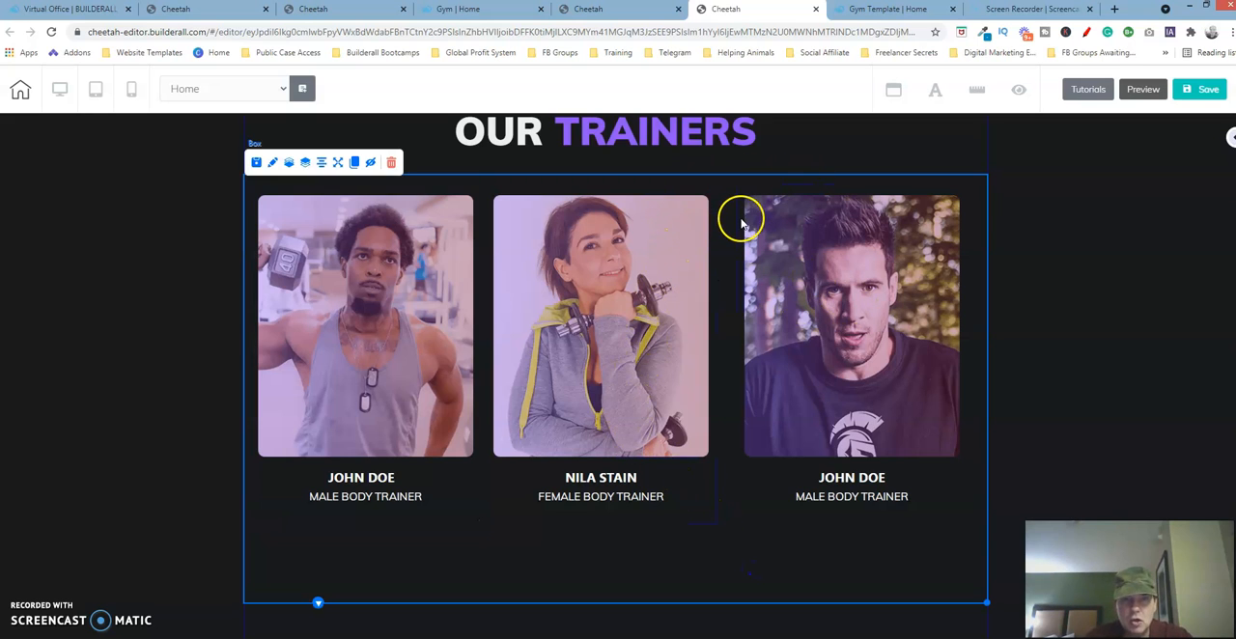
click(313, 11)
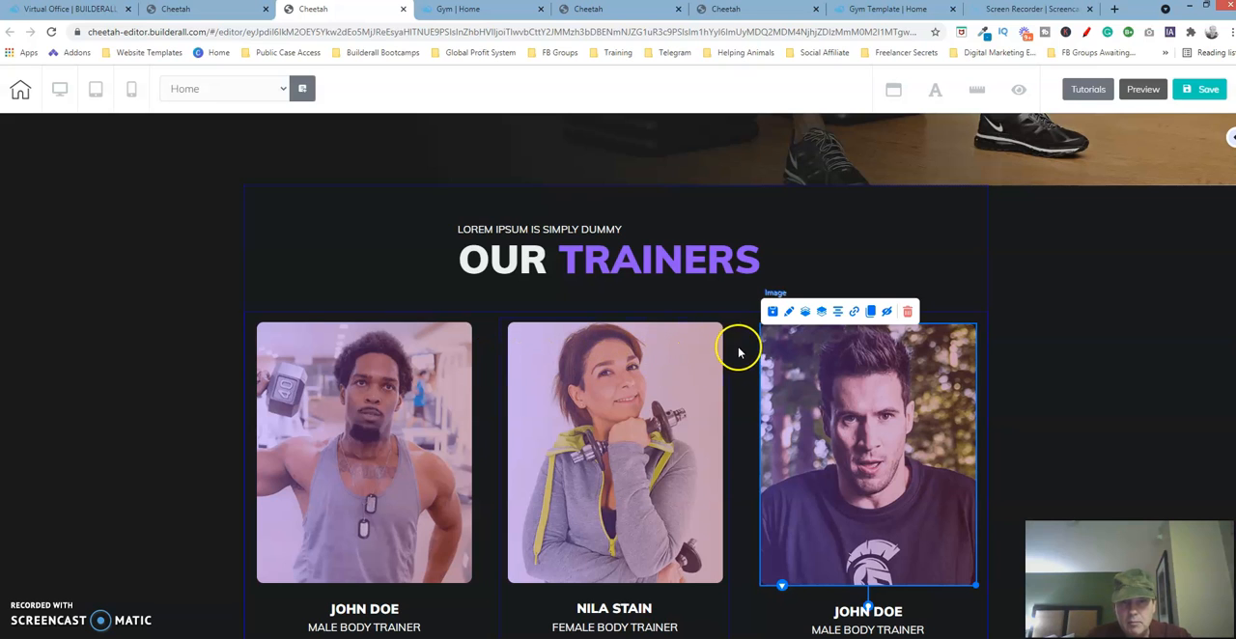
click(726, 10)
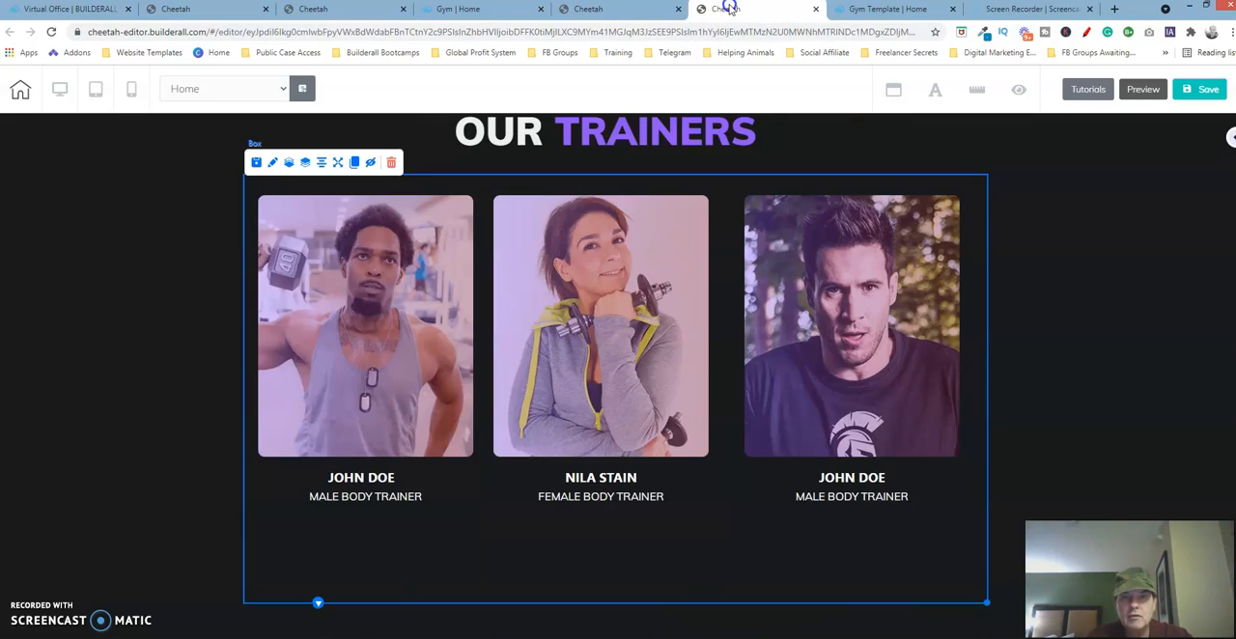
- Nudge the third trainer card's box right, until its photo sits slightly inside the right edge of the surrounding box
click(956, 196)
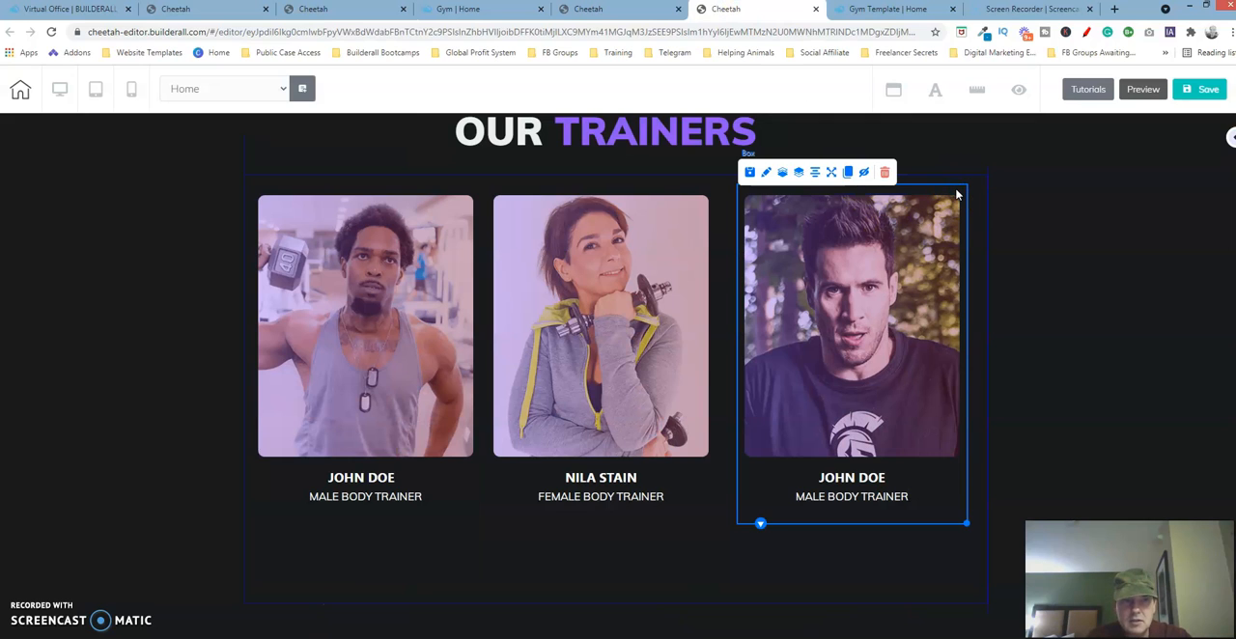
key(Right)
key(Right)
key(Right)
key(Right)
key(Right)
key(Right)
key(Right)
key(Right)
key(Right)
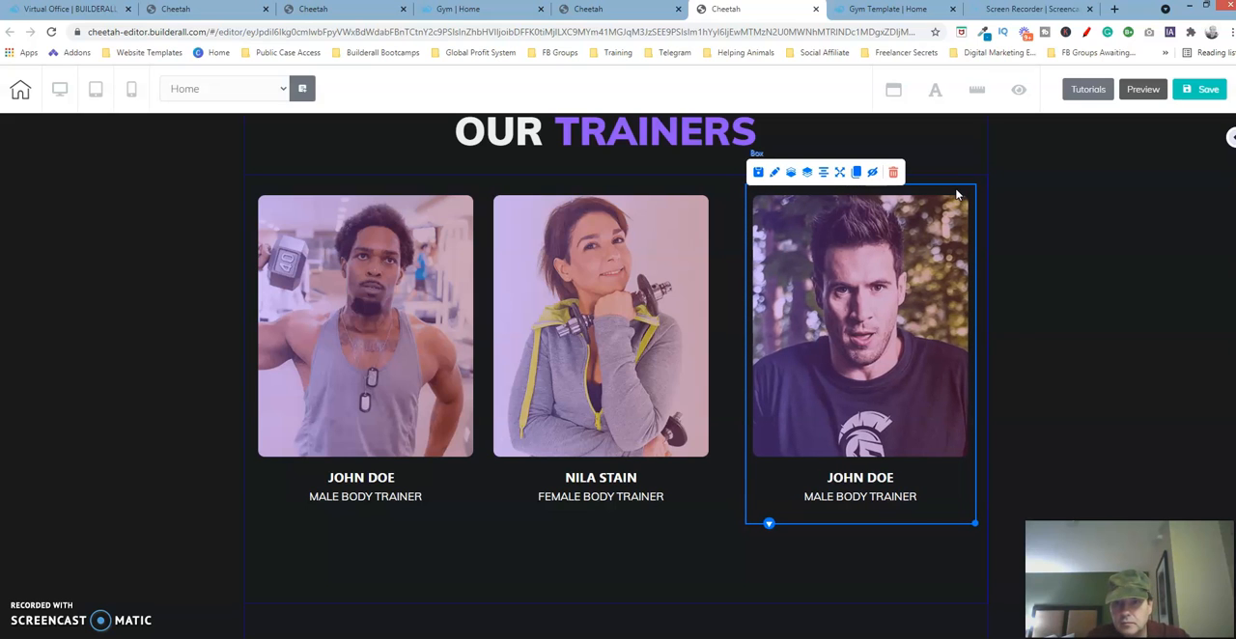
key(Right)
key(Right)
key(Right)
key(Right)
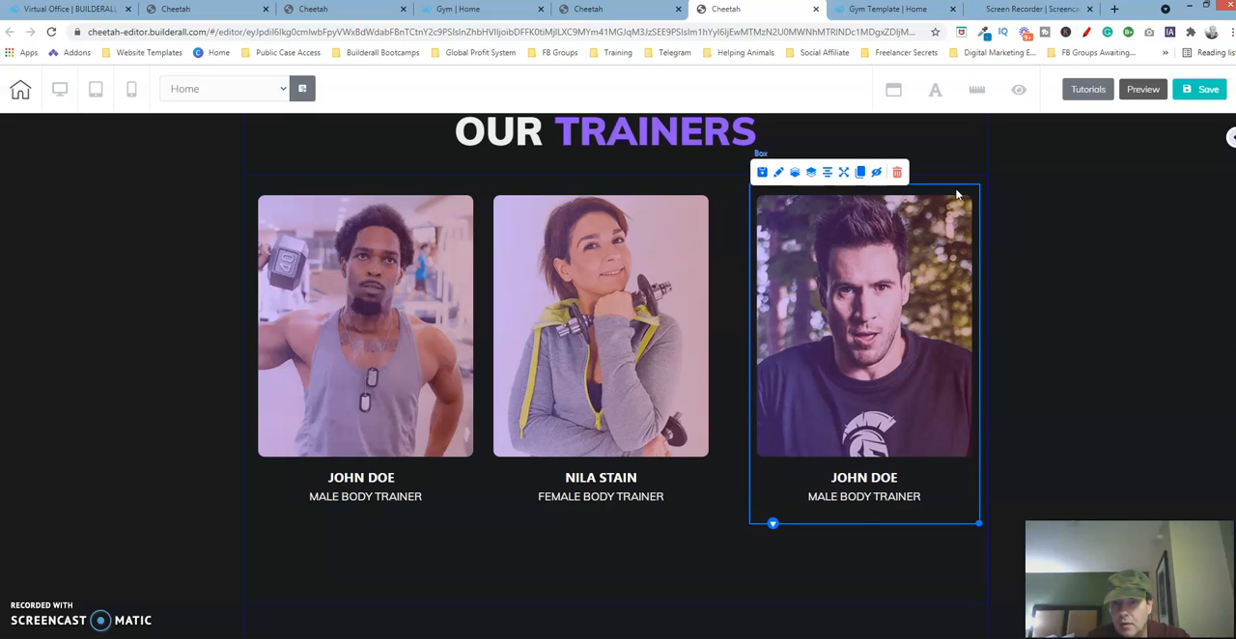
click(691, 537)
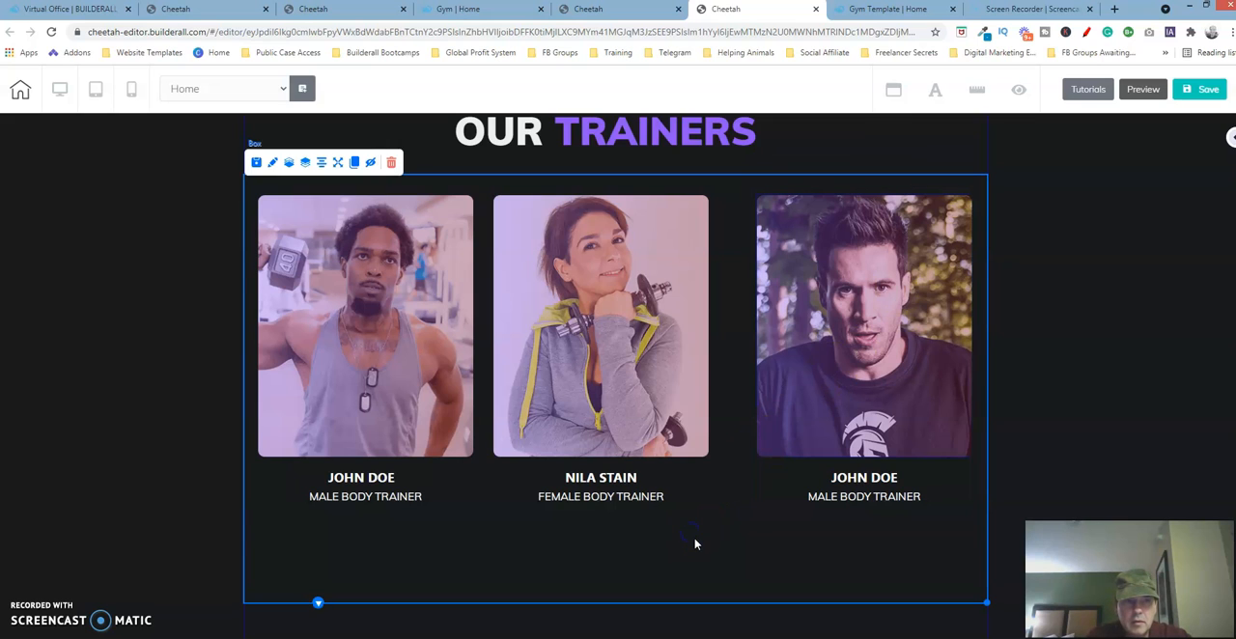
click(794, 192)
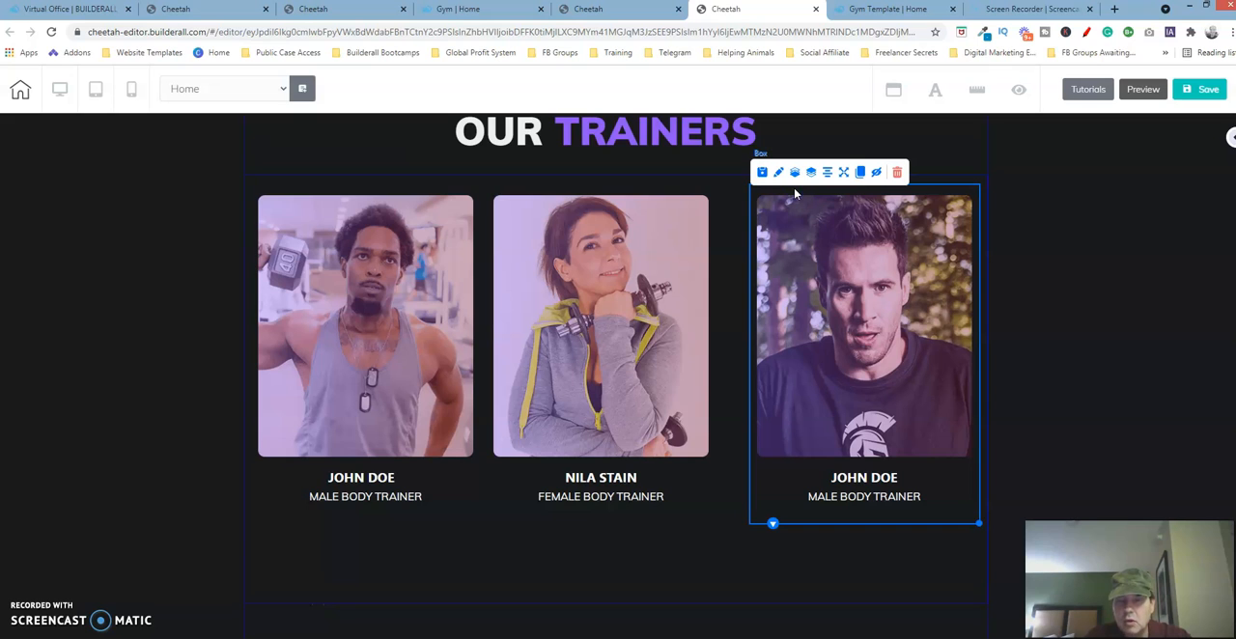
key(Right)
key(Right)
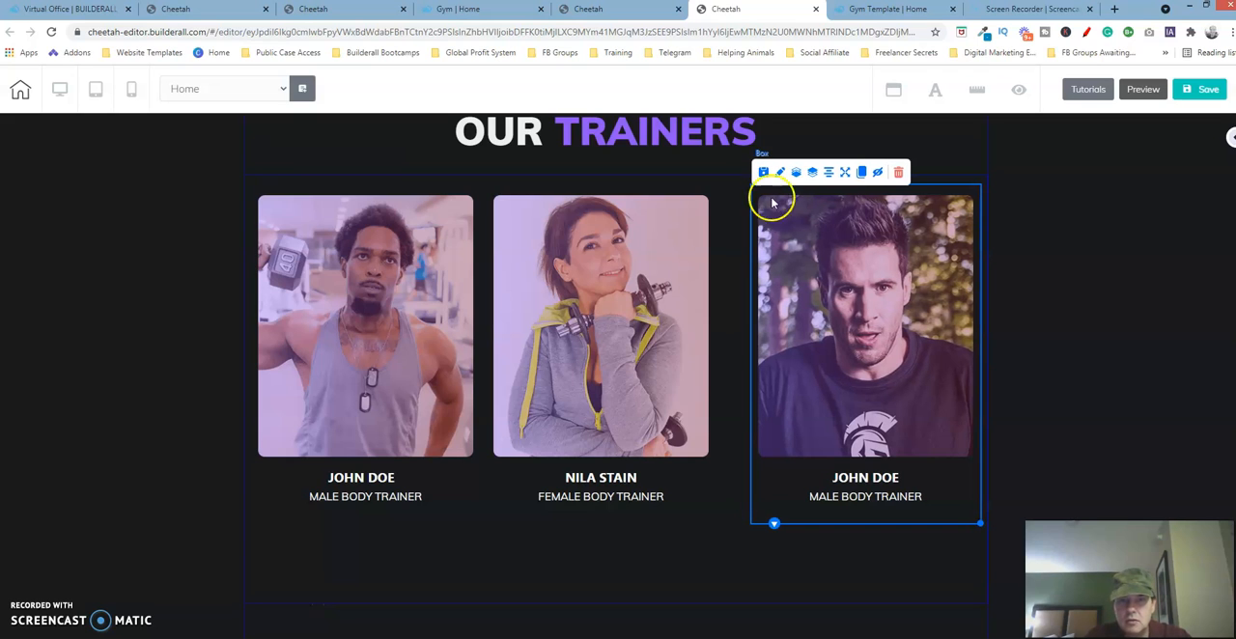
- Nudge the middle trainer card's box right until the gaps to the first and third cards are equal
click(674, 191)
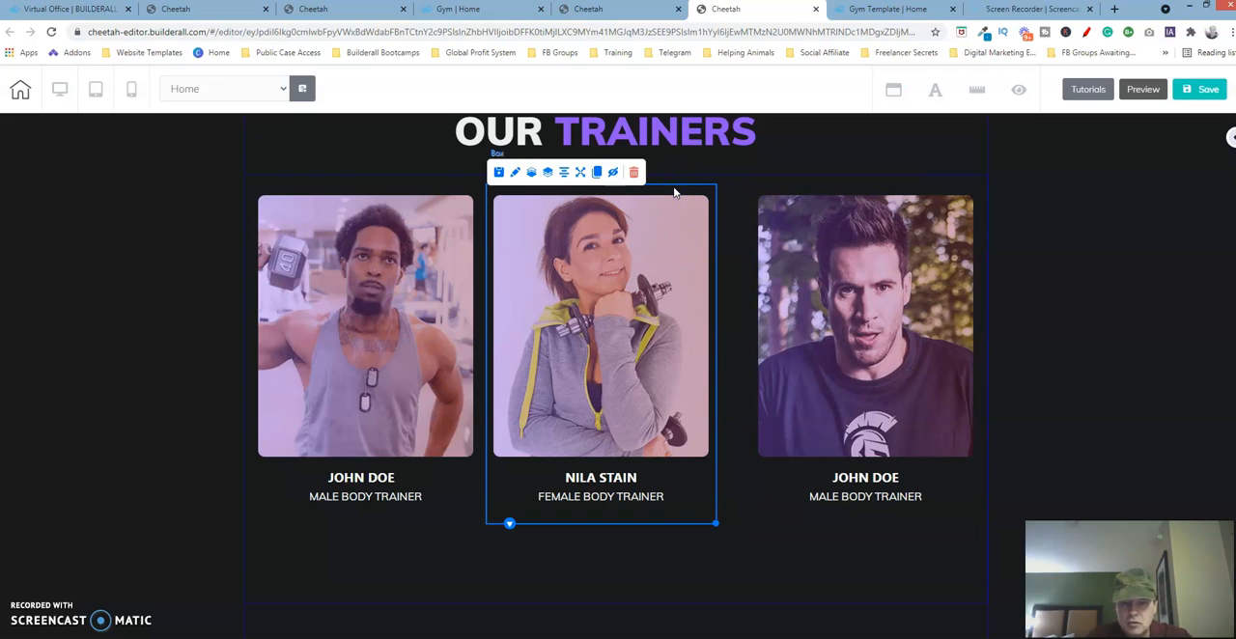
key(Right)
key(Right)
key(Right)
key(Right)
key(Right)
key(Right)
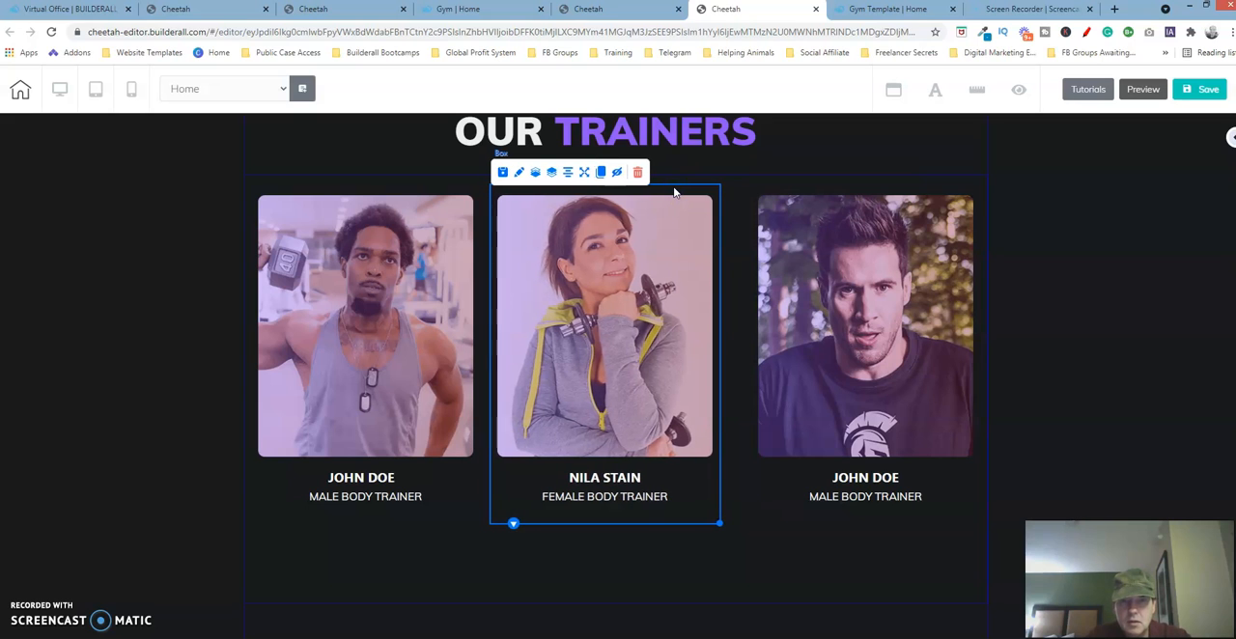
key(Right)
key(Right)
key(Right)
key(Right)
key(Right)
key(Right)
key(Right)
key(Right)
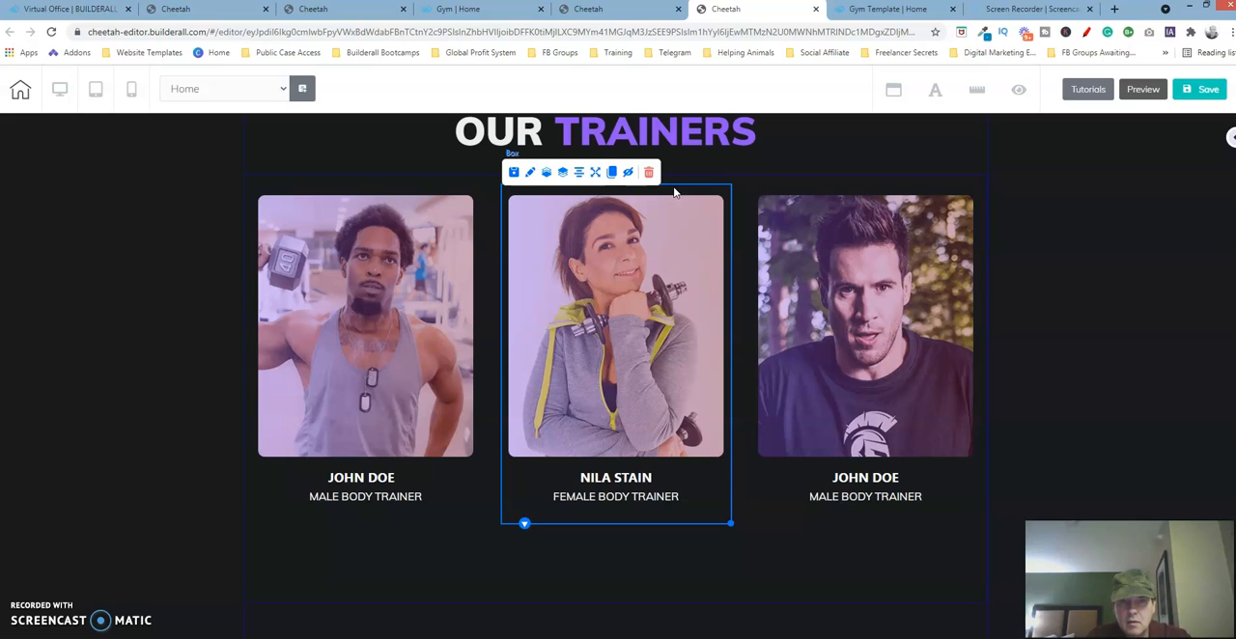
click(461, 557)
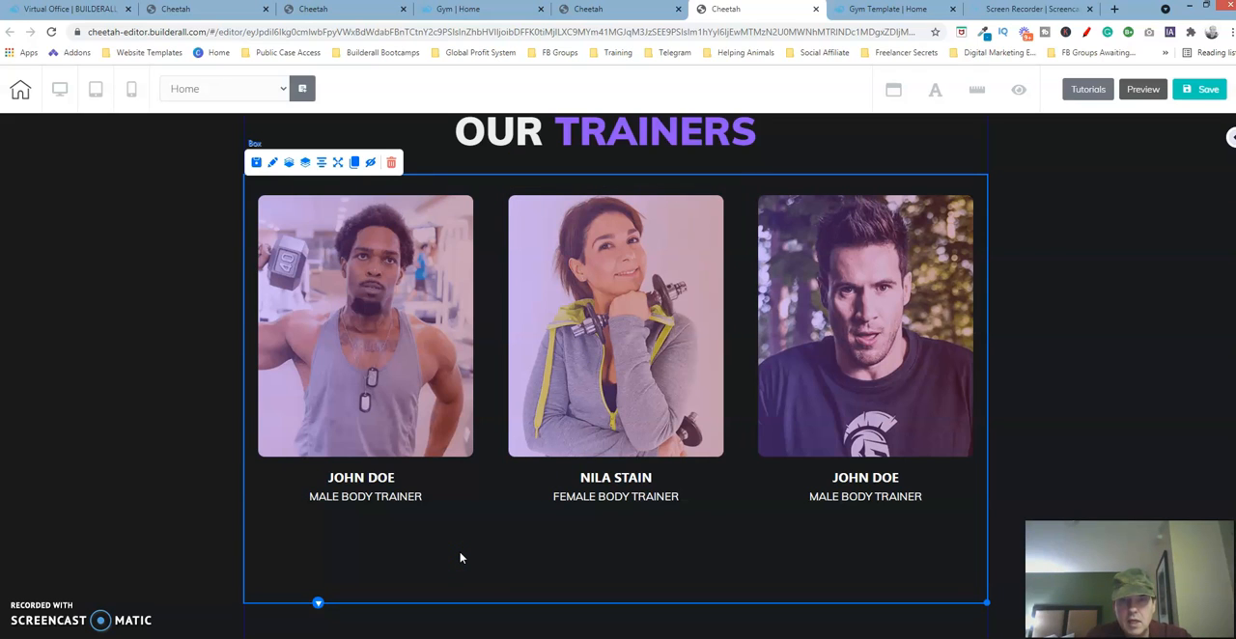
- Save the page, publish the site, and dismiss the publishing confirmation
click(1208, 87)
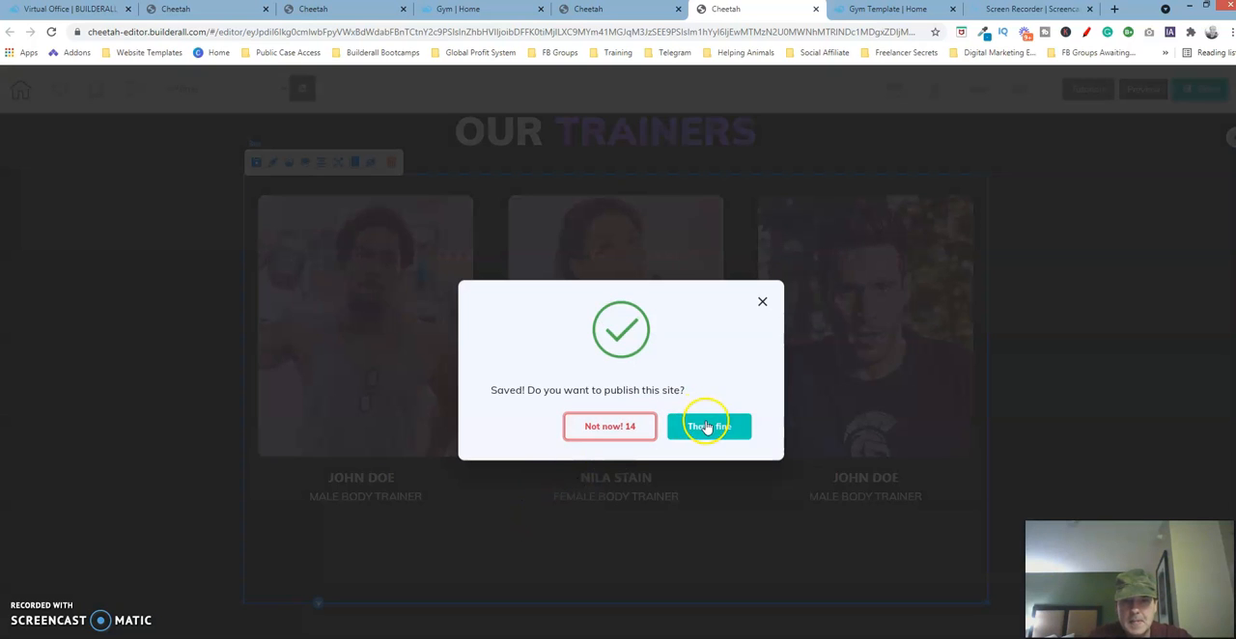
click(707, 427)
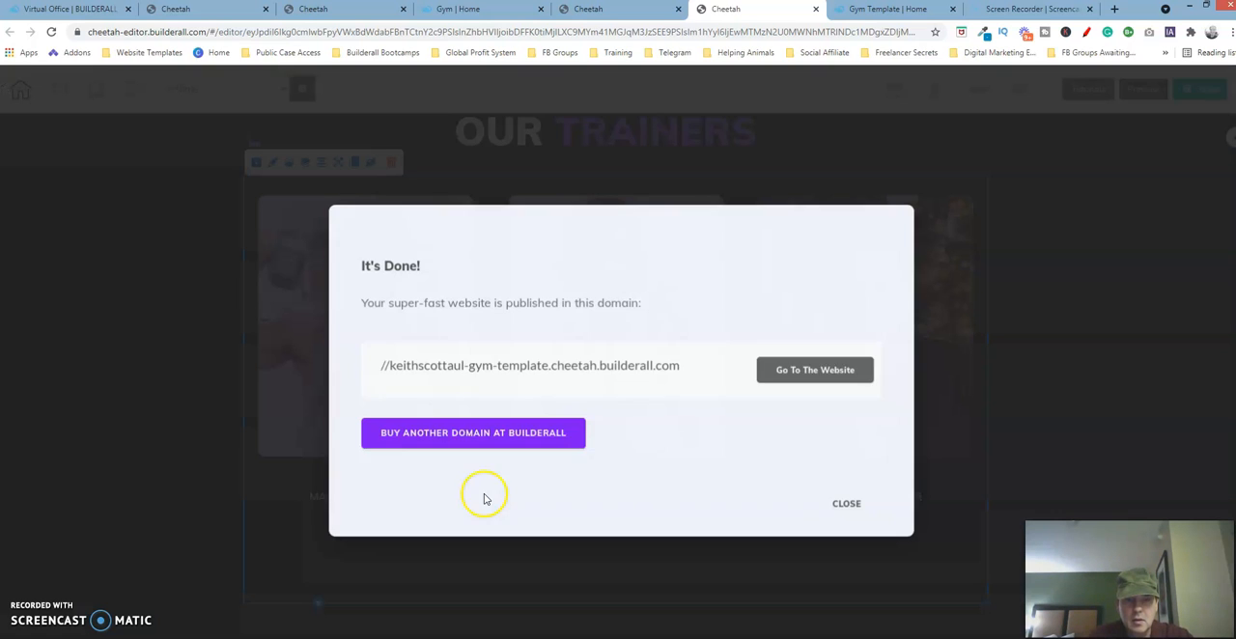
click(849, 501)
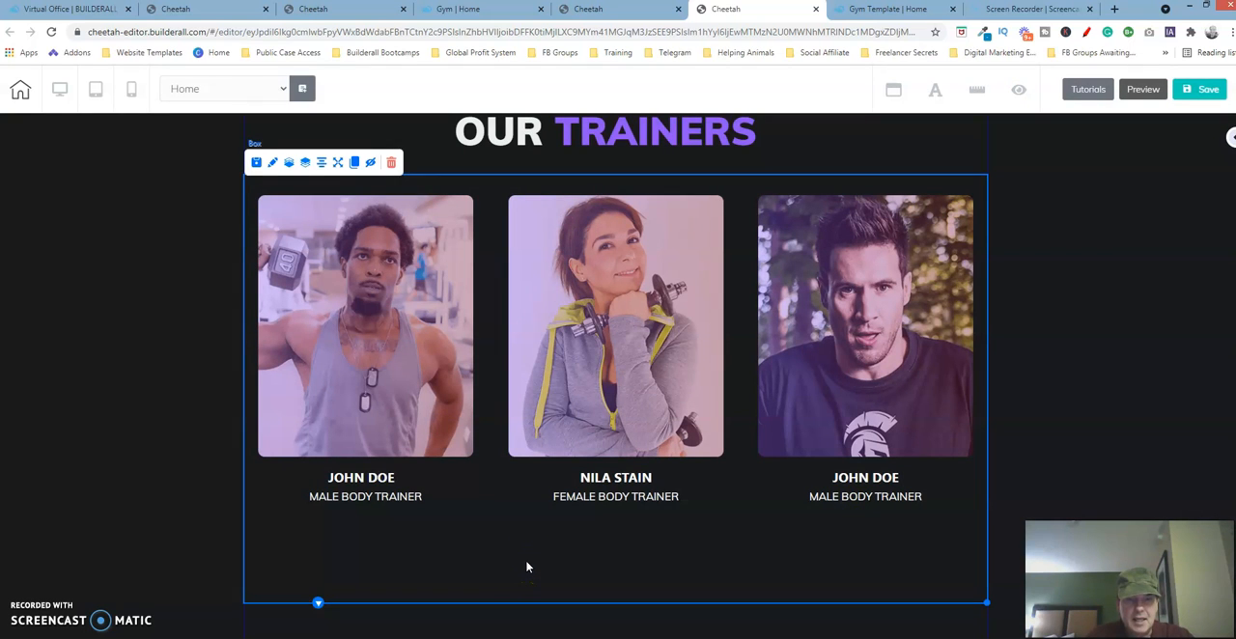
- Examine the area below the trainer cards in the original template, and return to the rebuilt page's trainer cards box
click(338, 9)
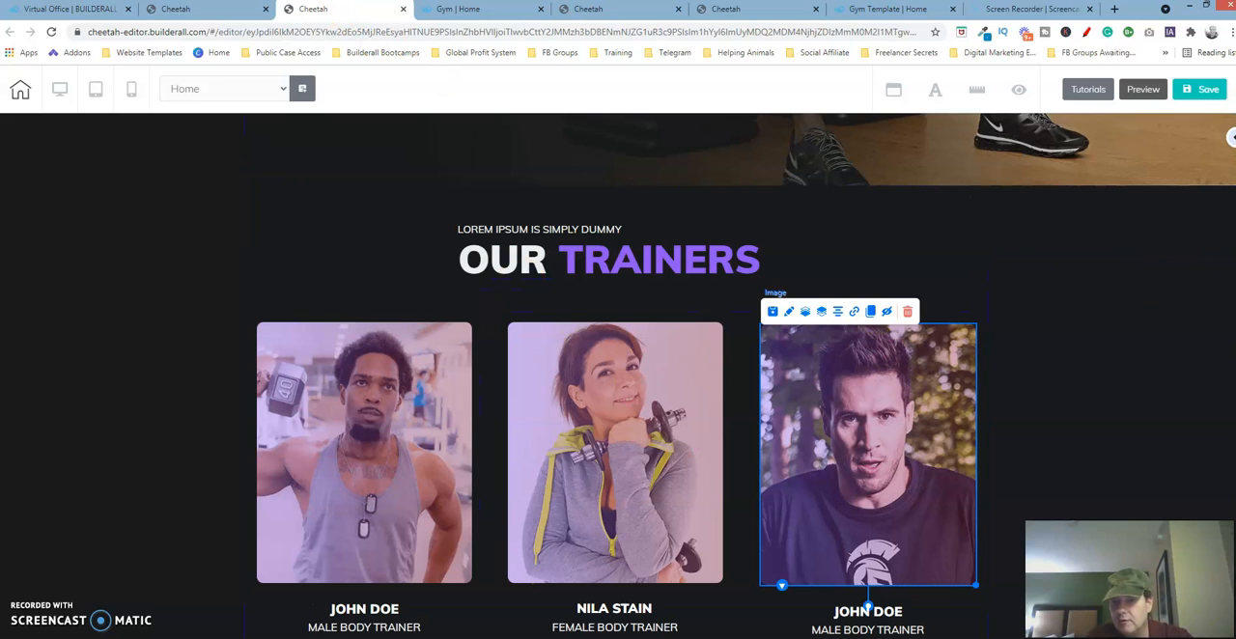
scroll(618, 386, down, 5)
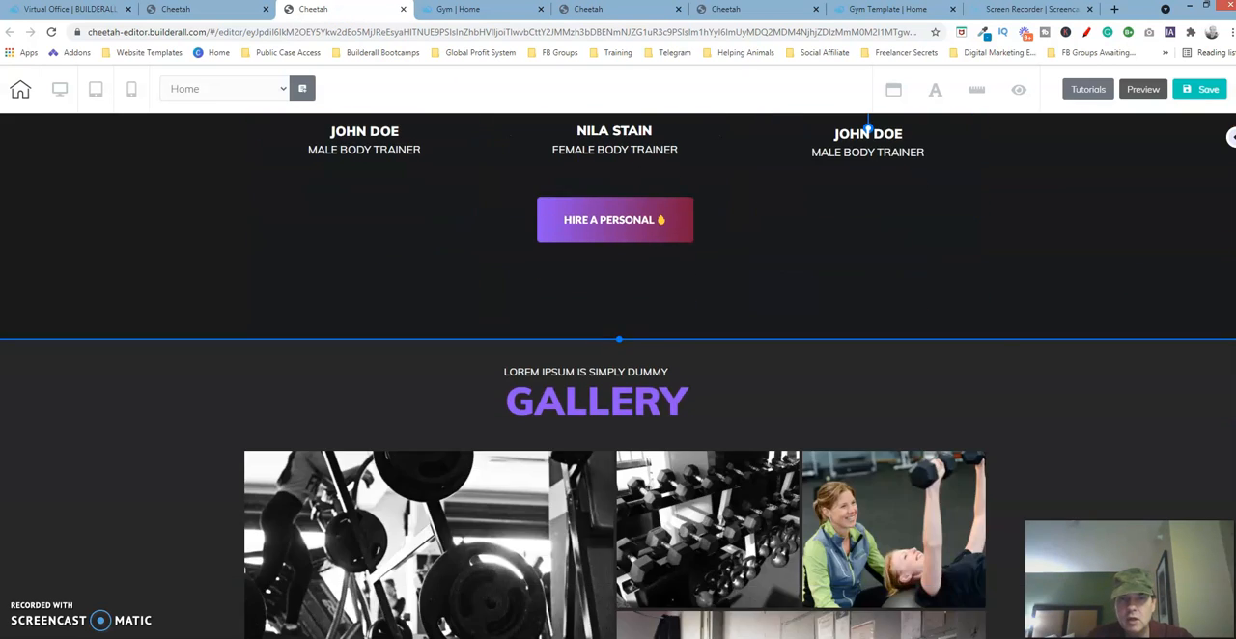
scroll(778, 432, up, 2)
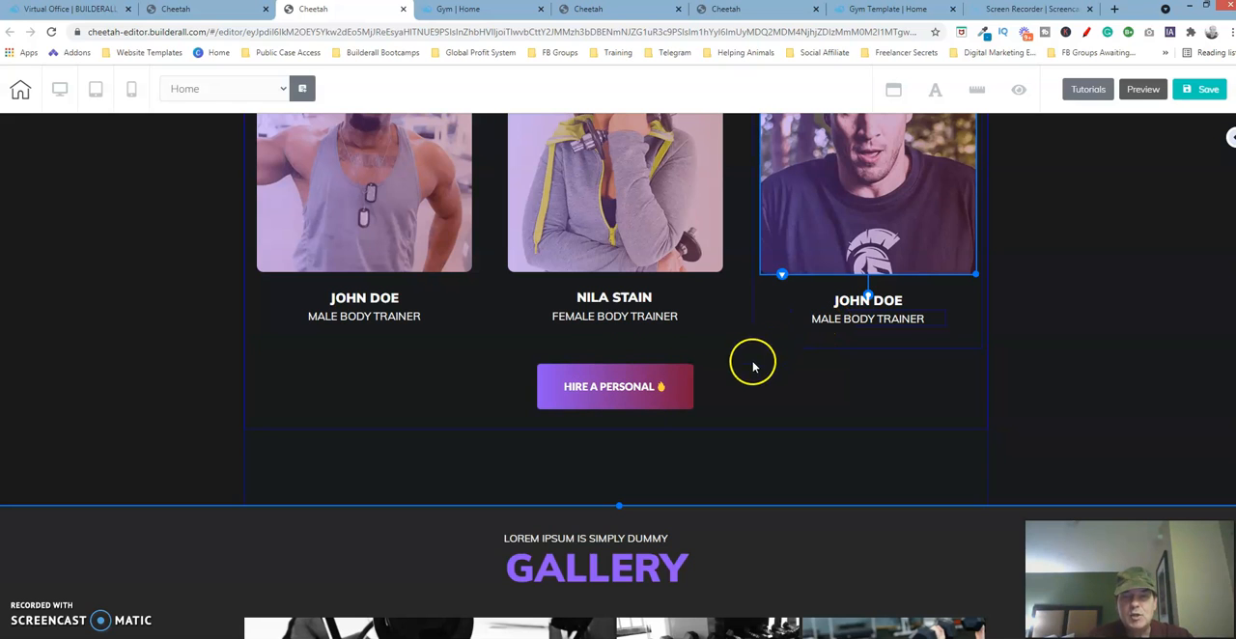
click(594, 12)
click(715, 12)
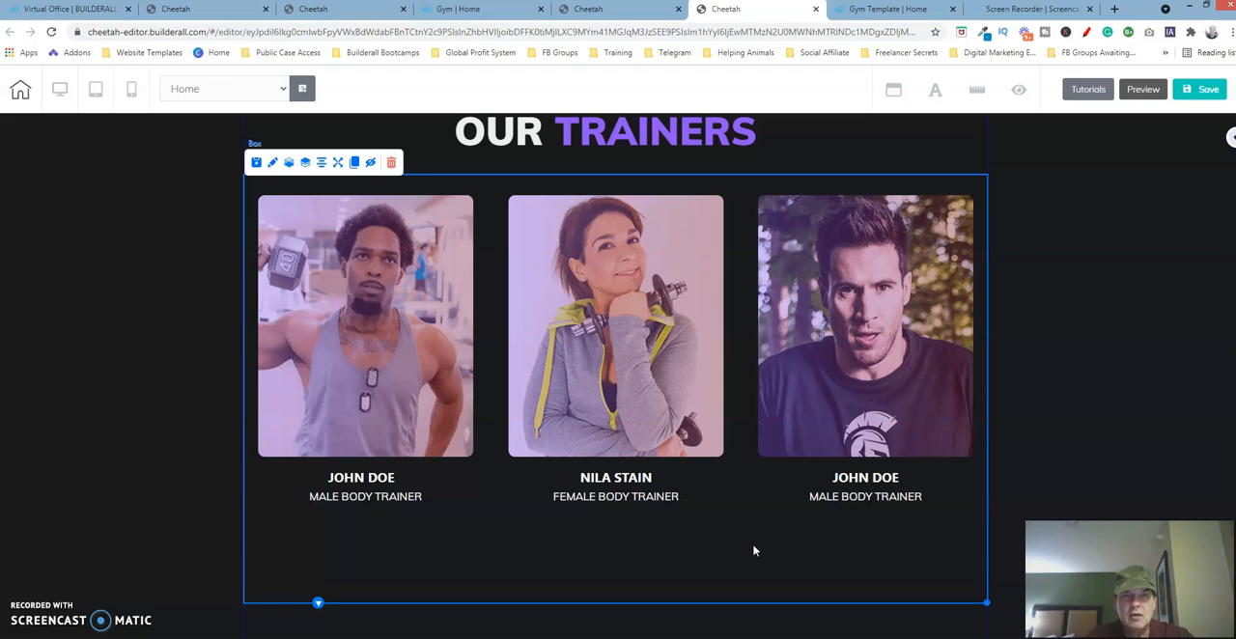
click(704, 556)
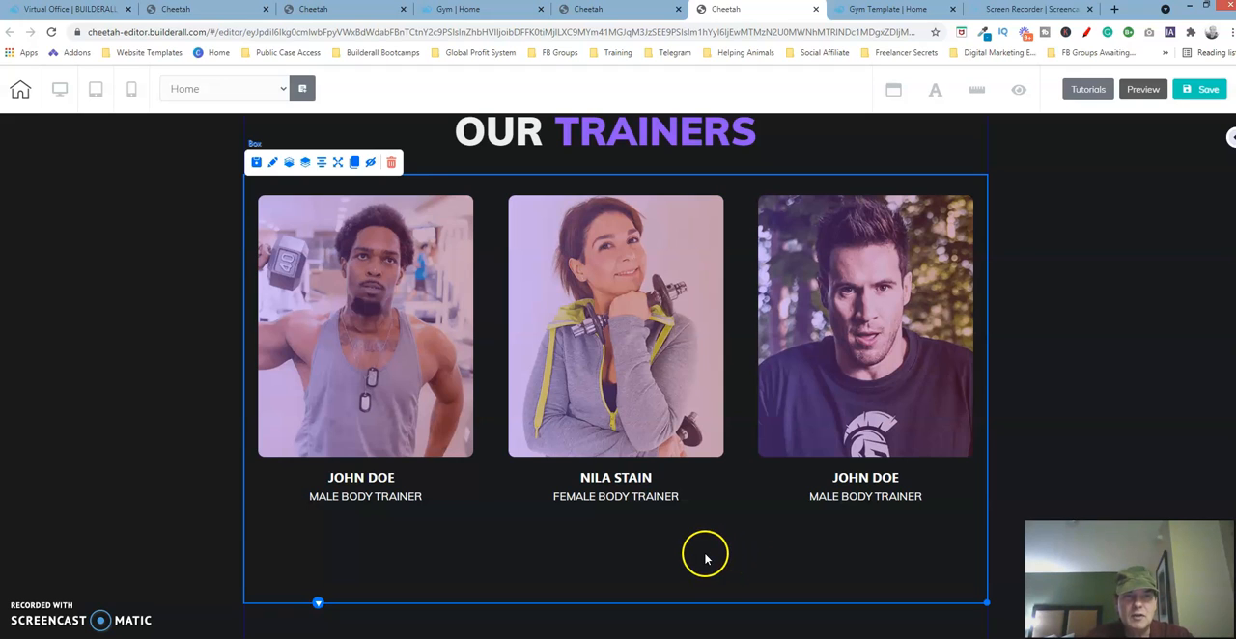